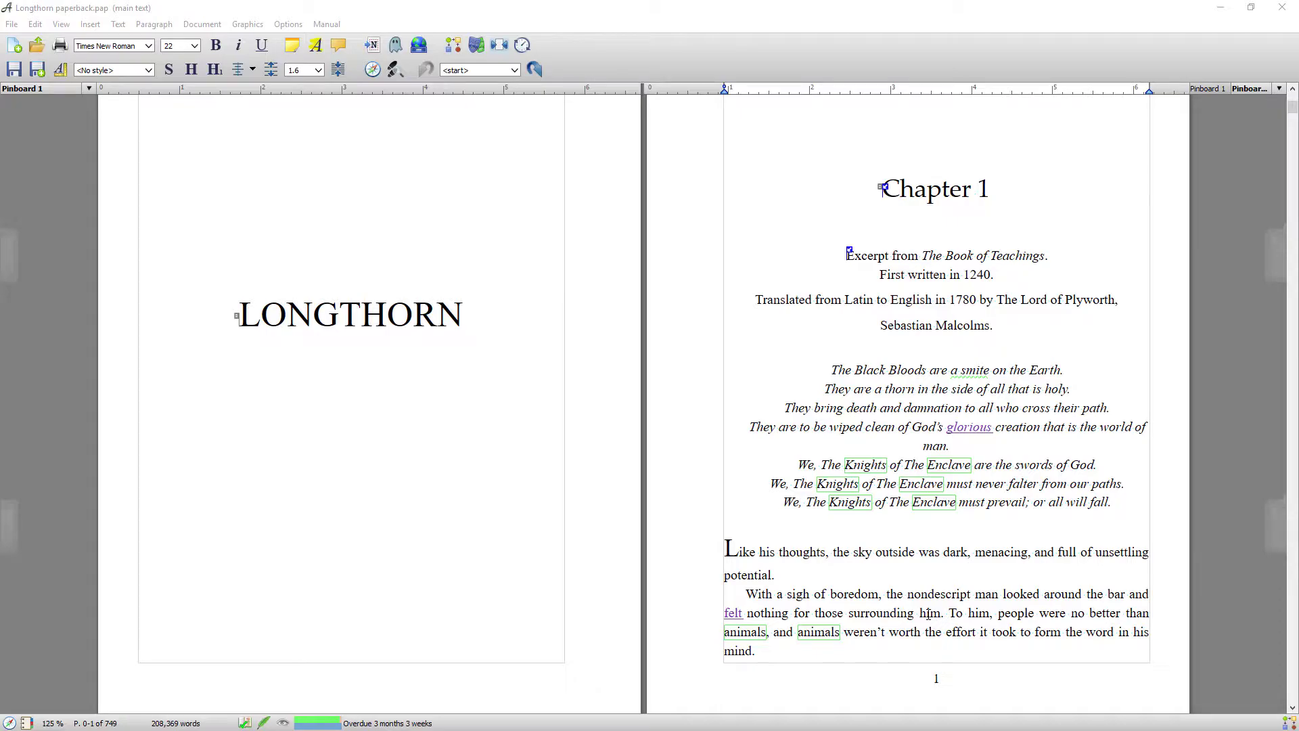
- Set the whole Longthorn manuscript in Palatino Linotype and save Longthorn paperback.pap
click(745, 551)
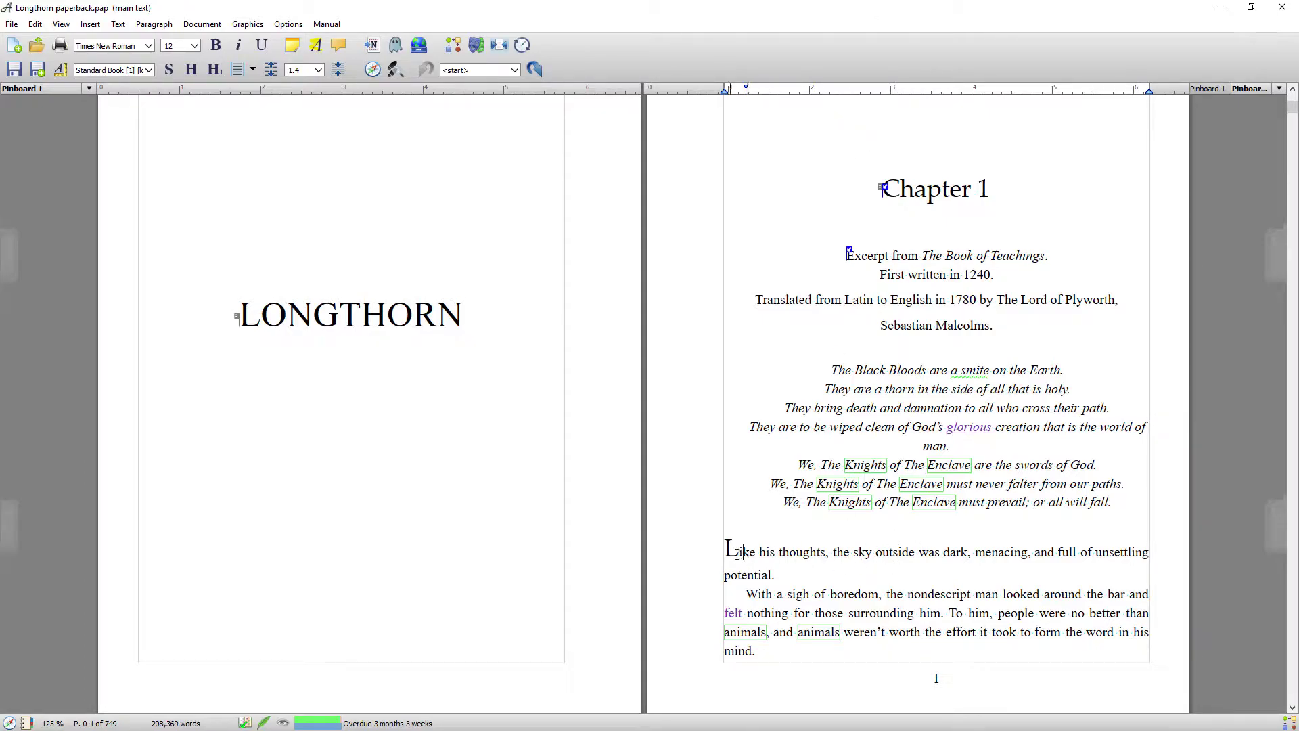
click(31, 24)
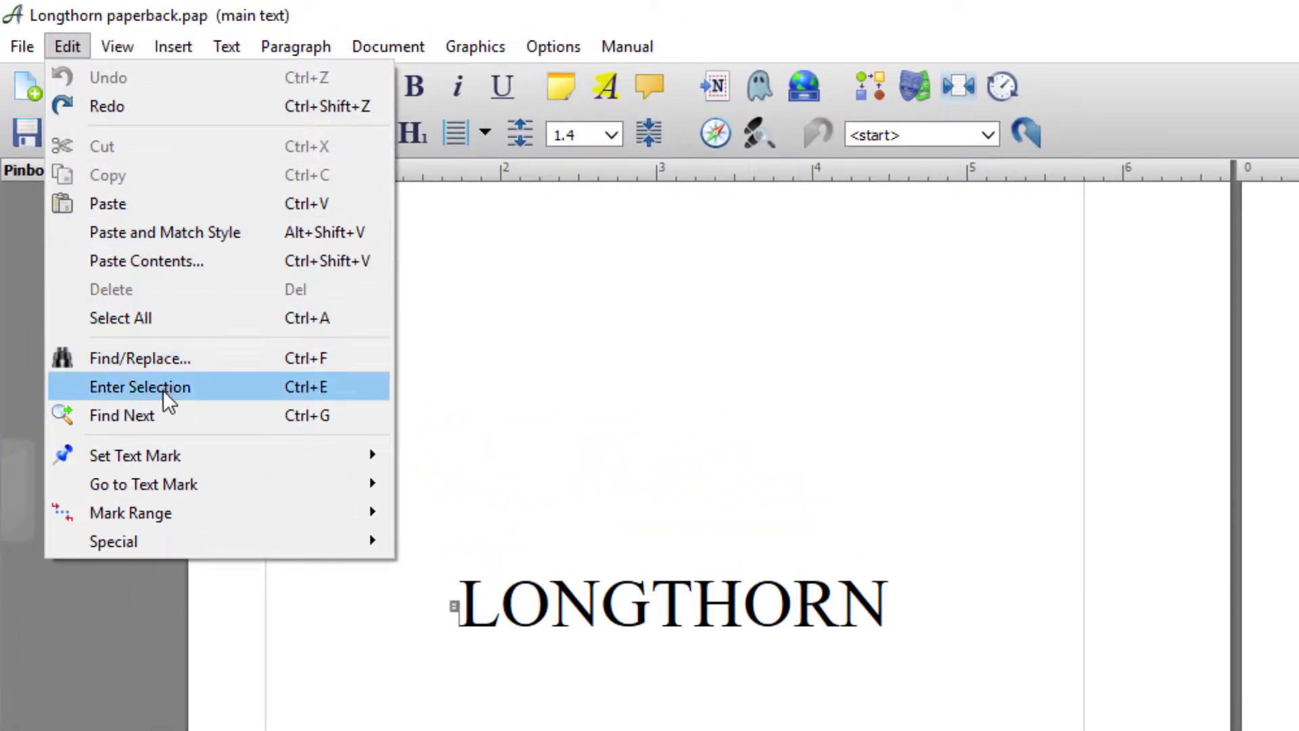
click(145, 318)
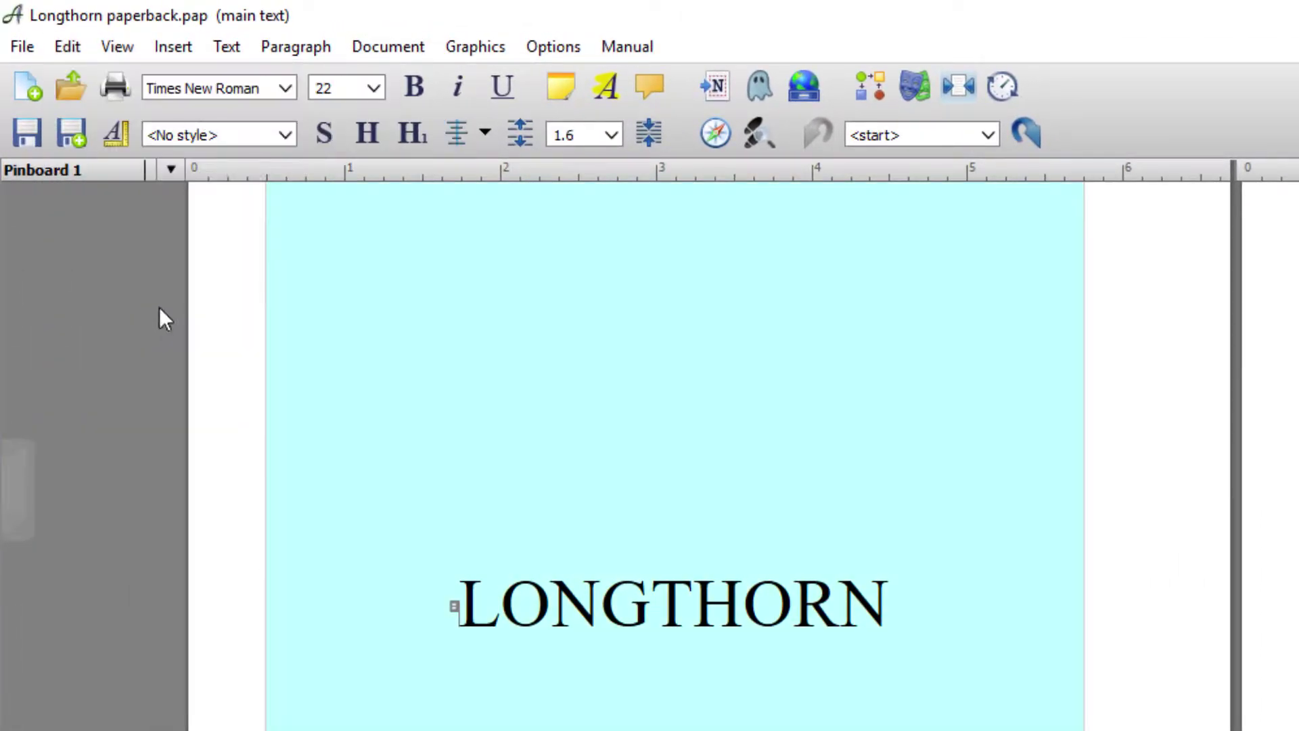
click(240, 82)
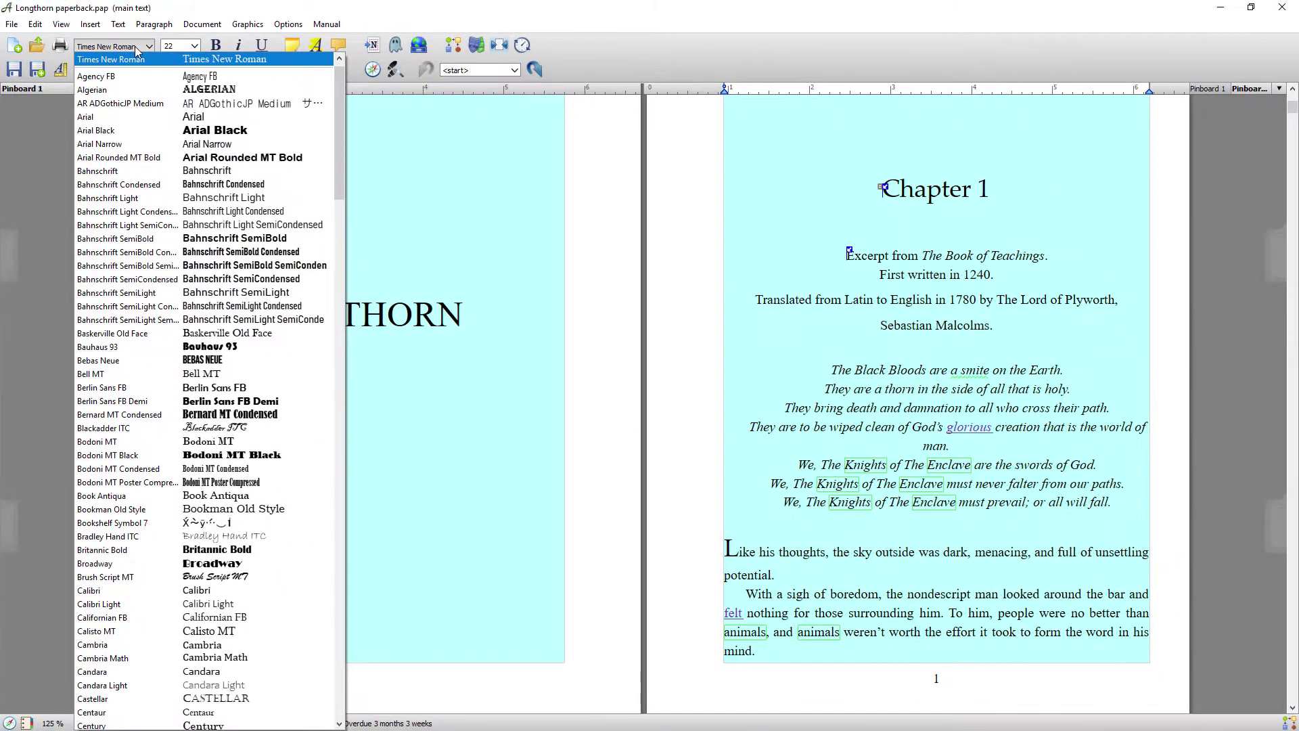
scroll(257, 401, down, 20)
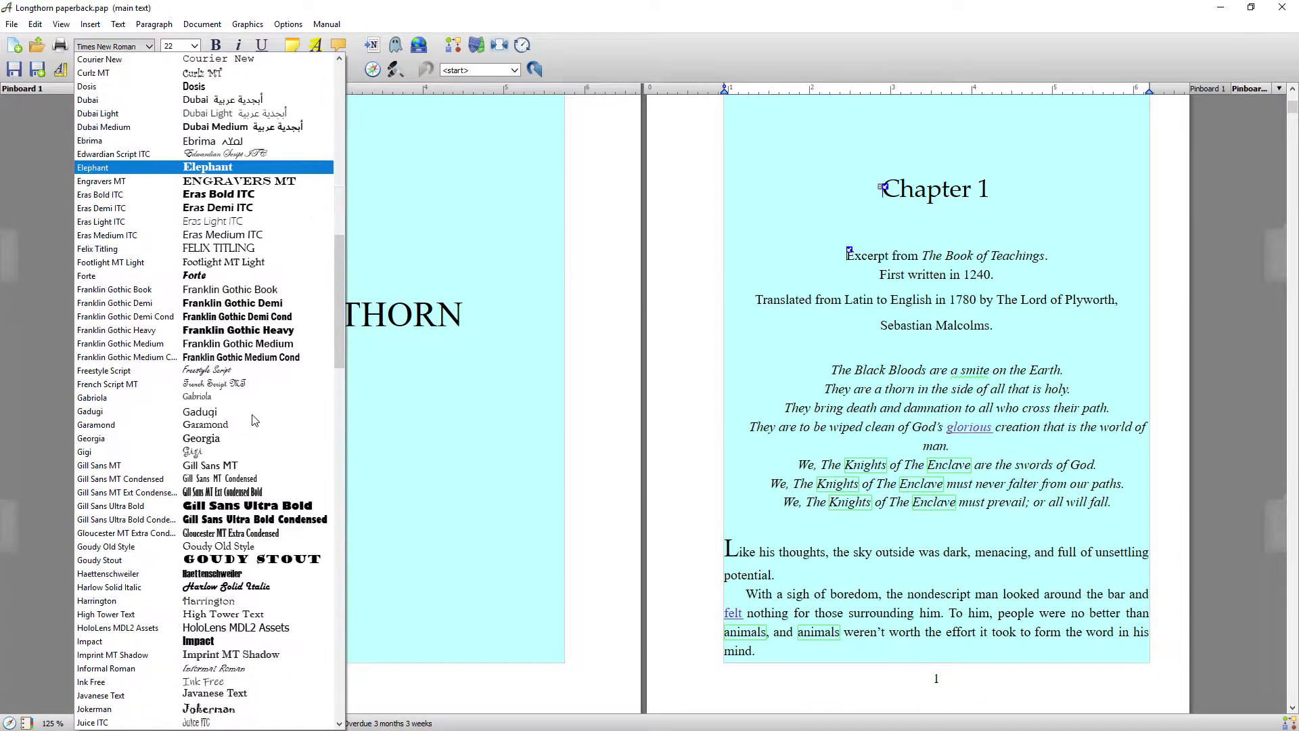
scroll(252, 417, down, 20)
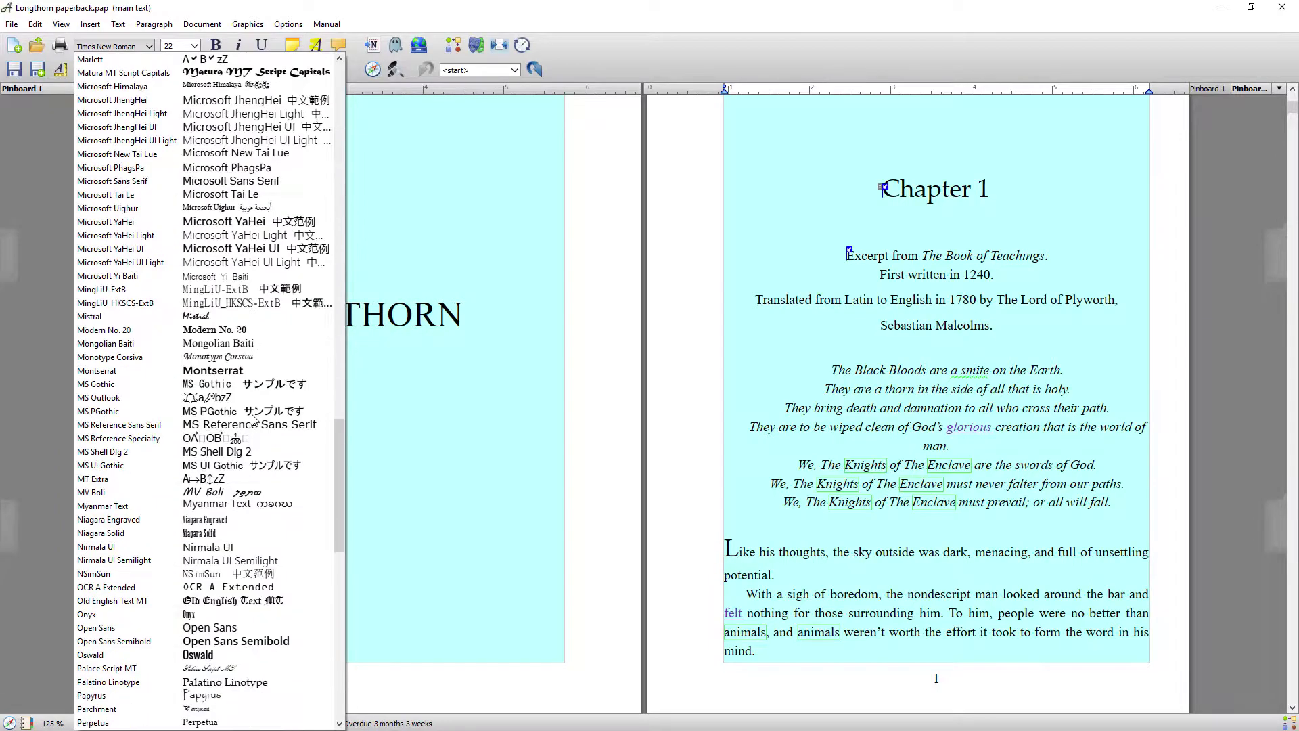
click(245, 643)
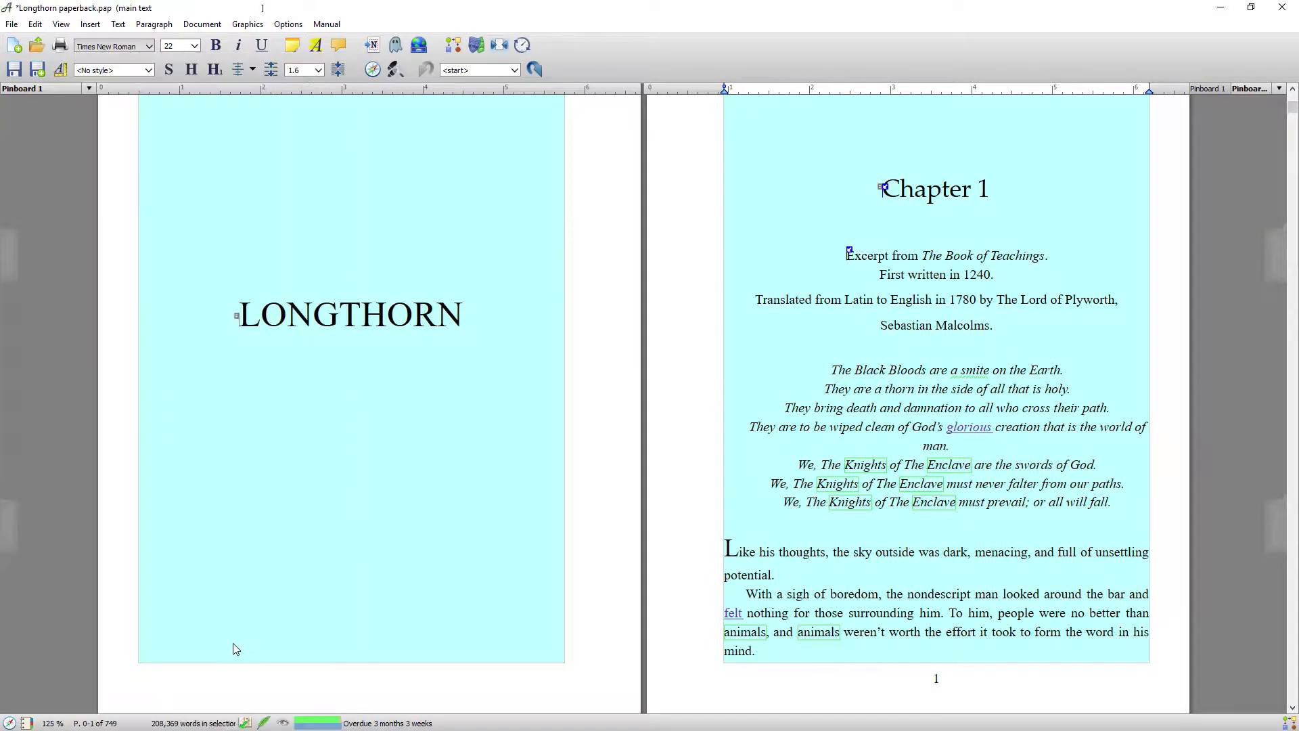
click(656, 583)
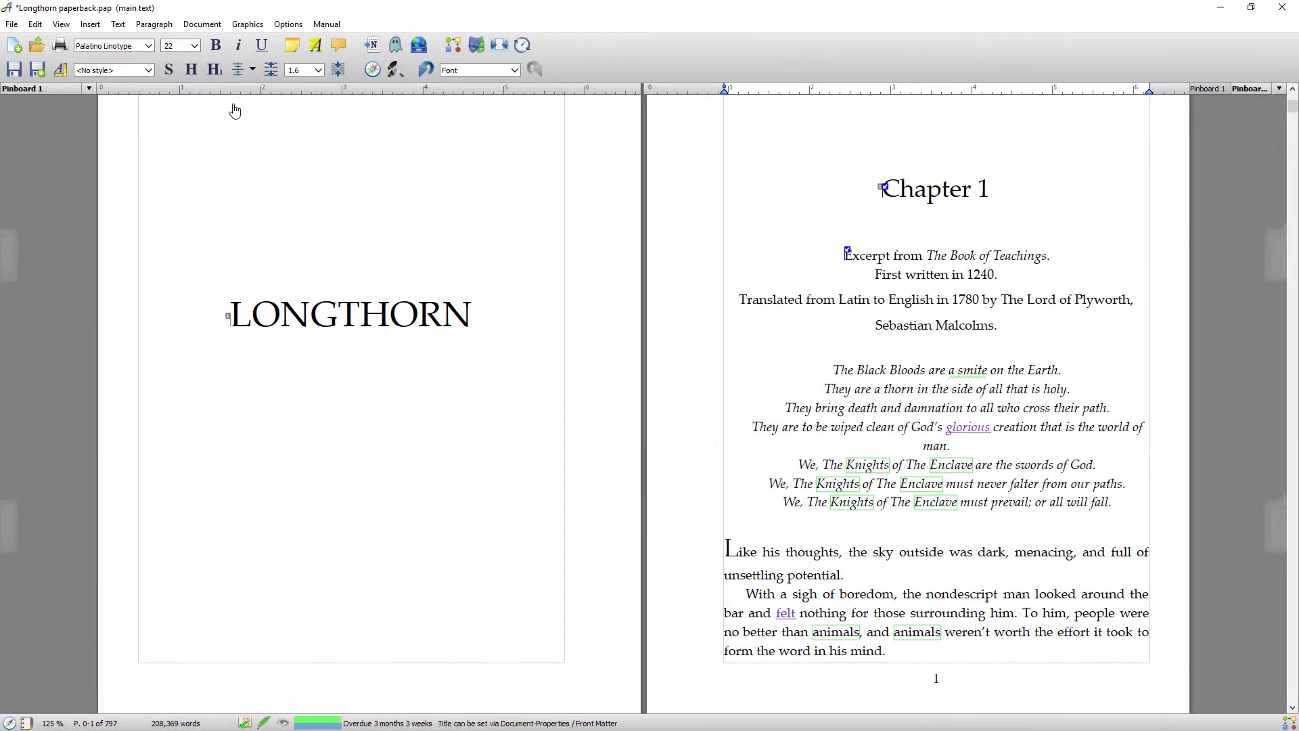
click(15, 75)
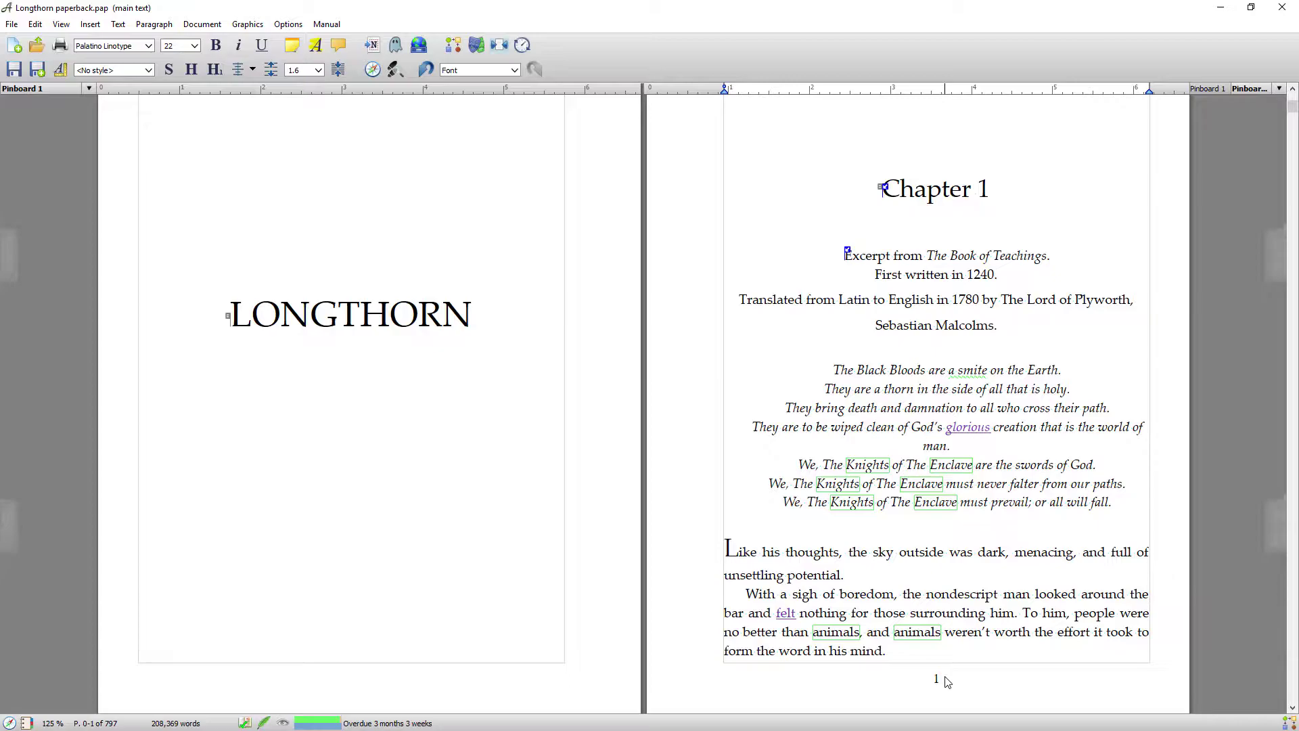
- Scroll through the Chapter 1 page to review the Palatino Linotype text
scroll(947, 680, down, 1)
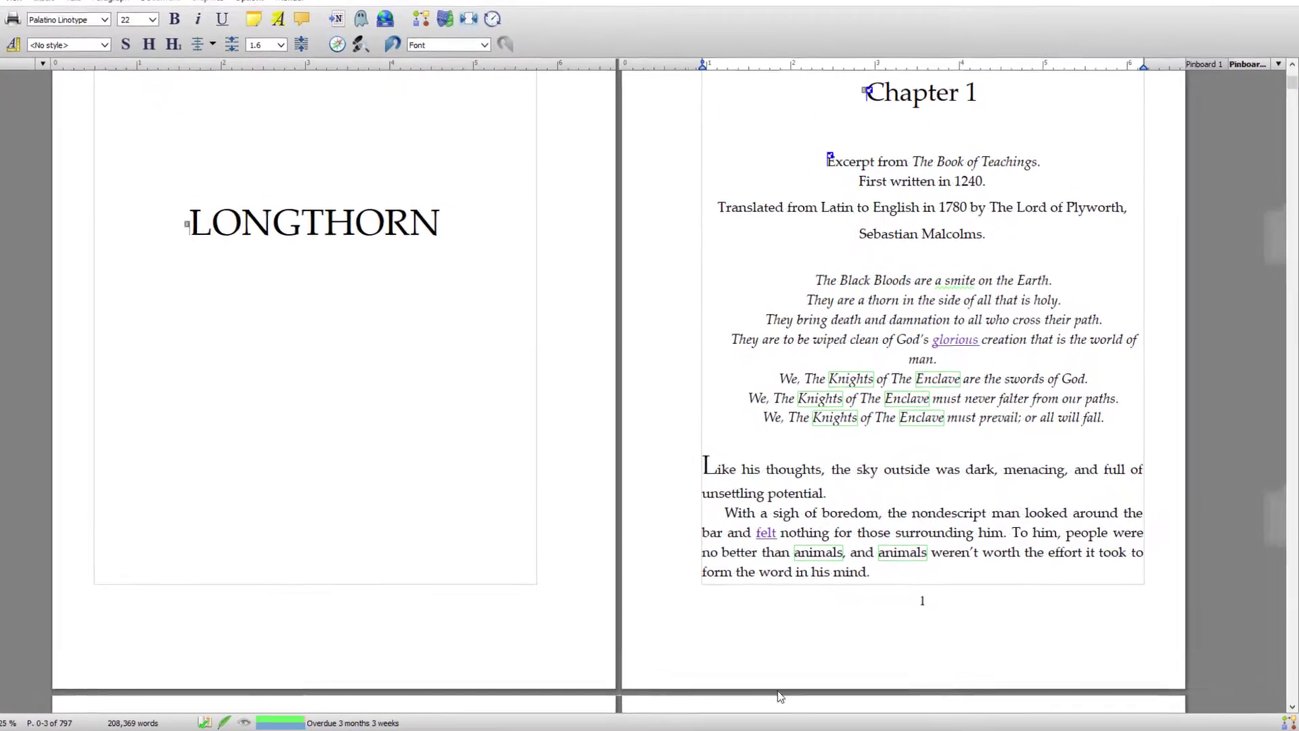
scroll(653, 381, up, 1)
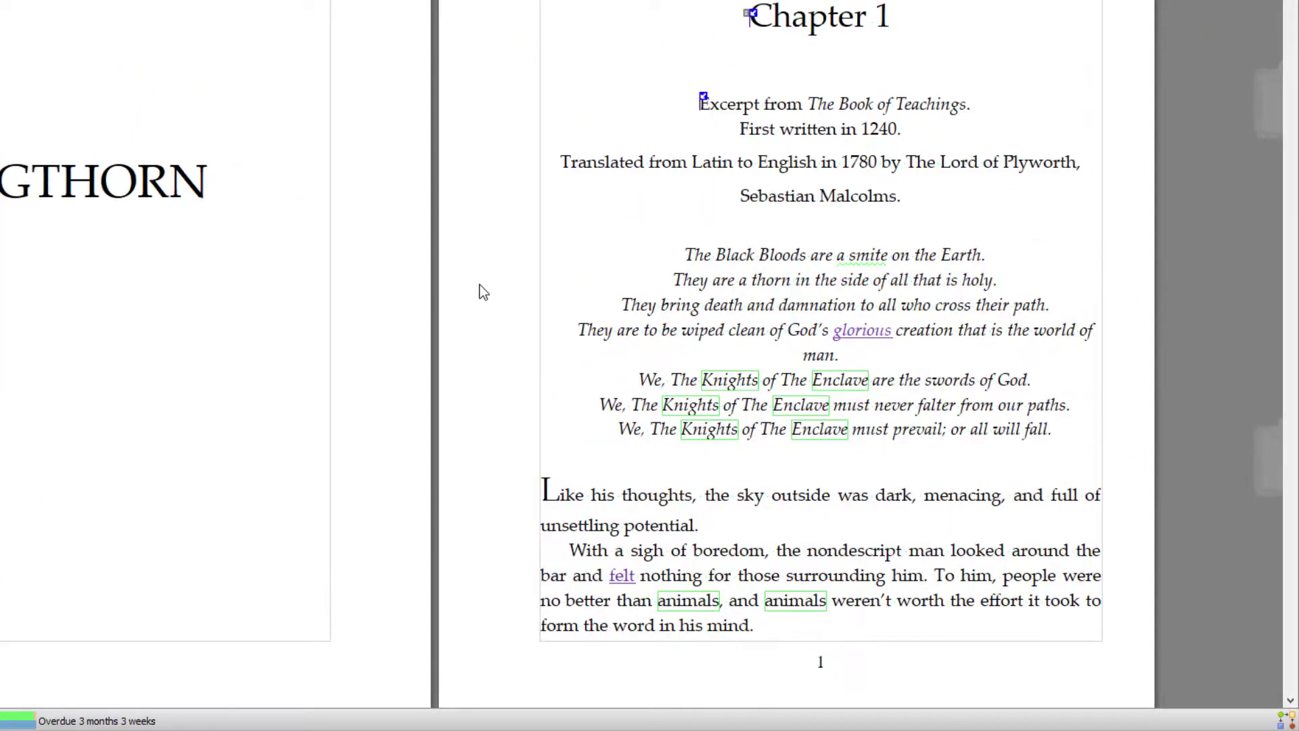
scroll(485, 291, up, 2)
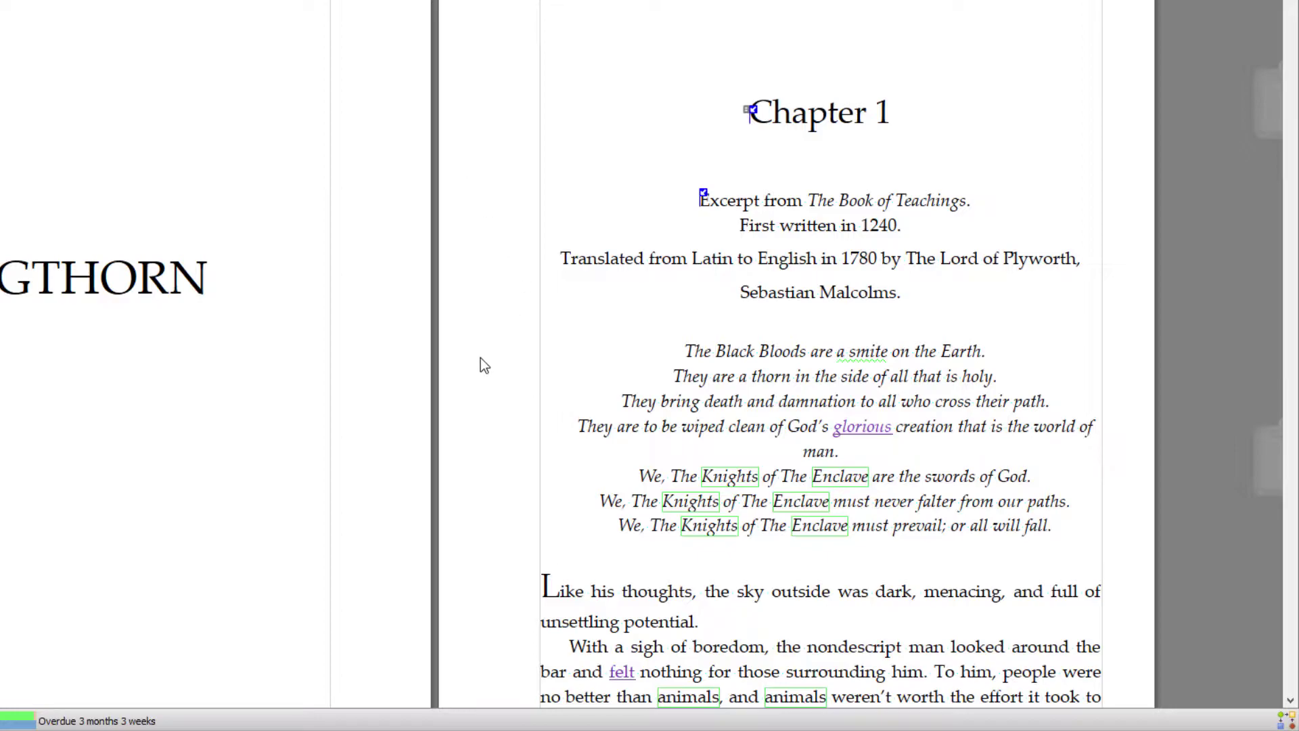
- In the master pages, right-align the page number in the right page's footer
key(ctrl+shift+m)
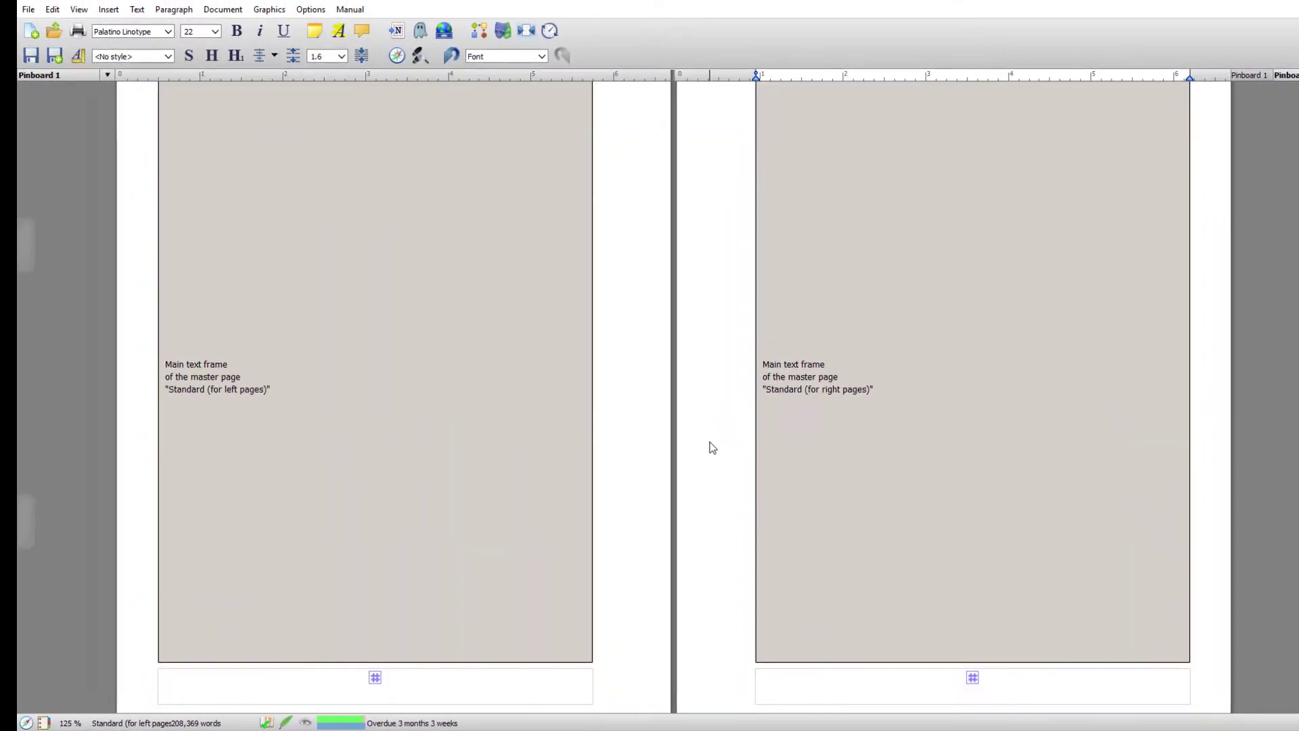
scroll(712, 447, down, 1)
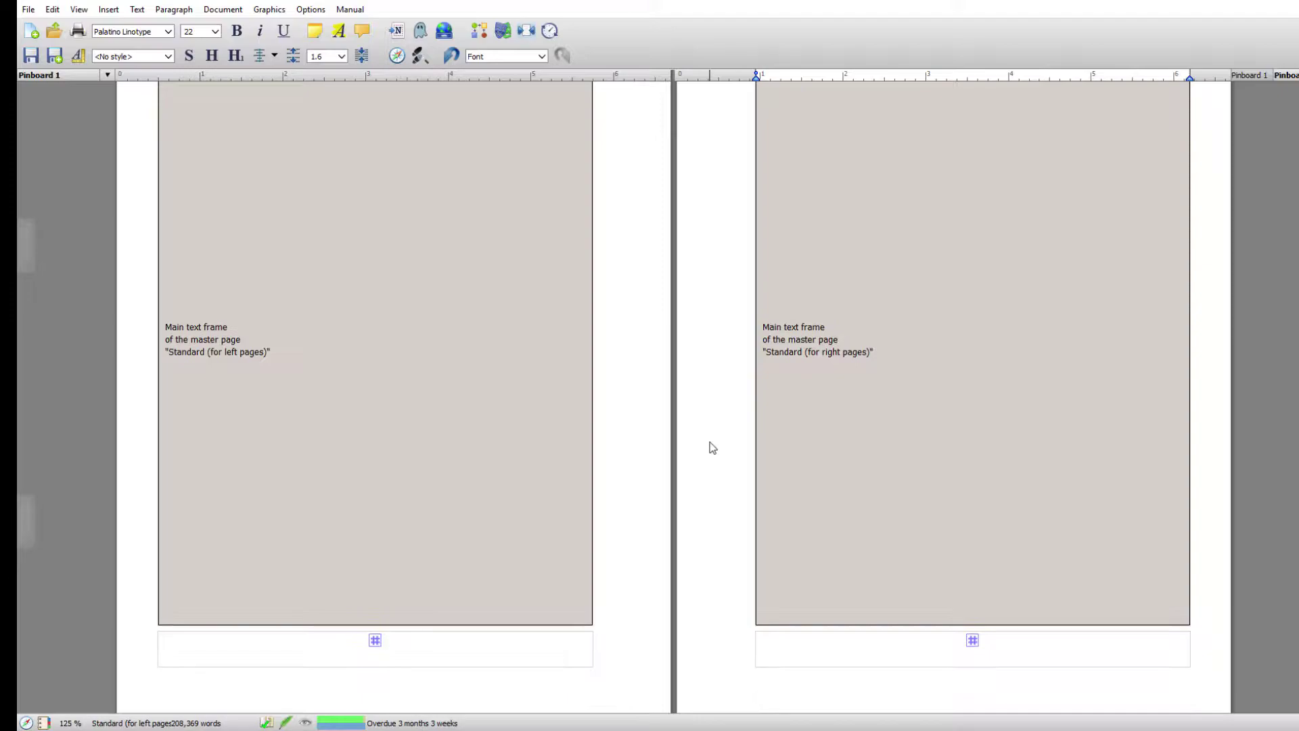
scroll(713, 448, down, 1)
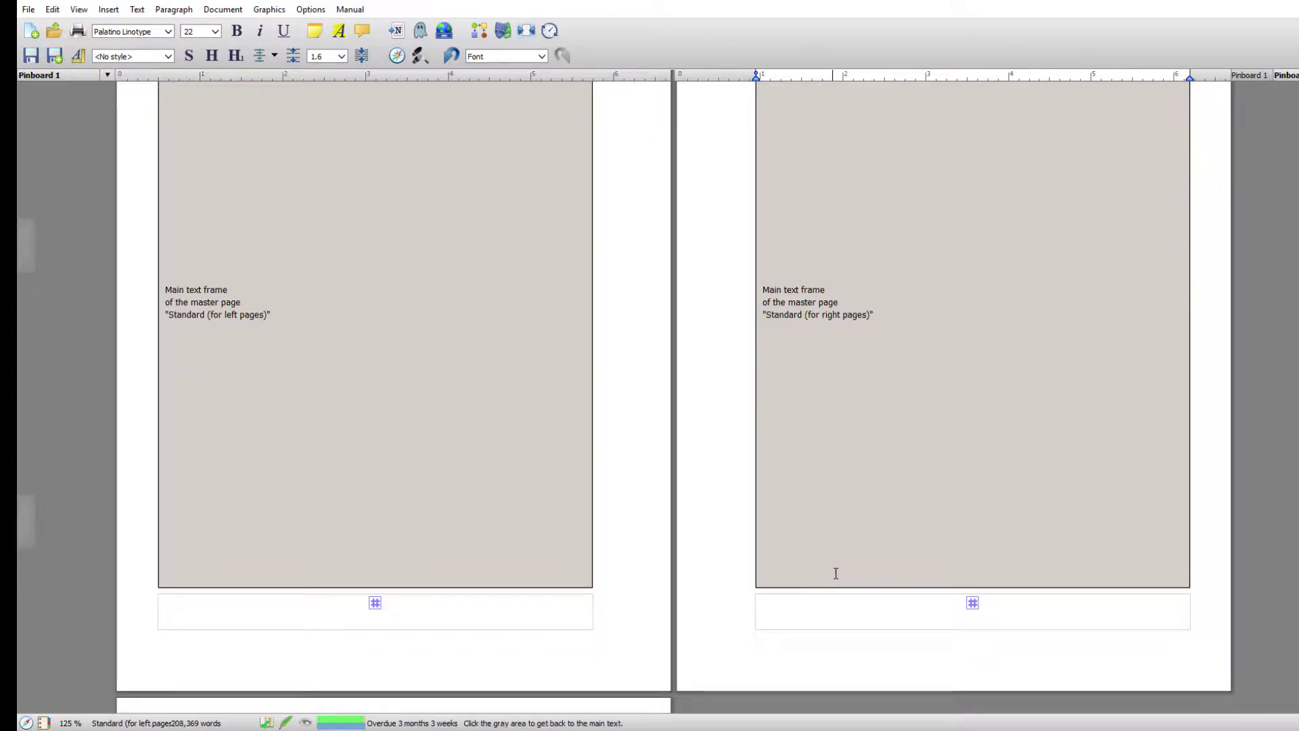
click(992, 605)
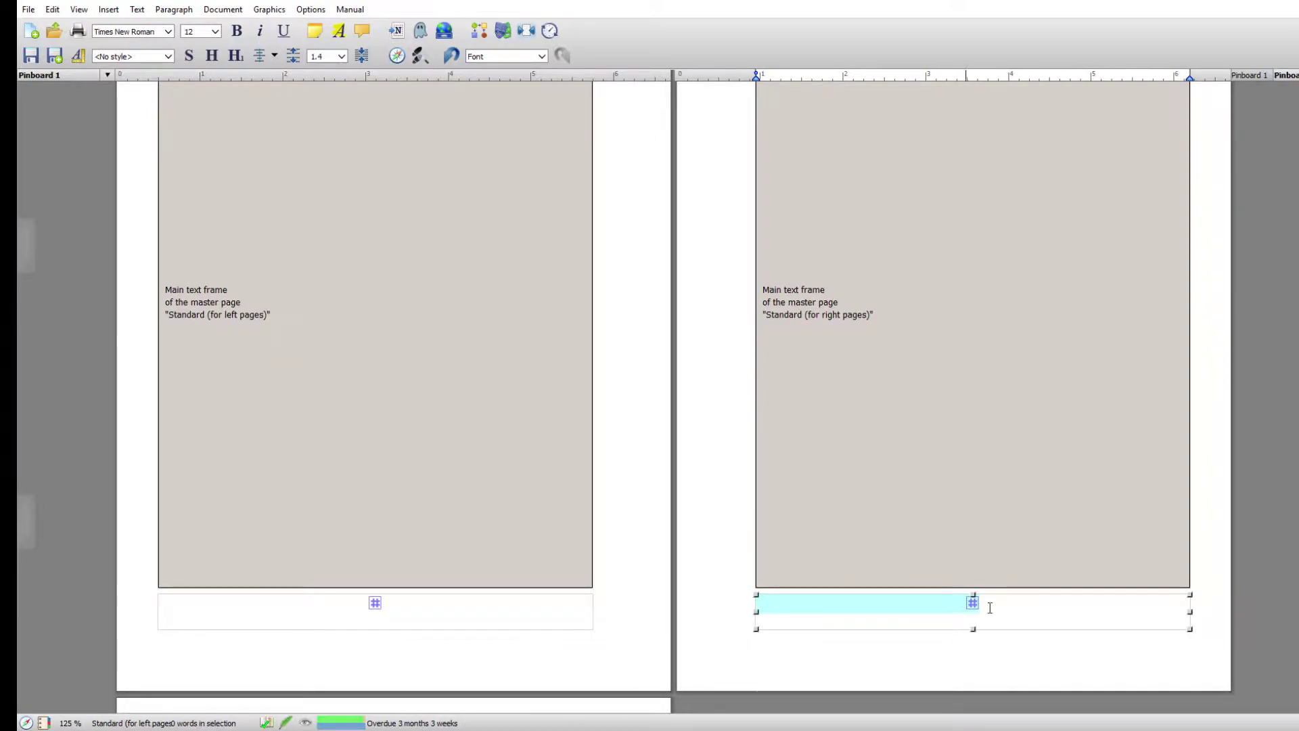
click(274, 55)
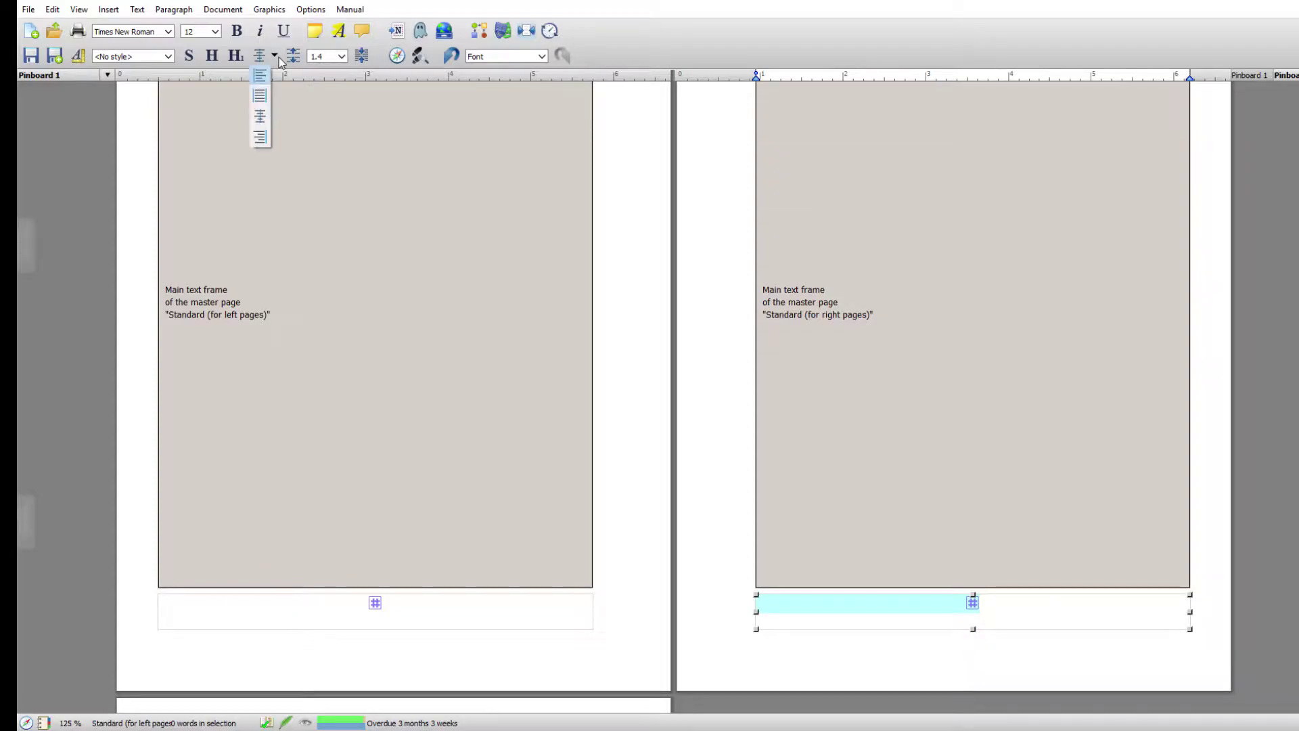
click(260, 137)
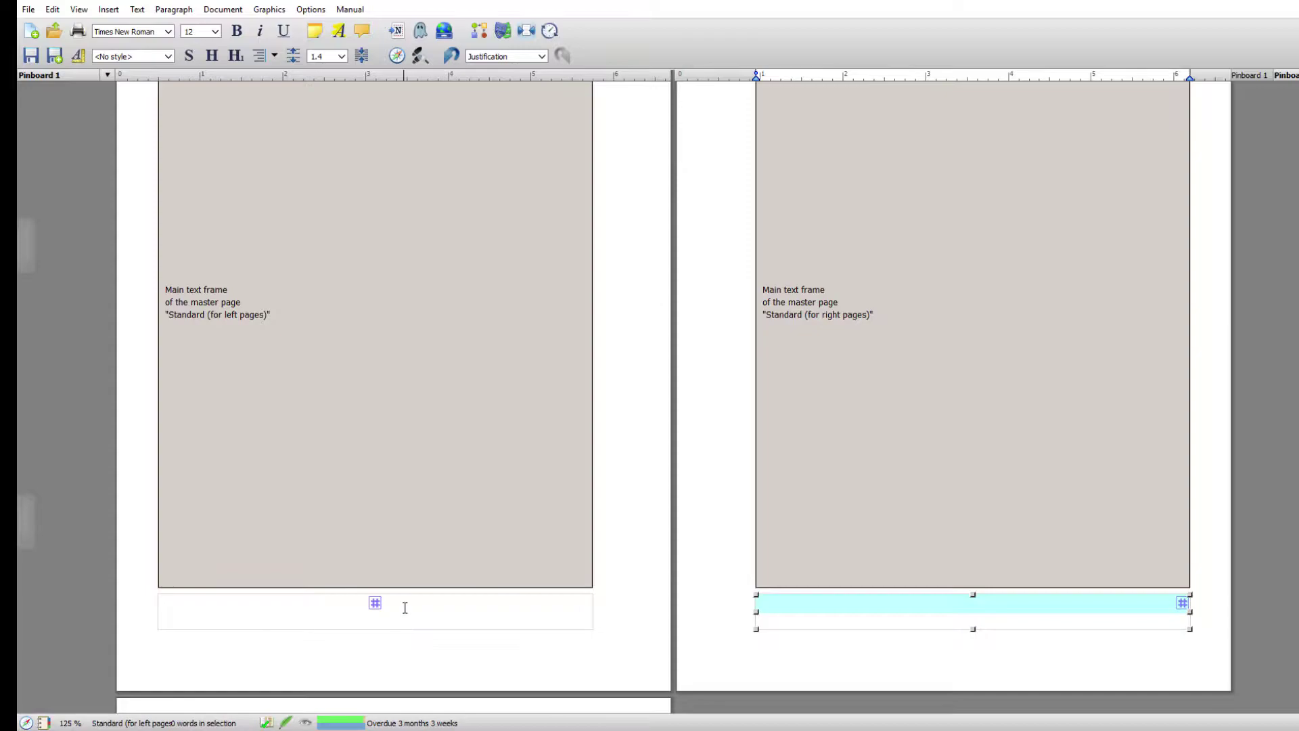
- Left-align the left page's footer page number and make the footer text italic
click(404, 612)
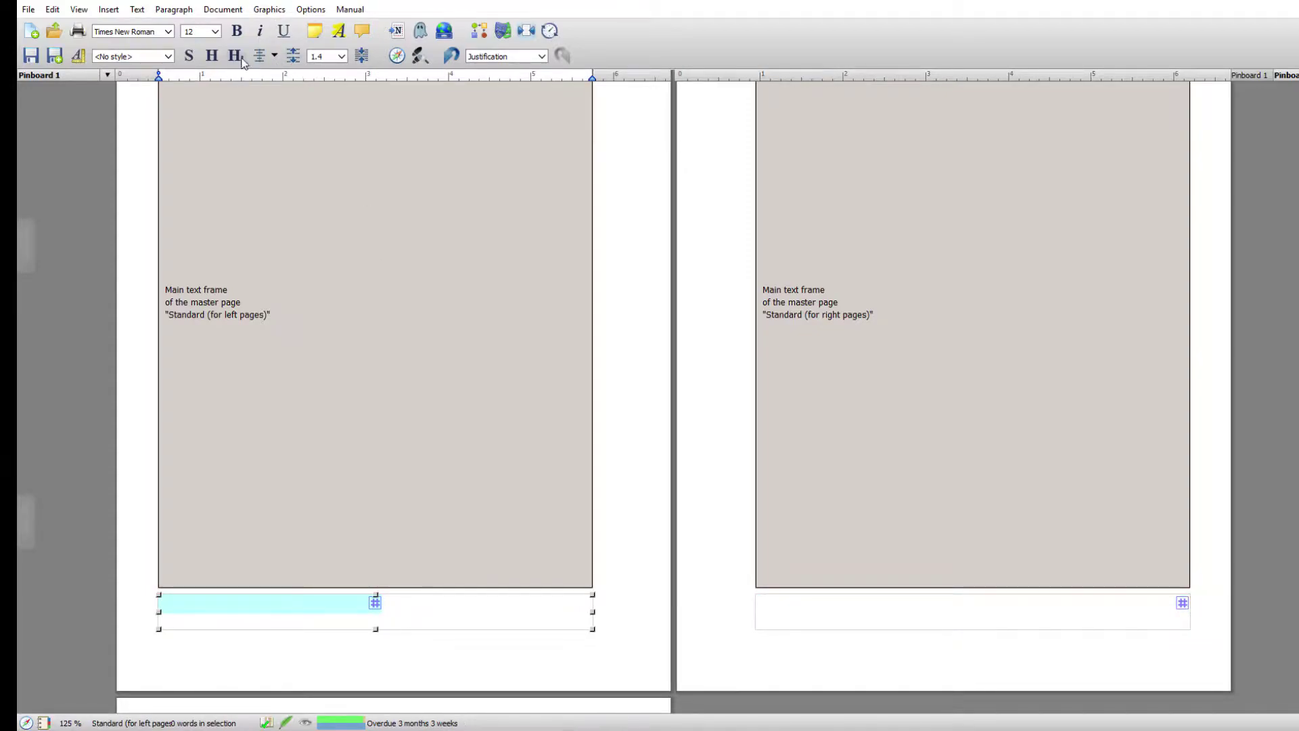
click(275, 57)
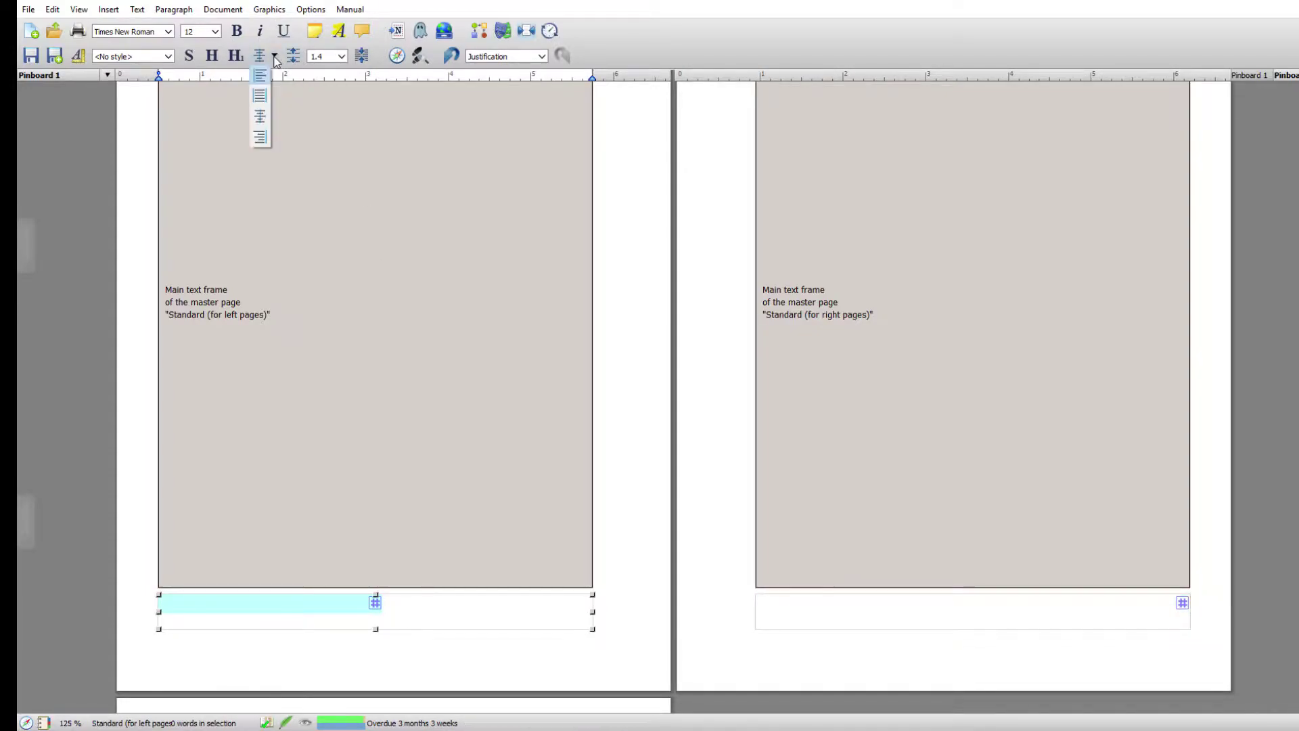
click(261, 78)
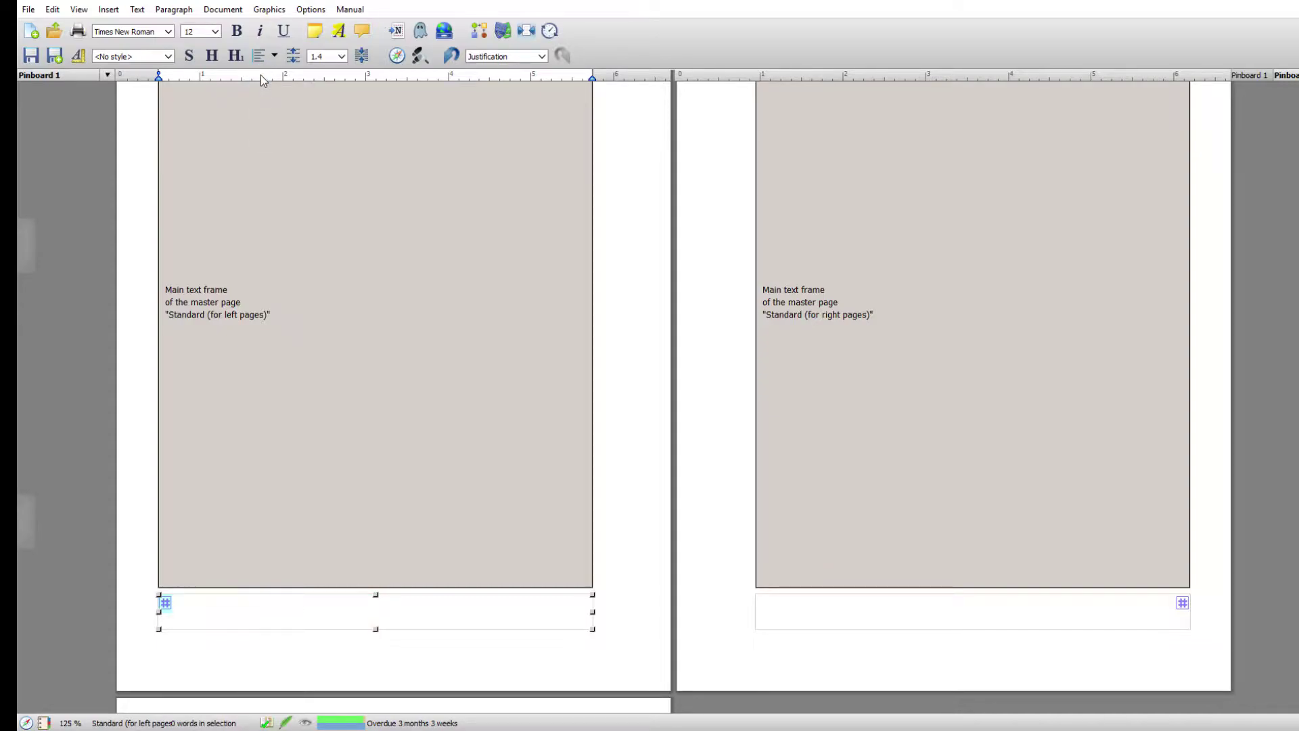
click(261, 30)
click(1165, 606)
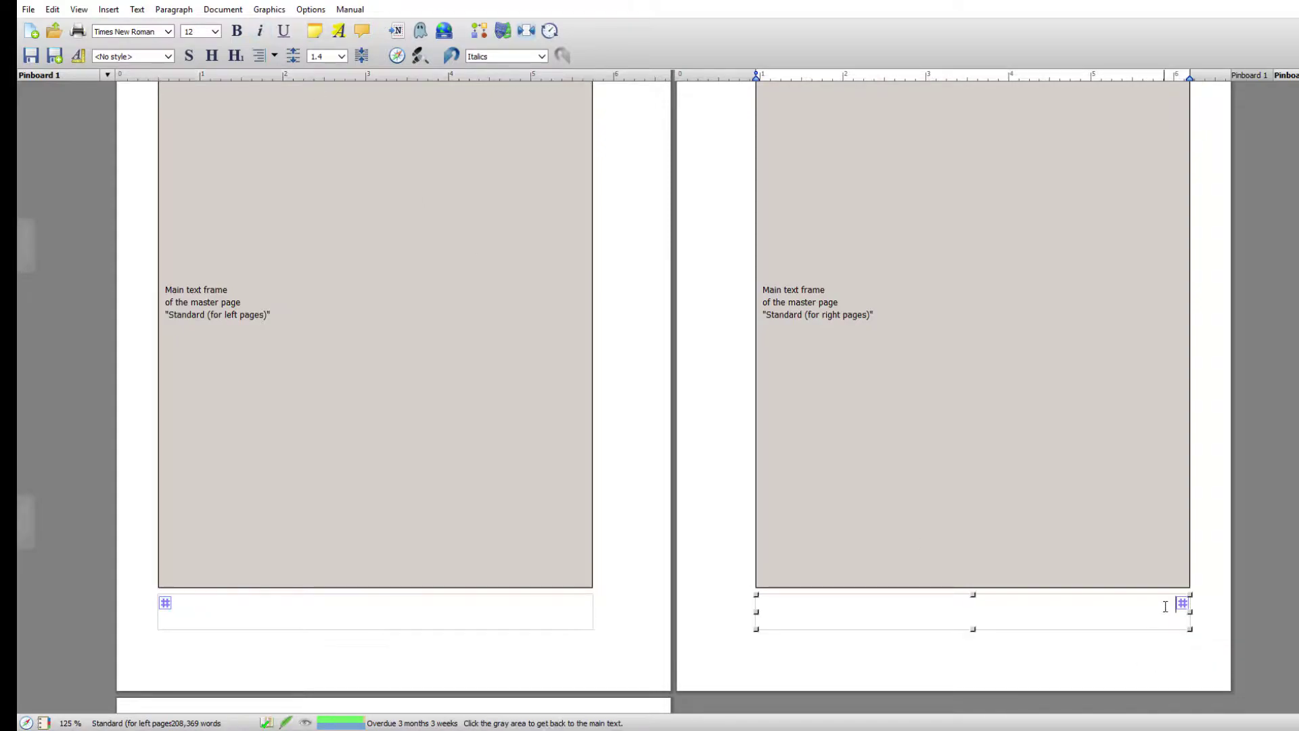
click(1182, 603)
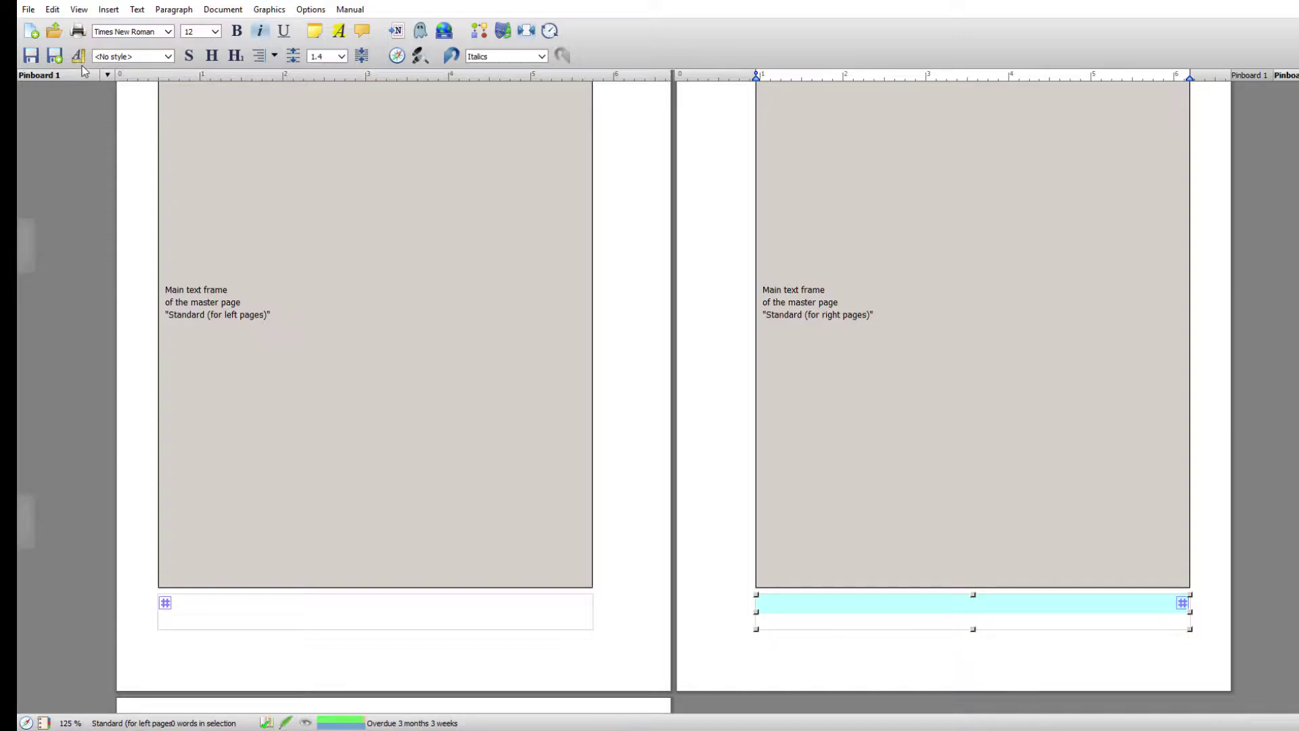
- In Special Paragraph Formatting, set 8 pt spacing above the footer paragraph
click(174, 9)
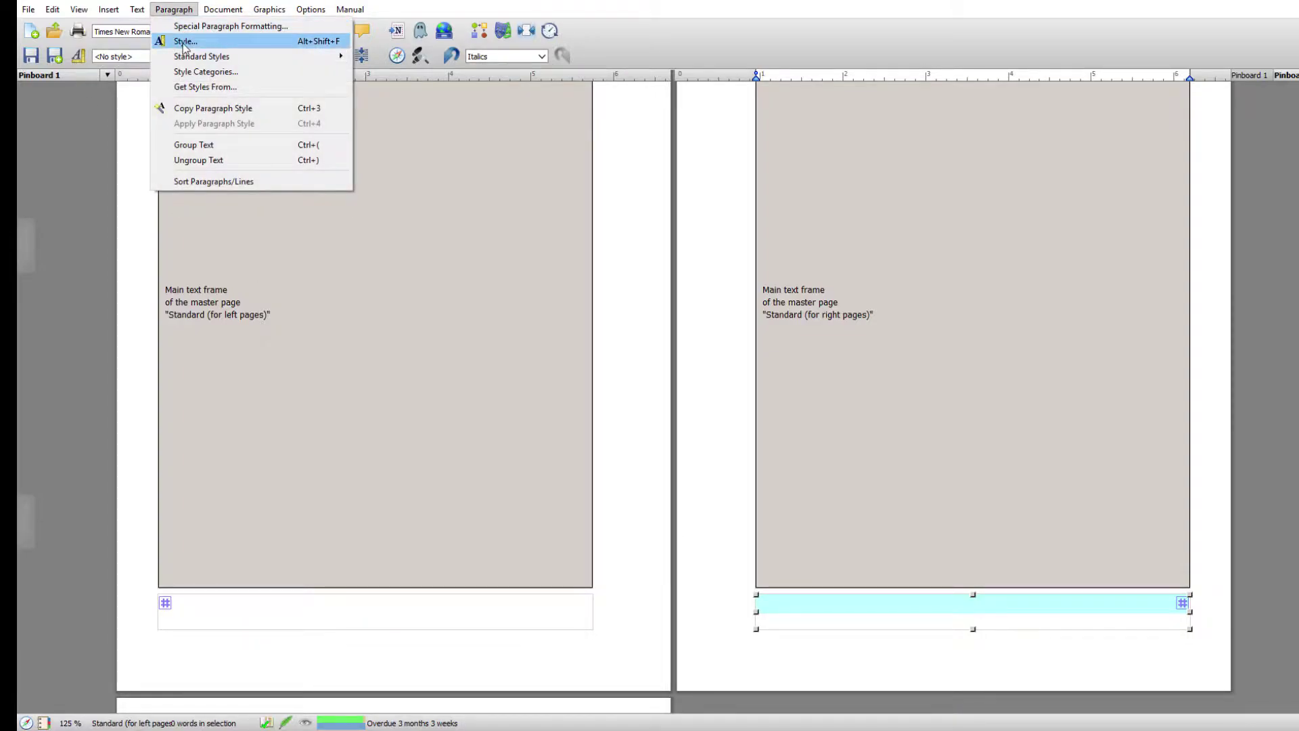
click(186, 41)
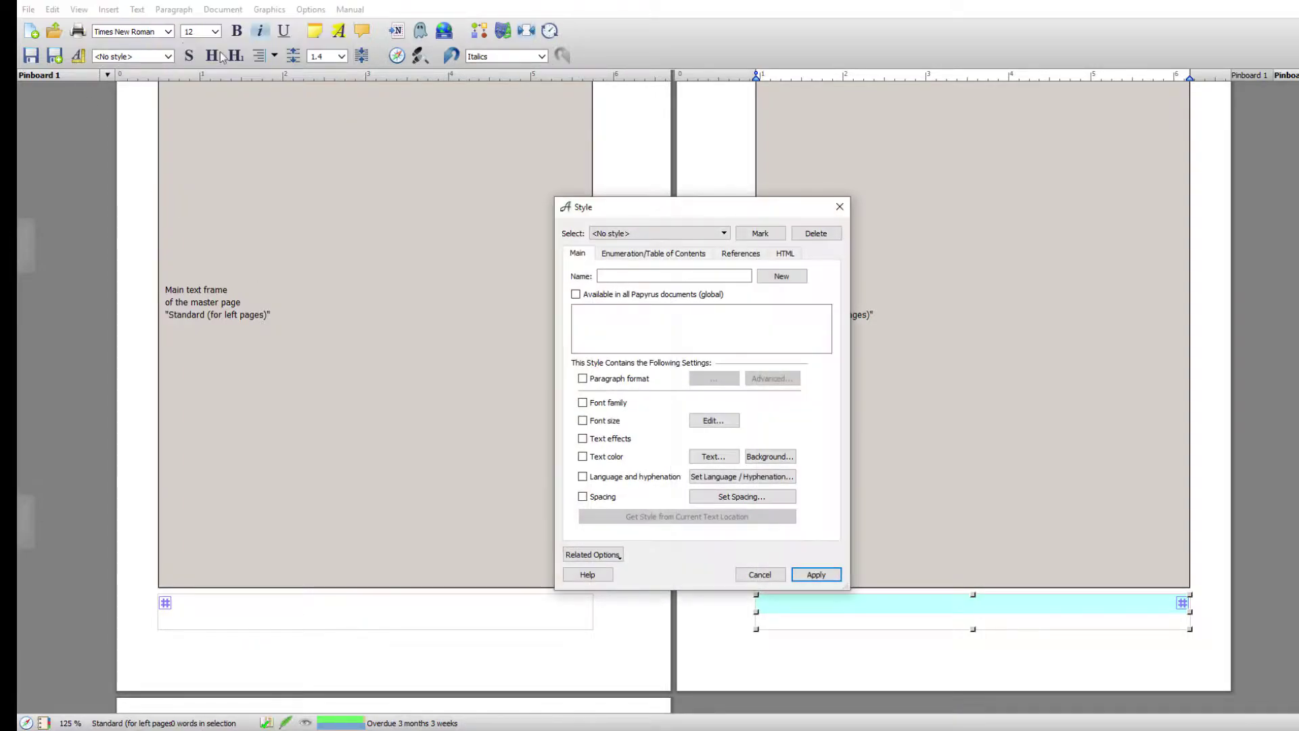
click(839, 206)
click(162, 9)
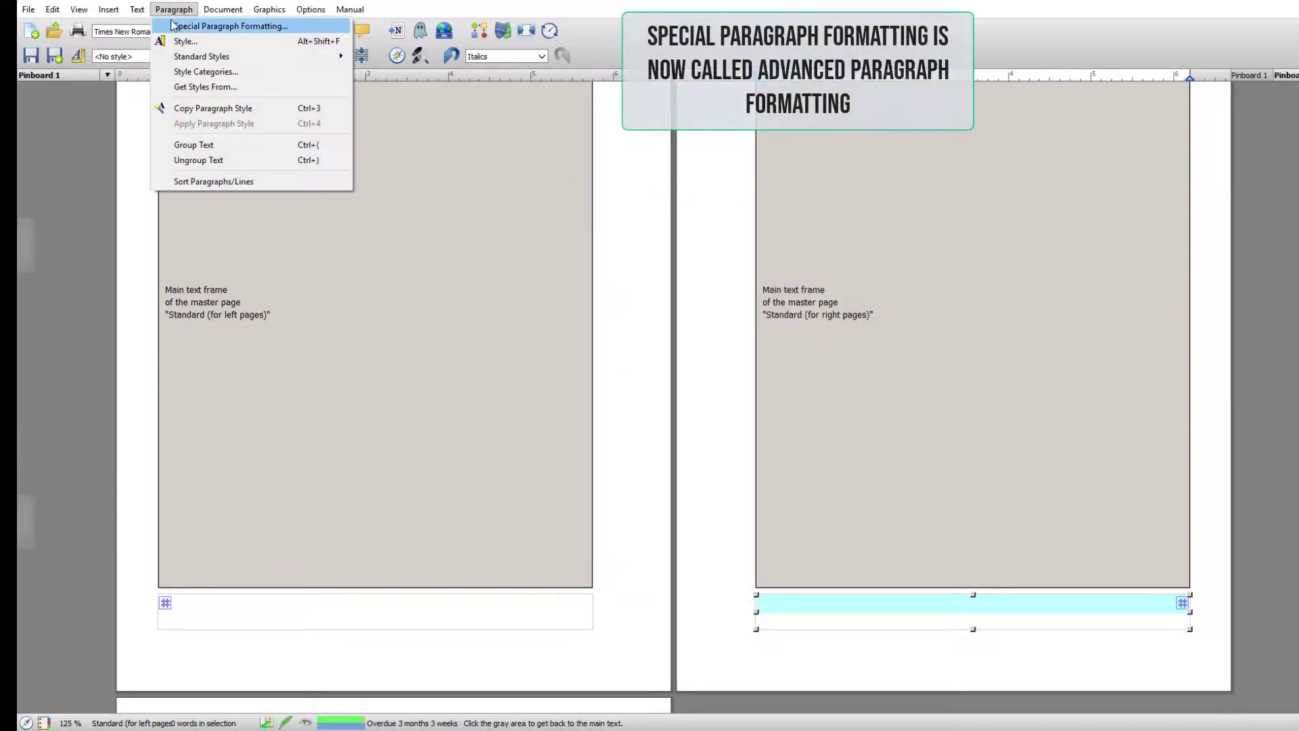
click(189, 23)
double_click(692, 276)
text(8)
click(745, 444)
click(688, 447)
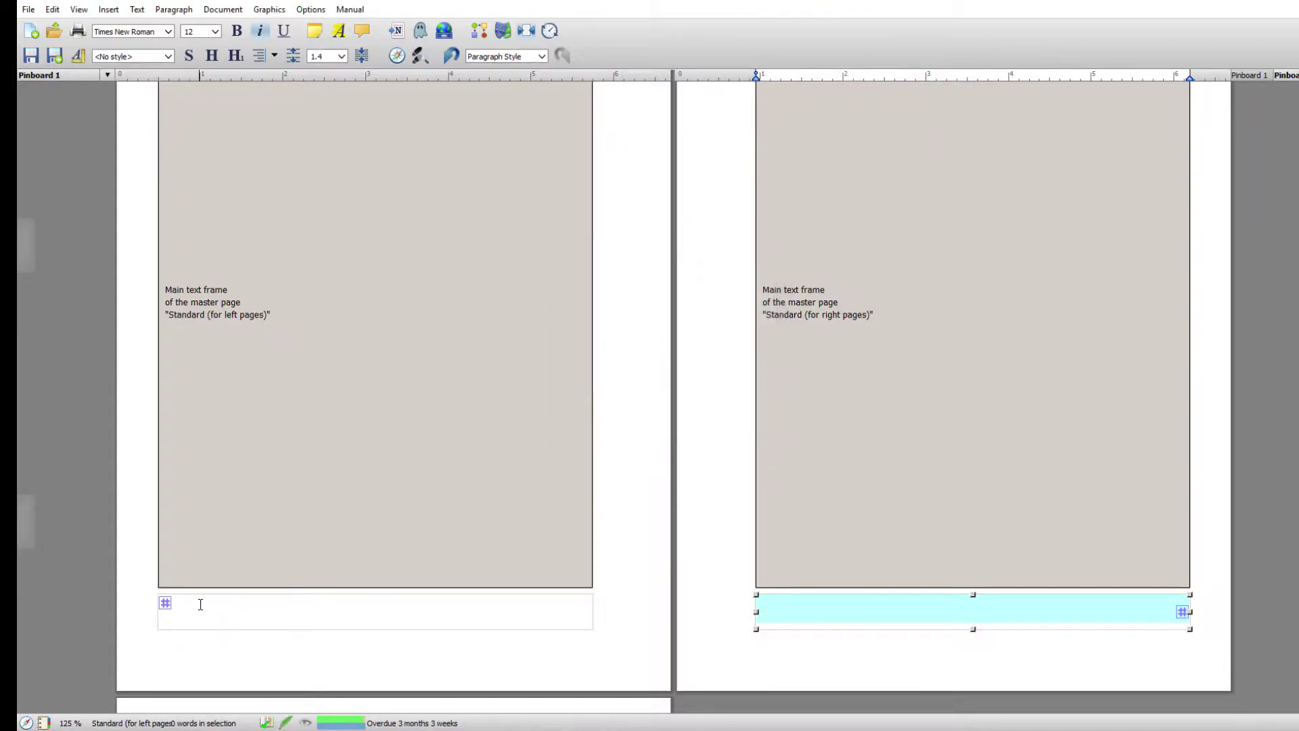
- Reselect the left footer frame and reapply 8 pt spacing above its page number
click(166, 602)
click(166, 602)
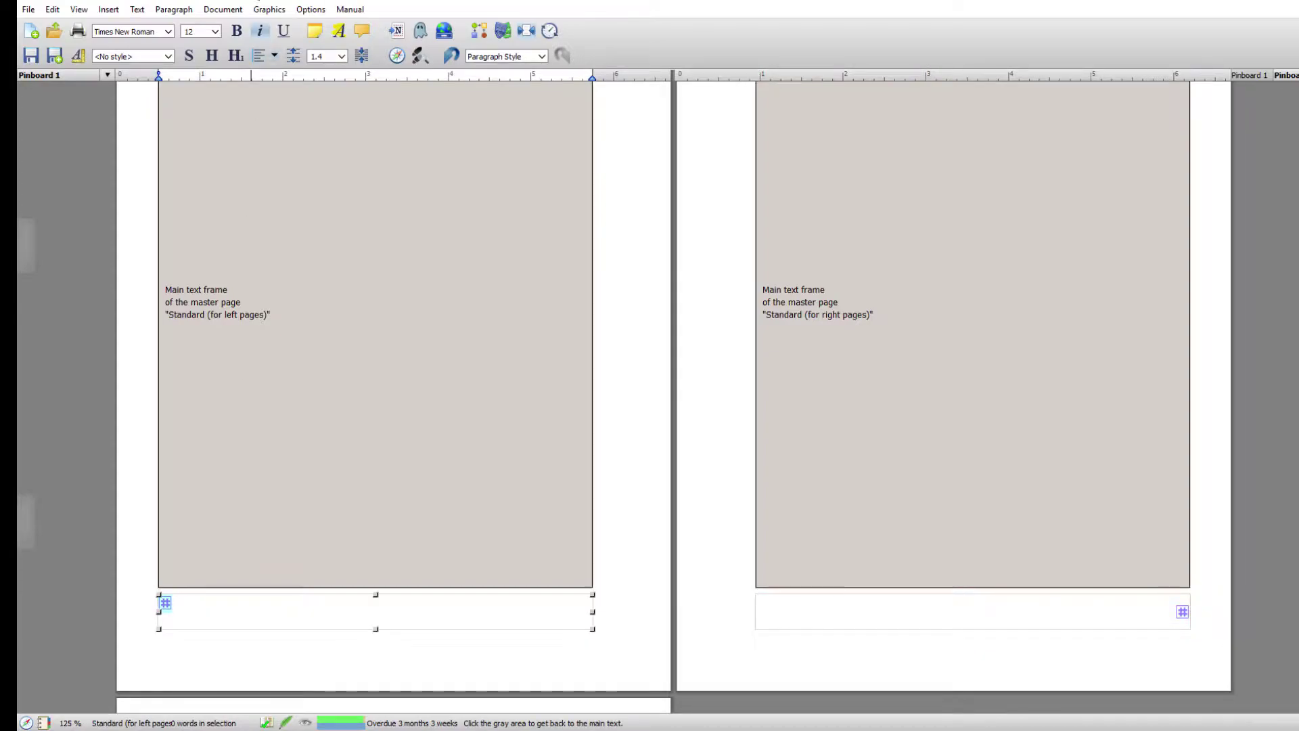
click(170, 9)
click(203, 25)
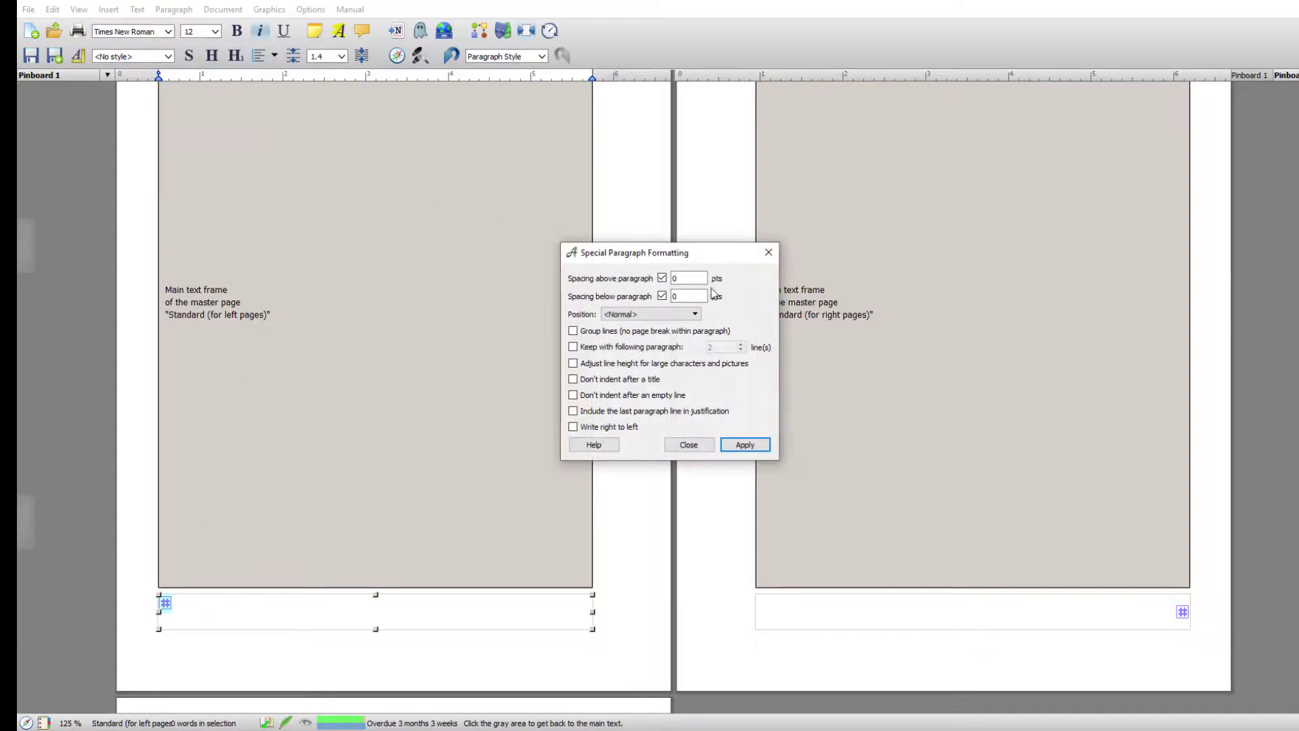
key(BackSpace)
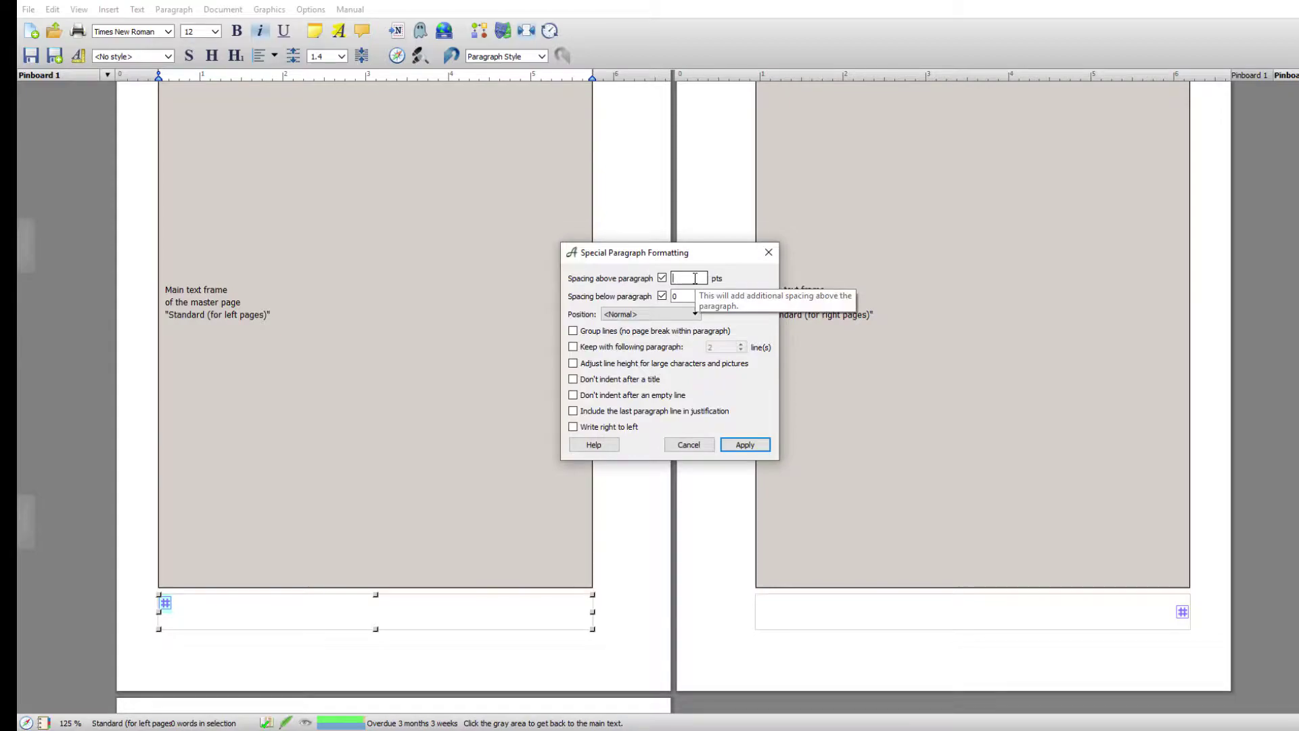
text(8)
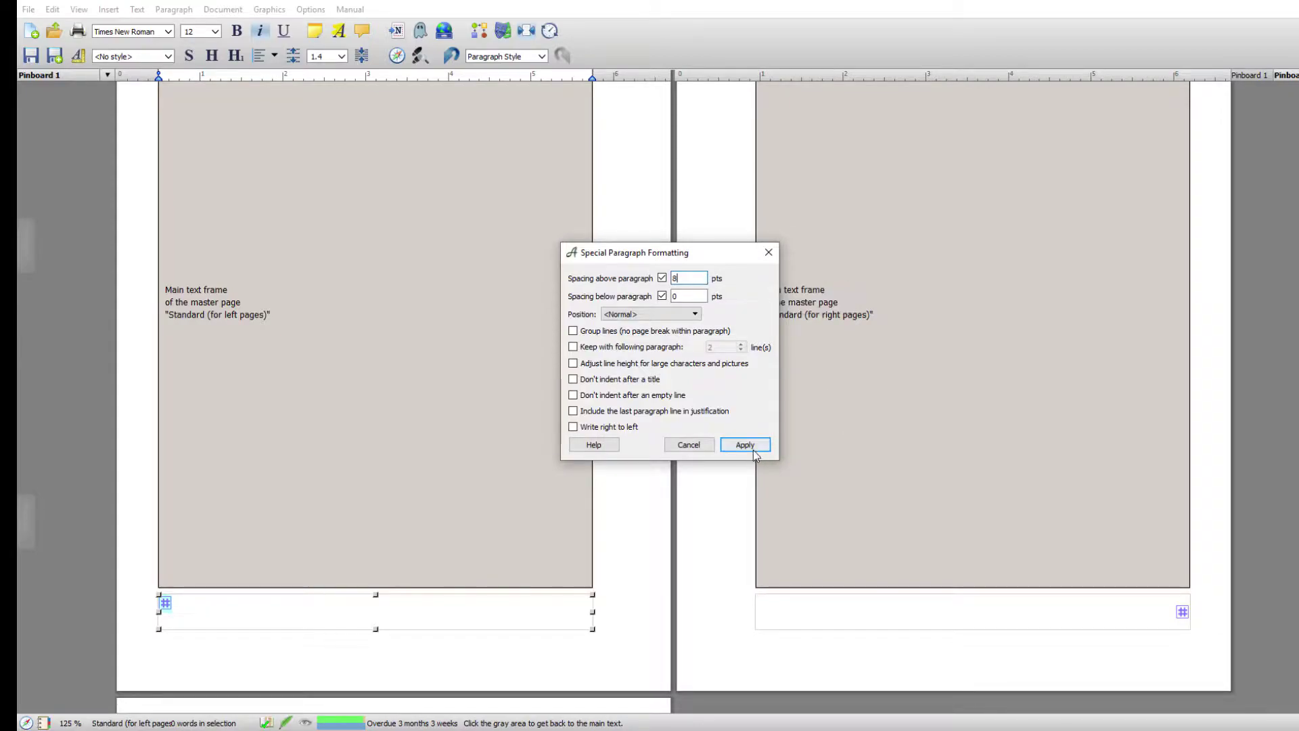
click(747, 446)
click(688, 445)
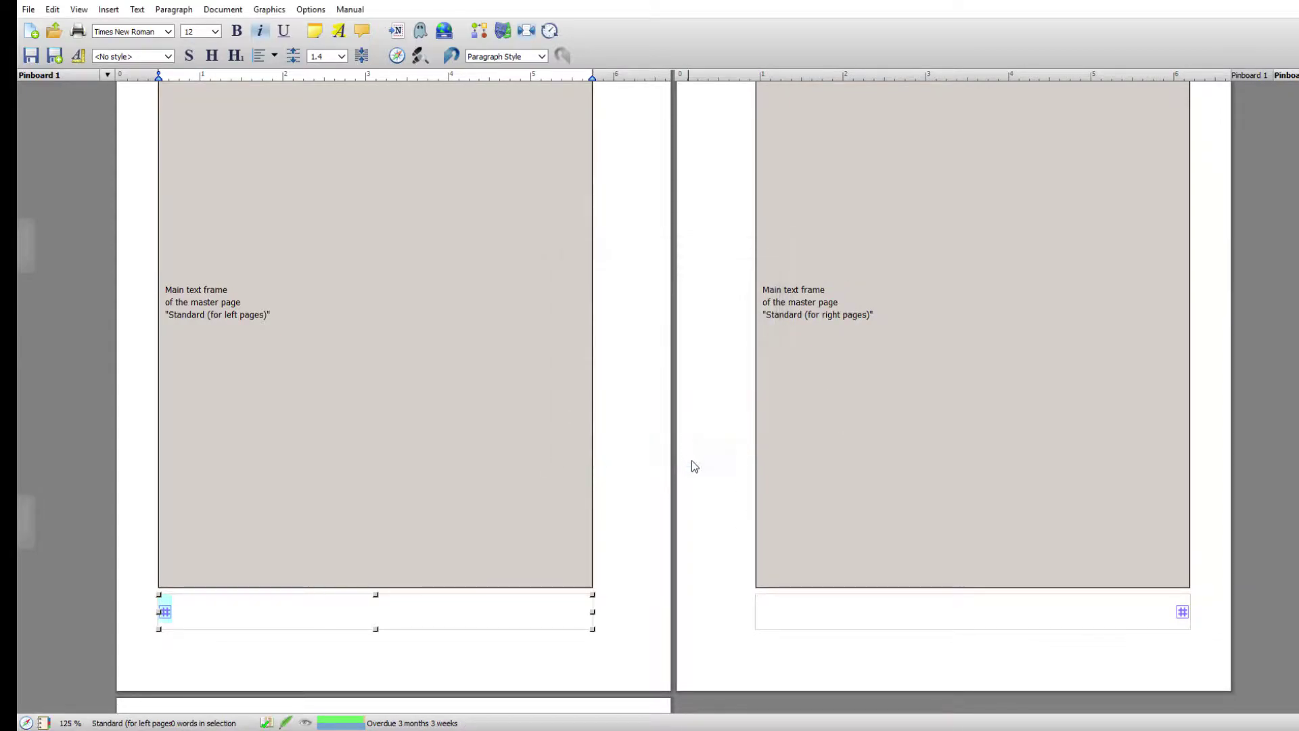
- Go back to the main text and scroll the pages to check the italic outer-edge page numbers
right_click(824, 404)
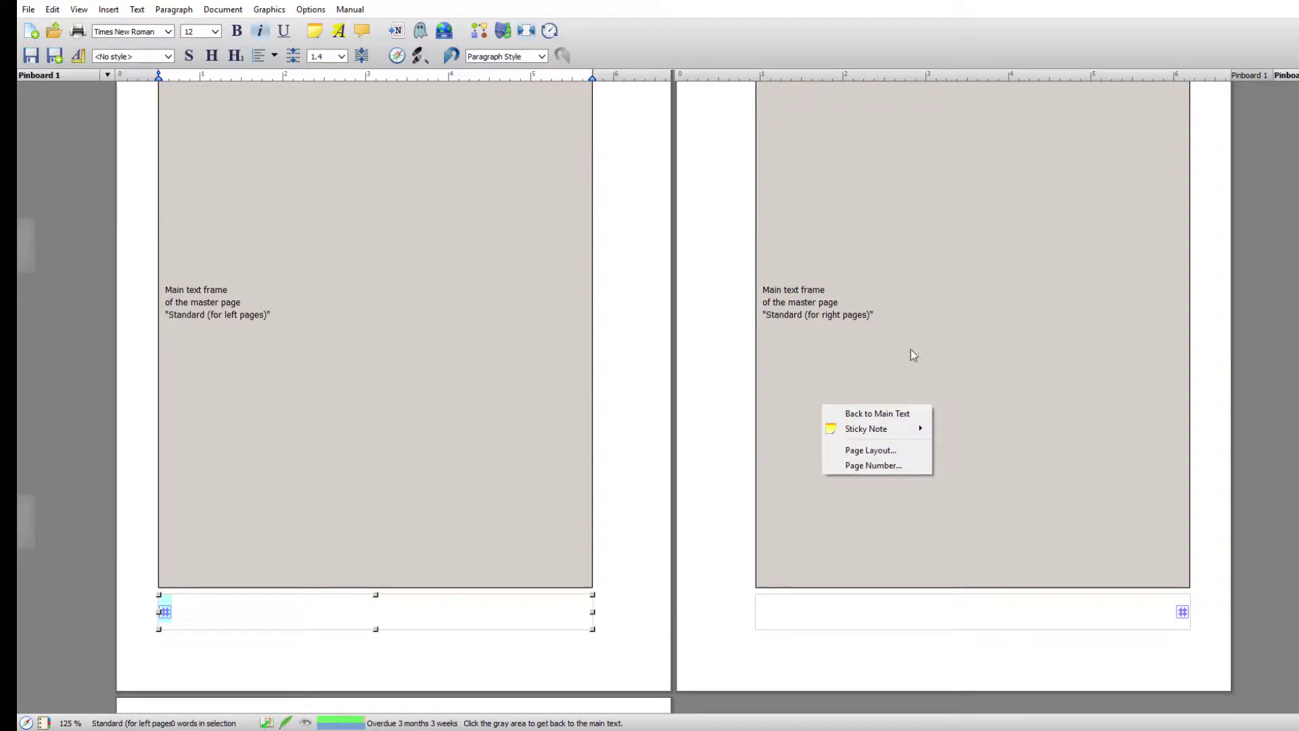
click(877, 413)
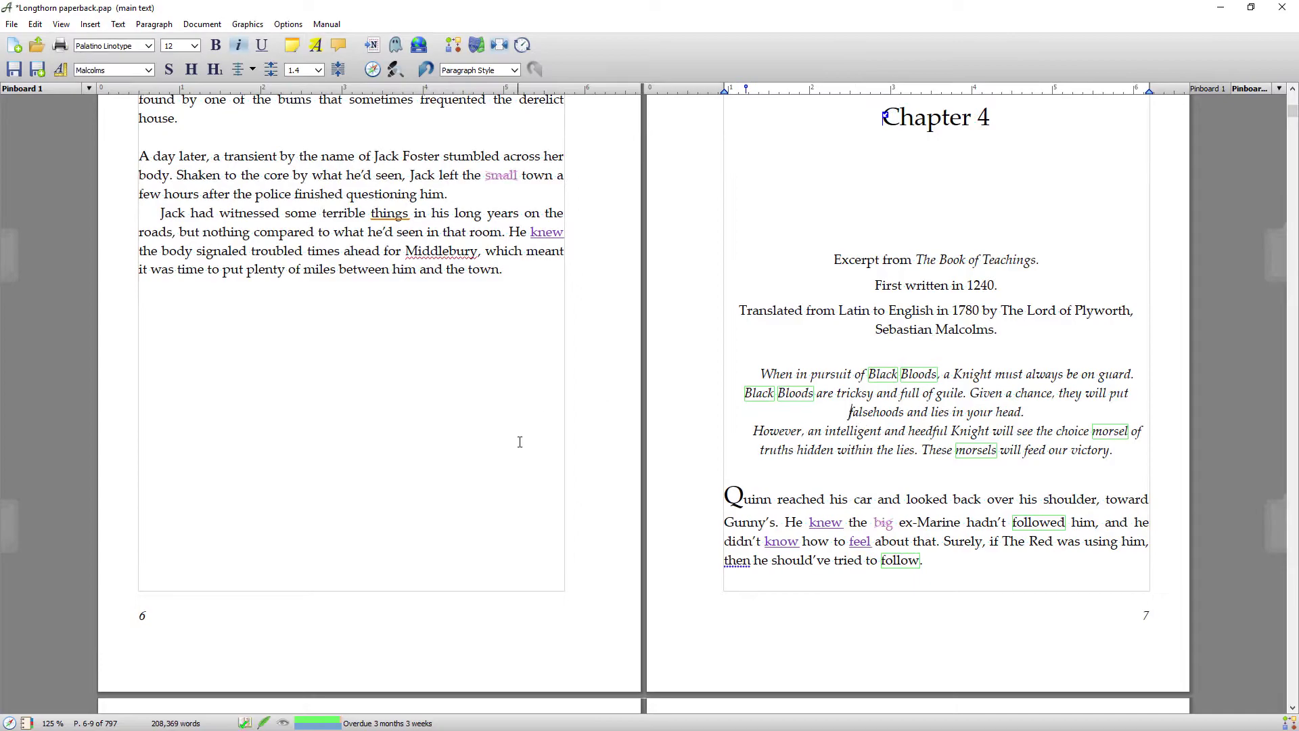
scroll(519, 444, up, 15)
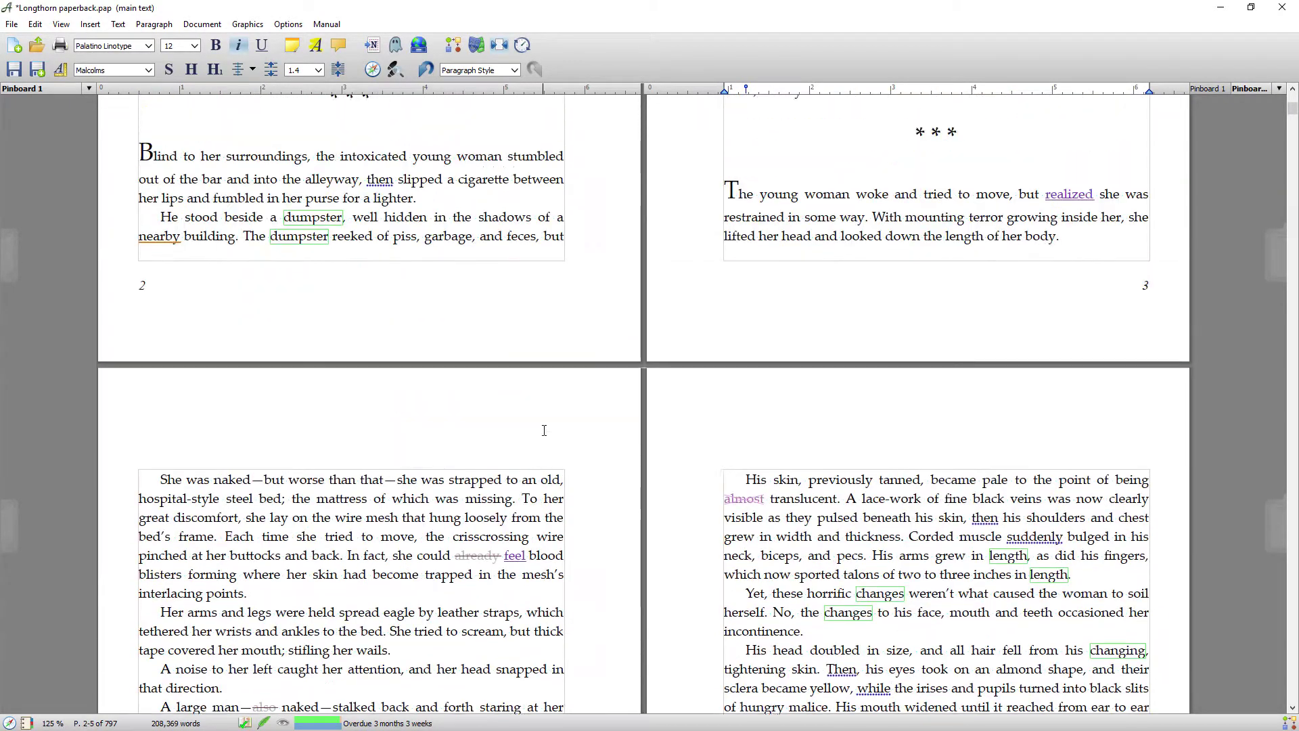
scroll(546, 433, up, 4)
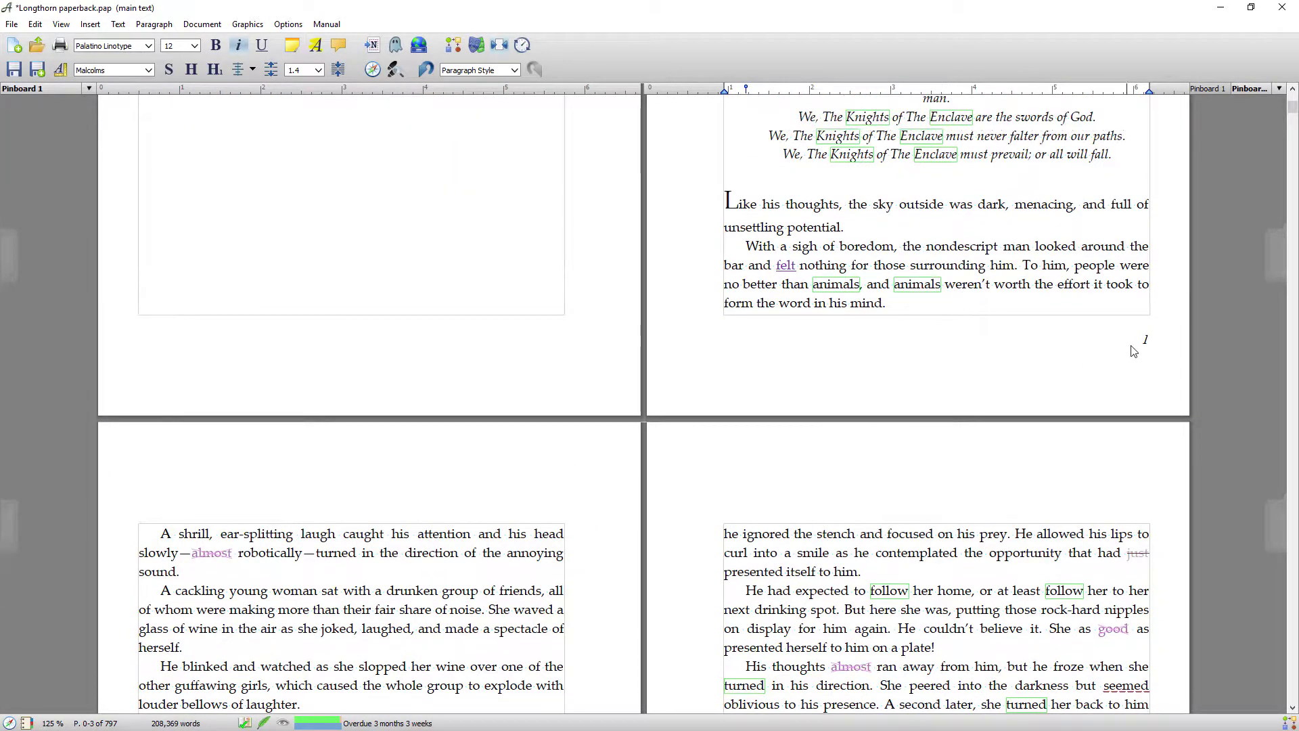
scroll(1002, 357, down, 4)
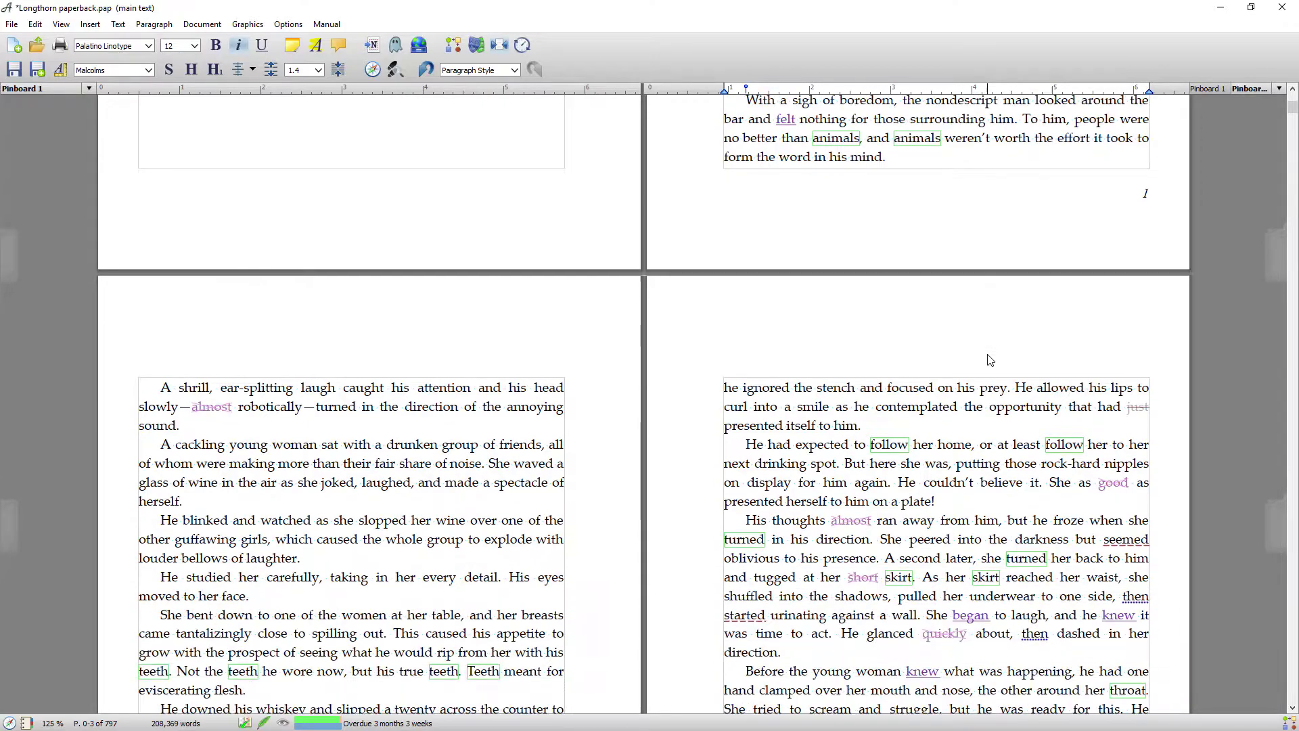
scroll(990, 359, down, 1)
scroll(990, 359, down, 1)
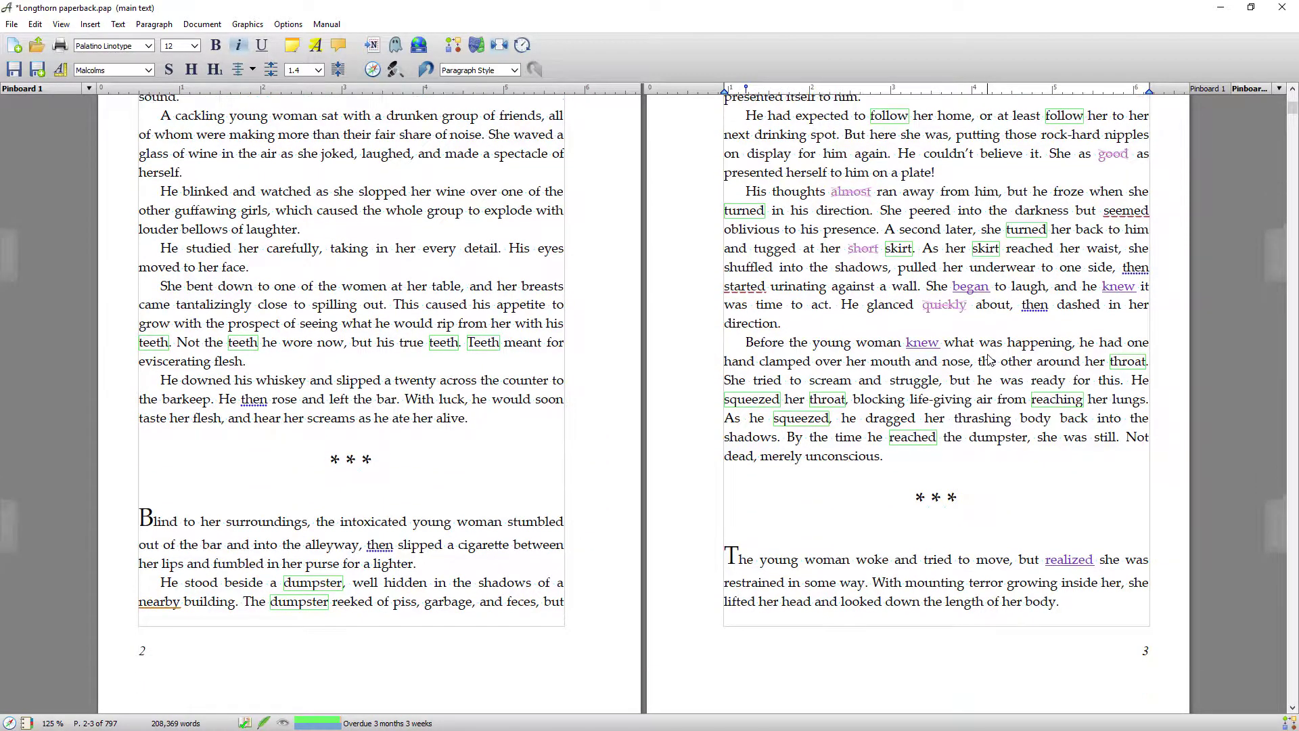
scroll(990, 359, up, 5)
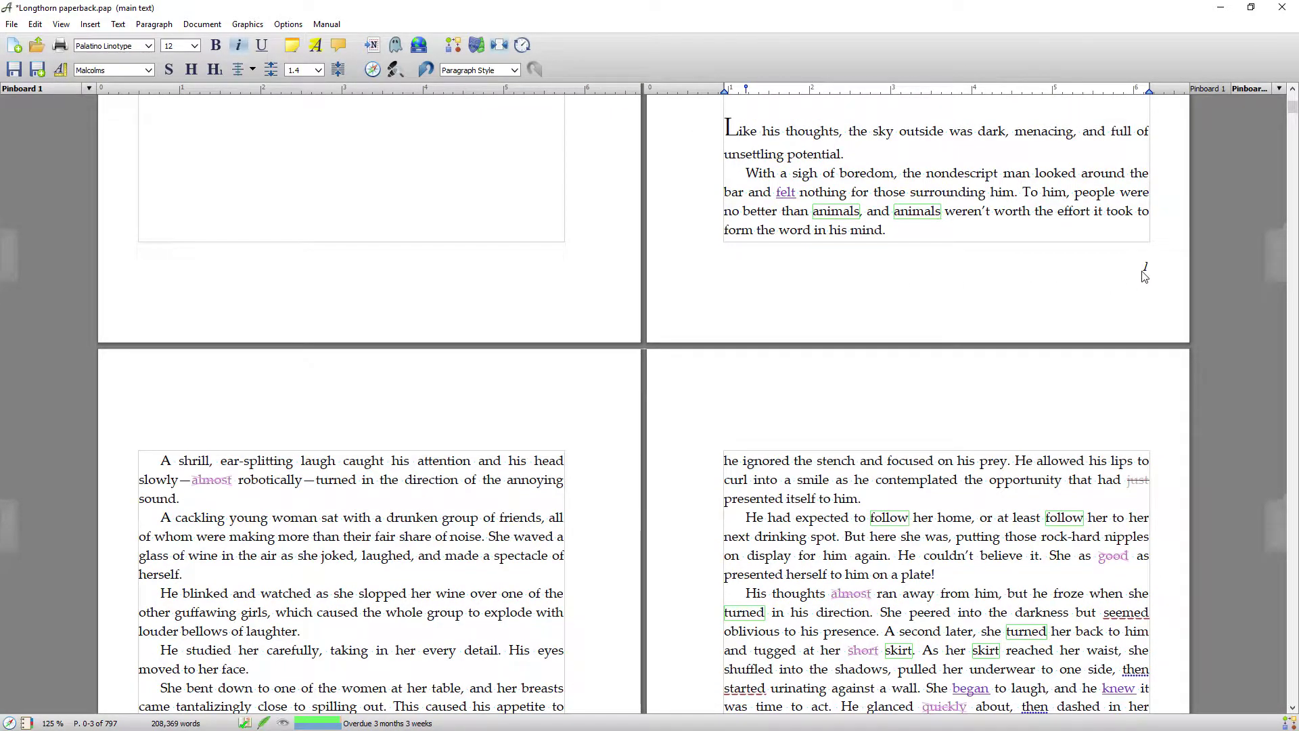
scroll(1072, 293, up, 4)
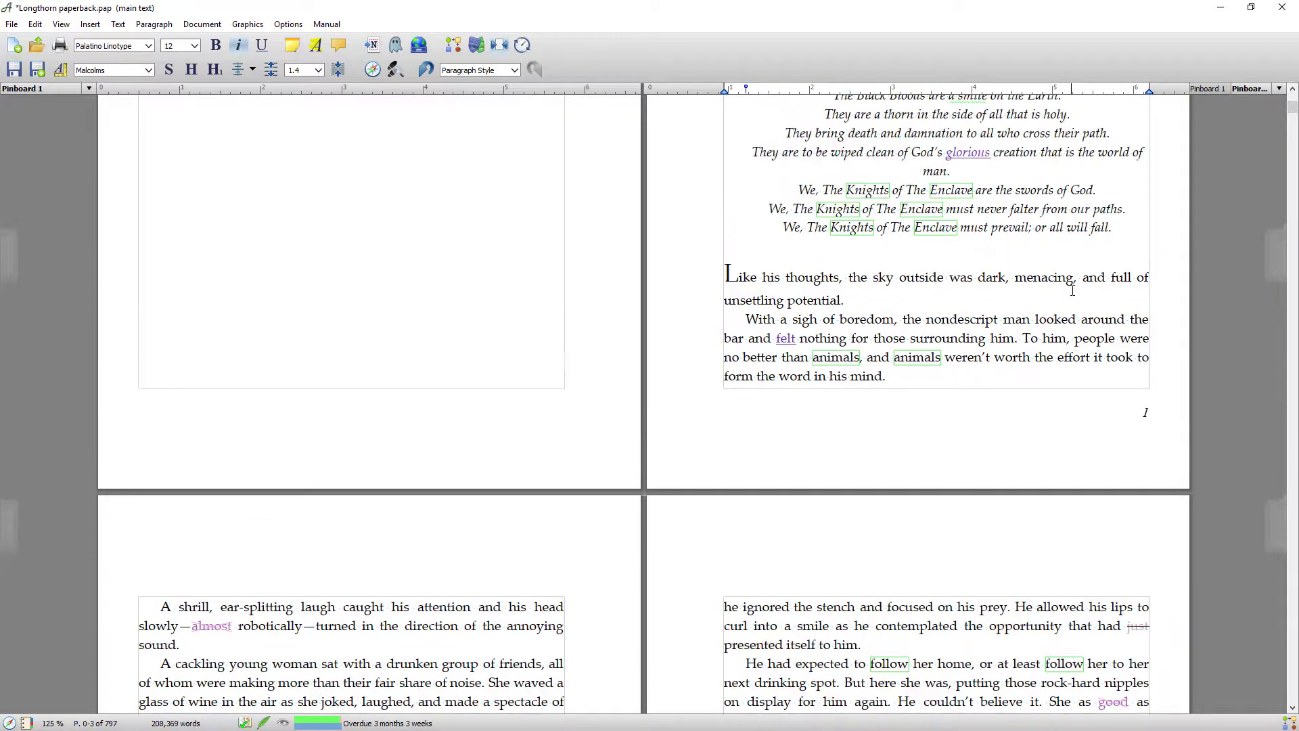
scroll(1071, 293, up, 5)
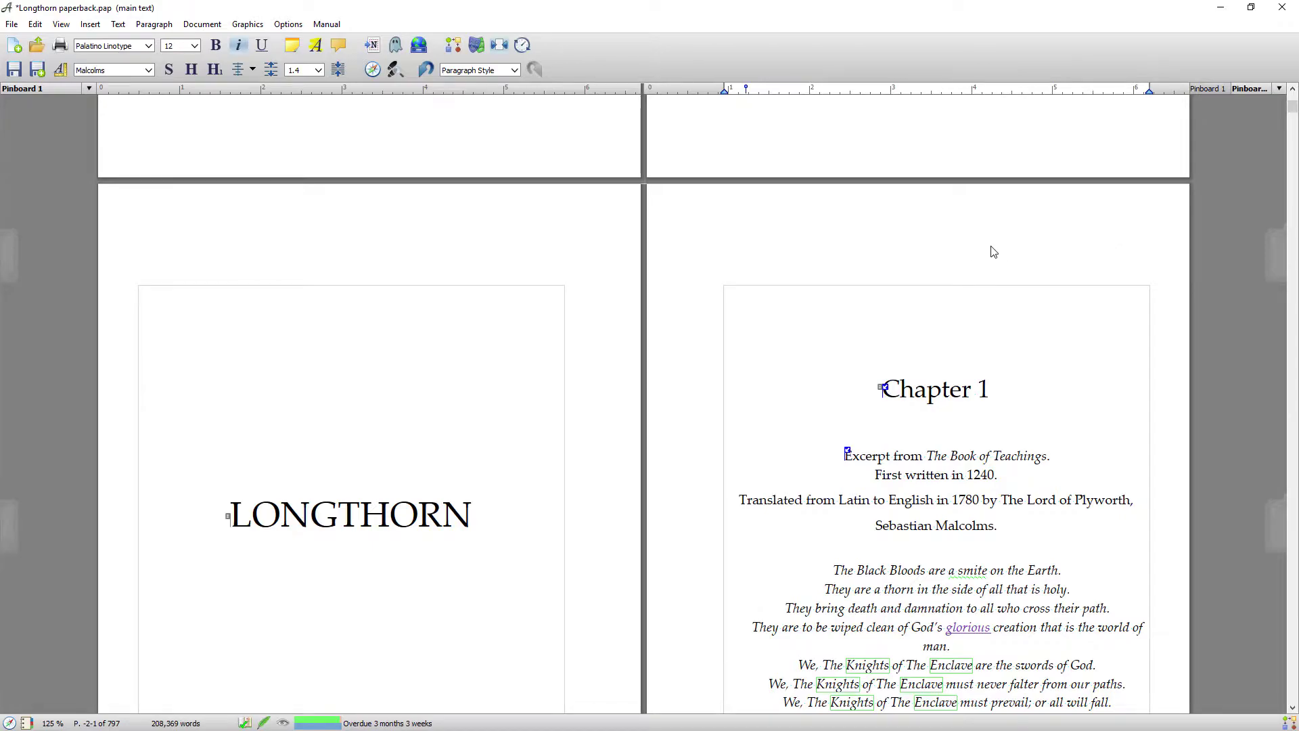
scroll(1136, 264, down, 10)
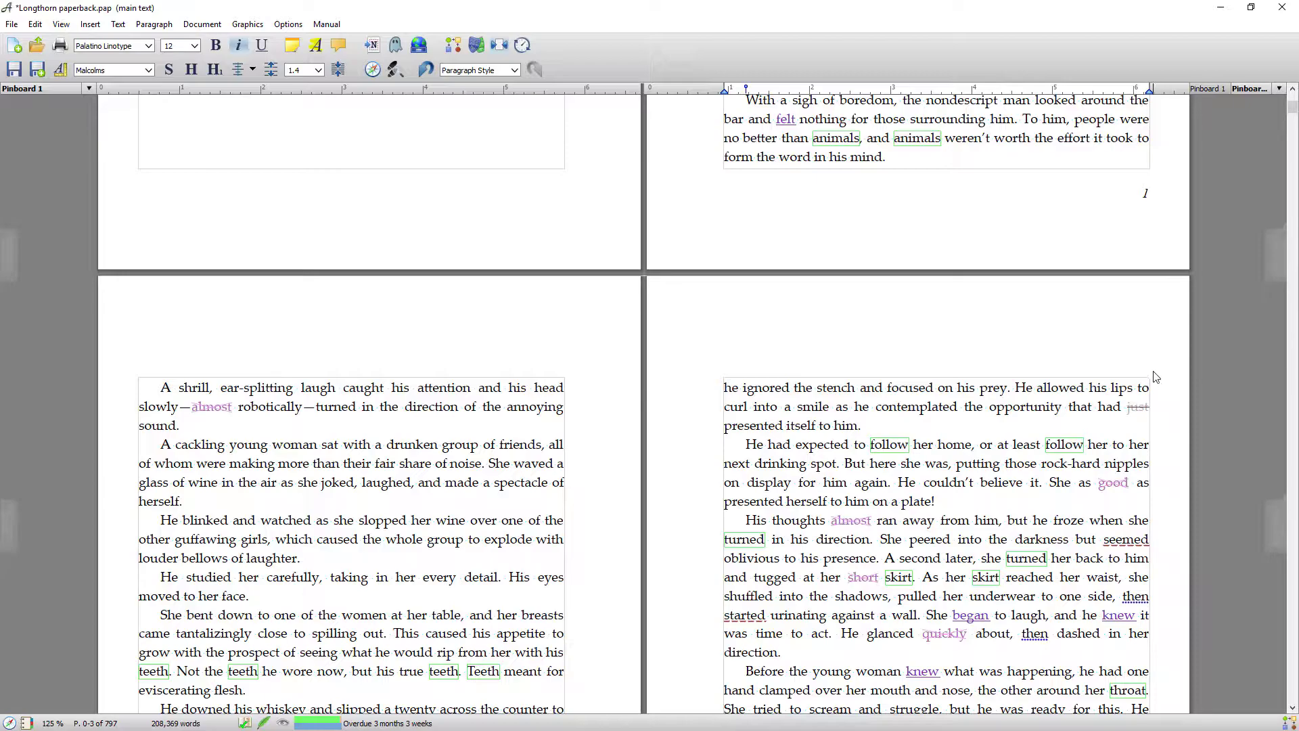
scroll(1101, 352, up, 8)
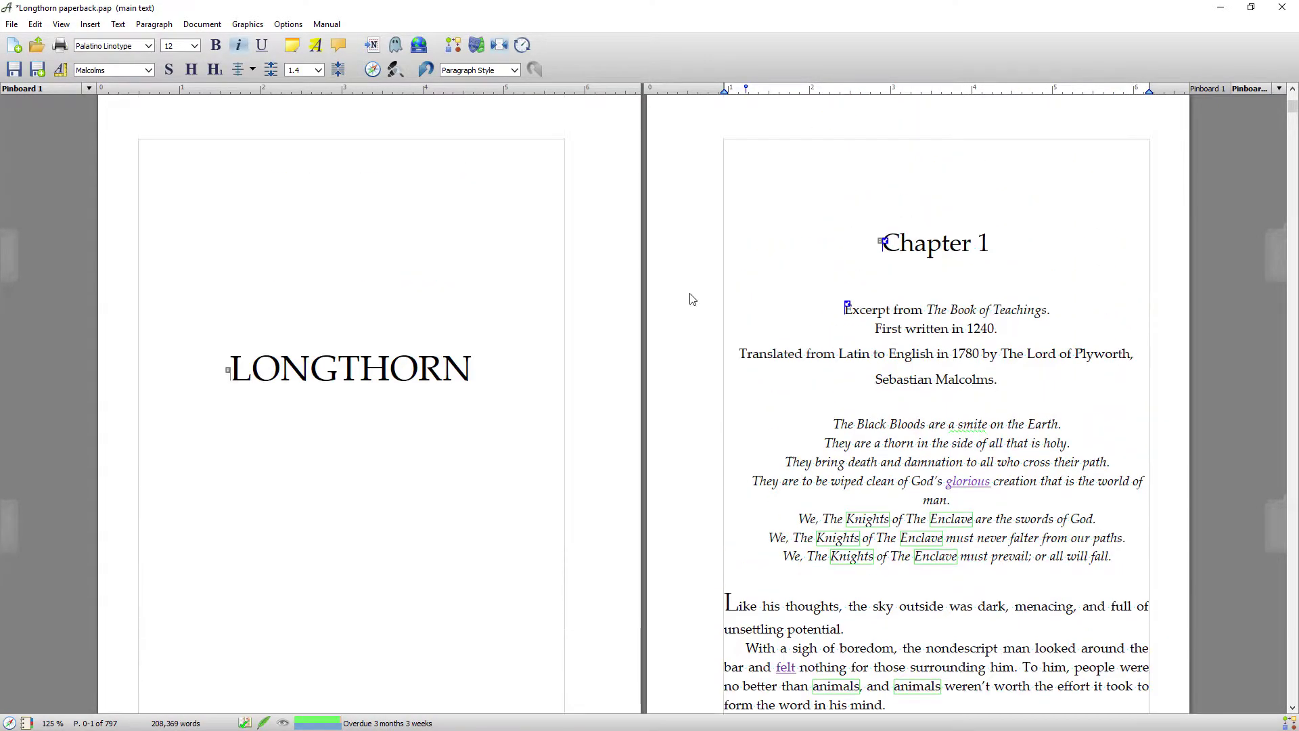
- Type LONGTHORN in the right master page header and set it to 10 pt
key(ctrl+m)
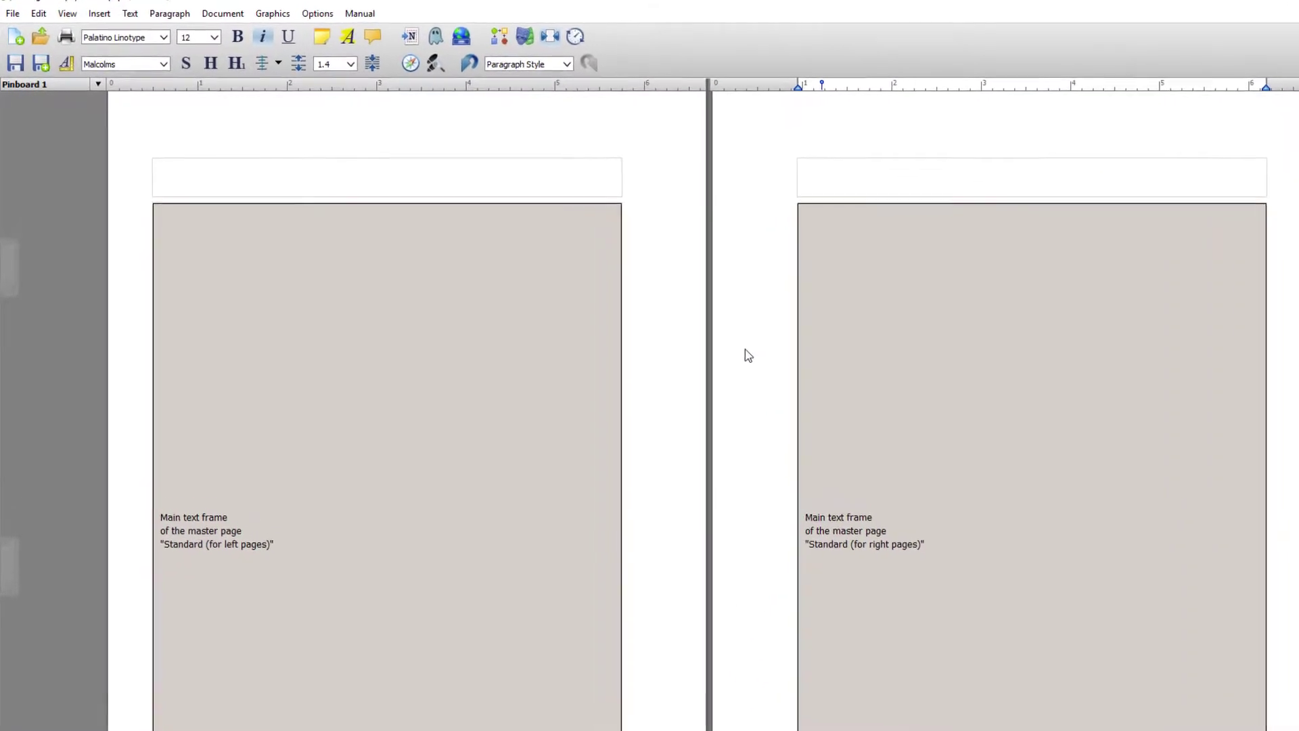
click(980, 183)
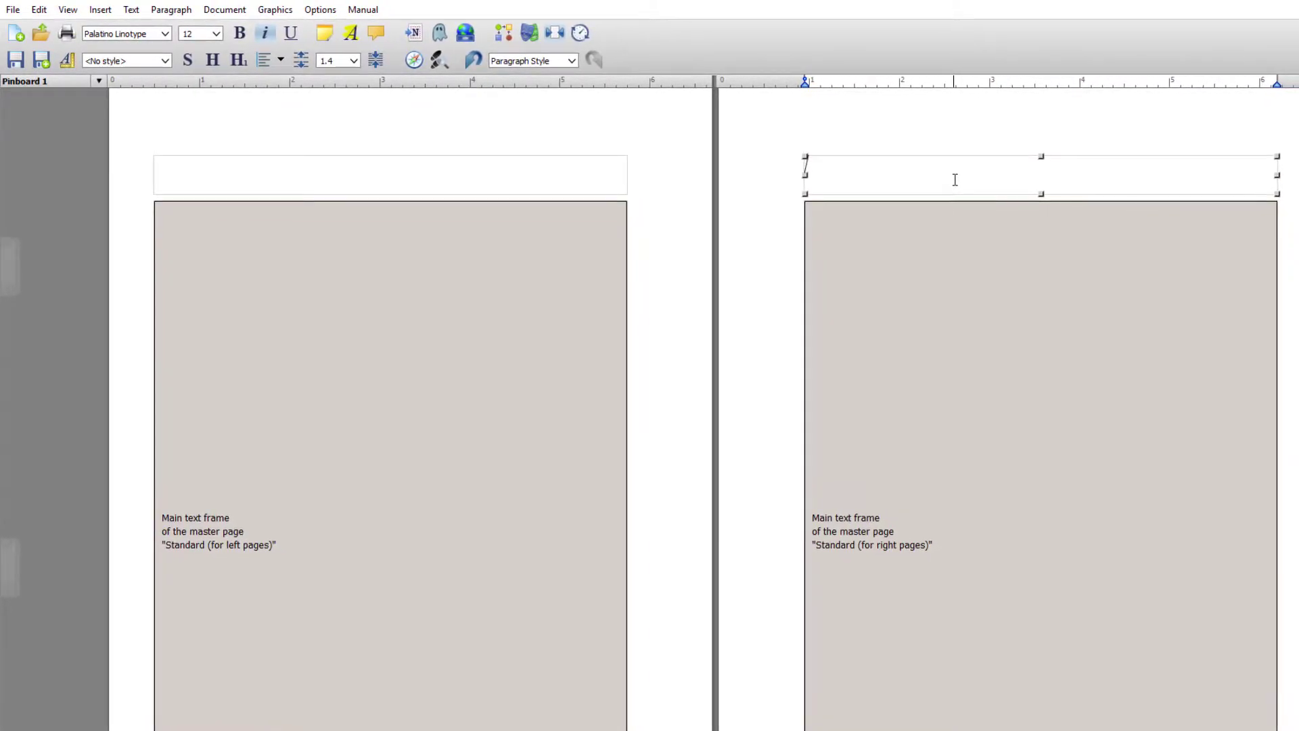
text(LONGTHO)
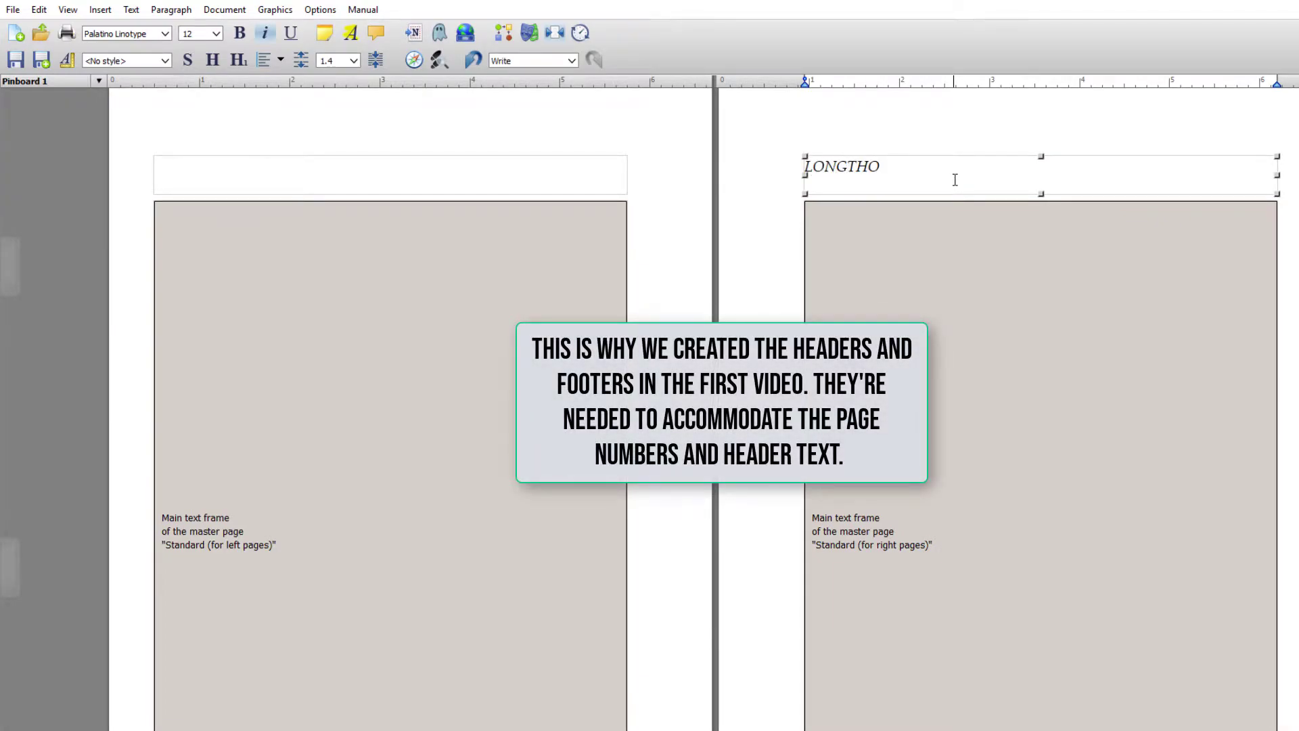
text(RN)
drag(925, 165, 817, 168)
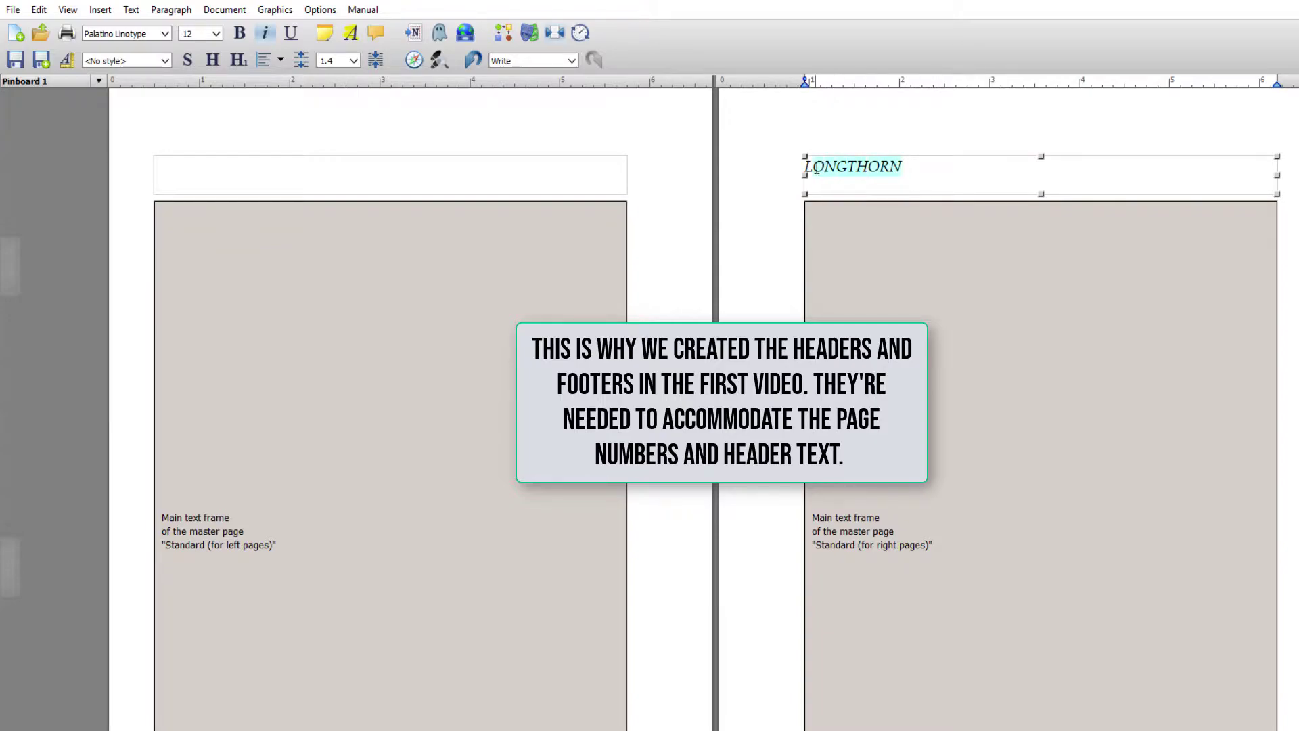
click(216, 33)
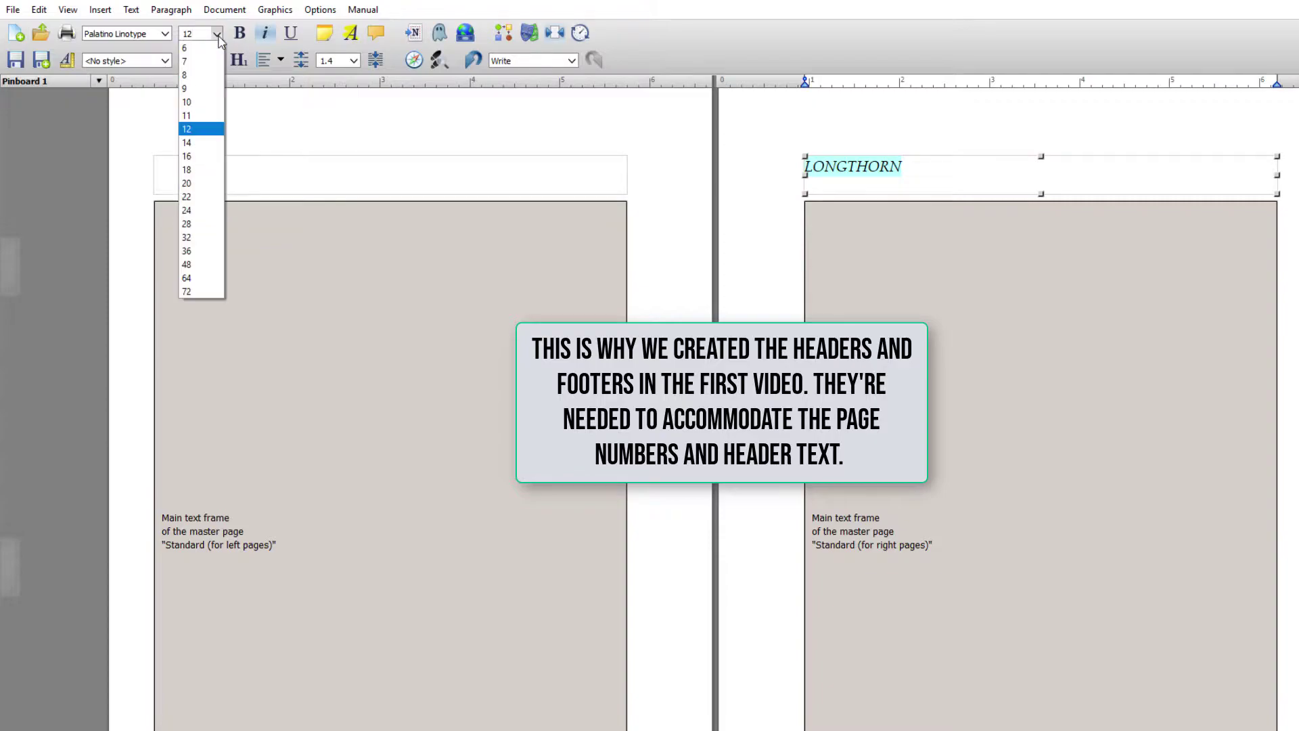
click(201, 103)
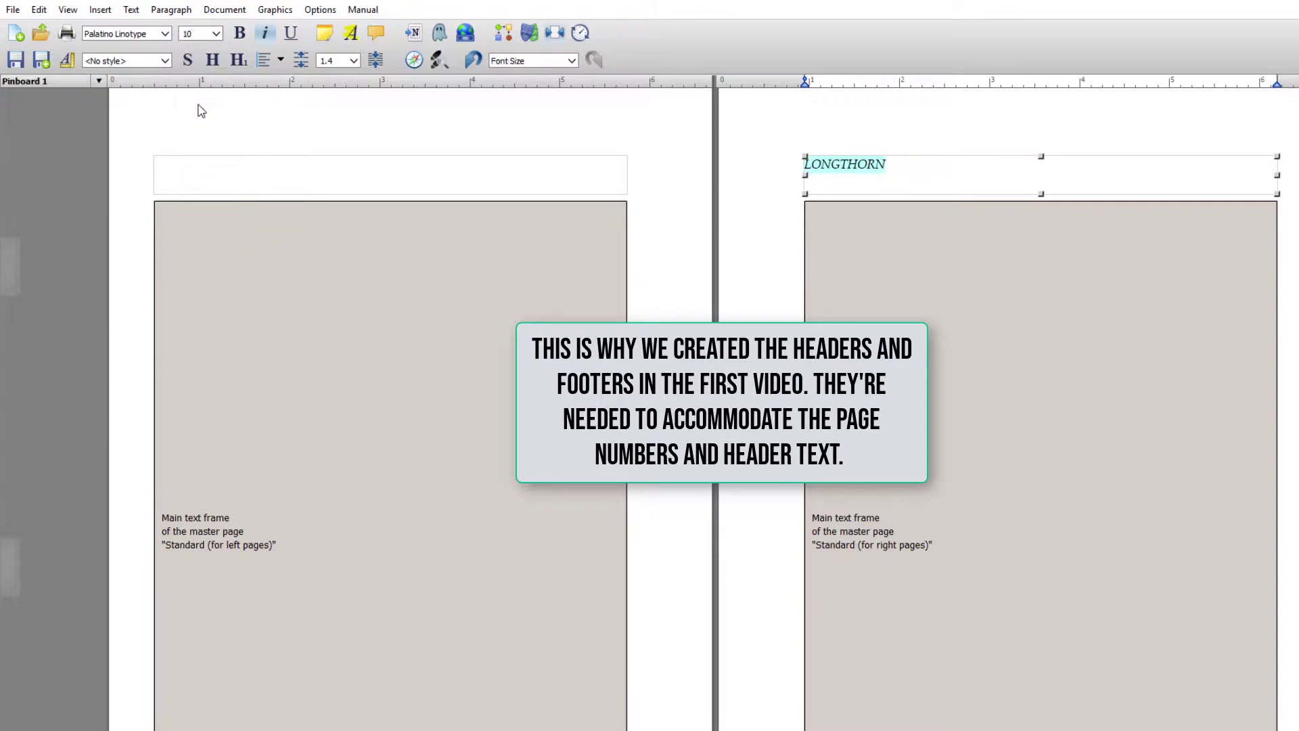
- Right-align the LONGTHORN header and add 8 pt spacing above it
click(276, 60)
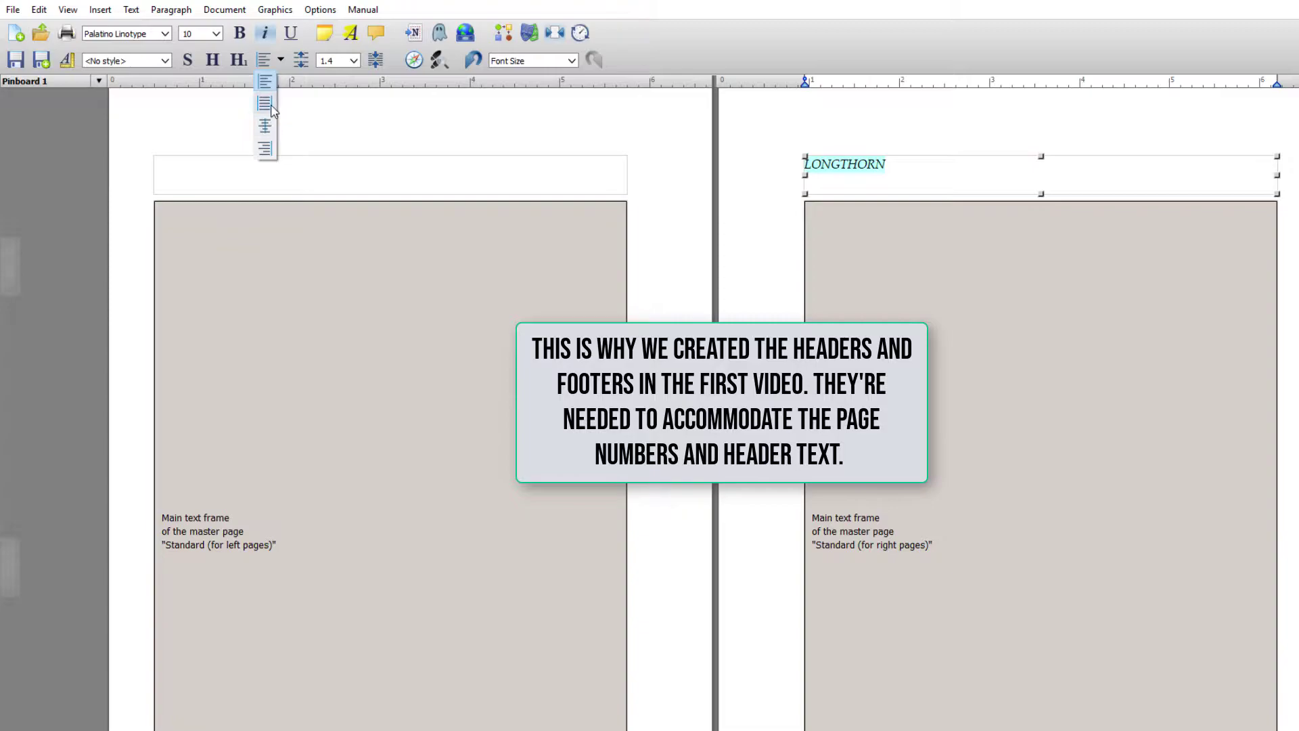
click(268, 149)
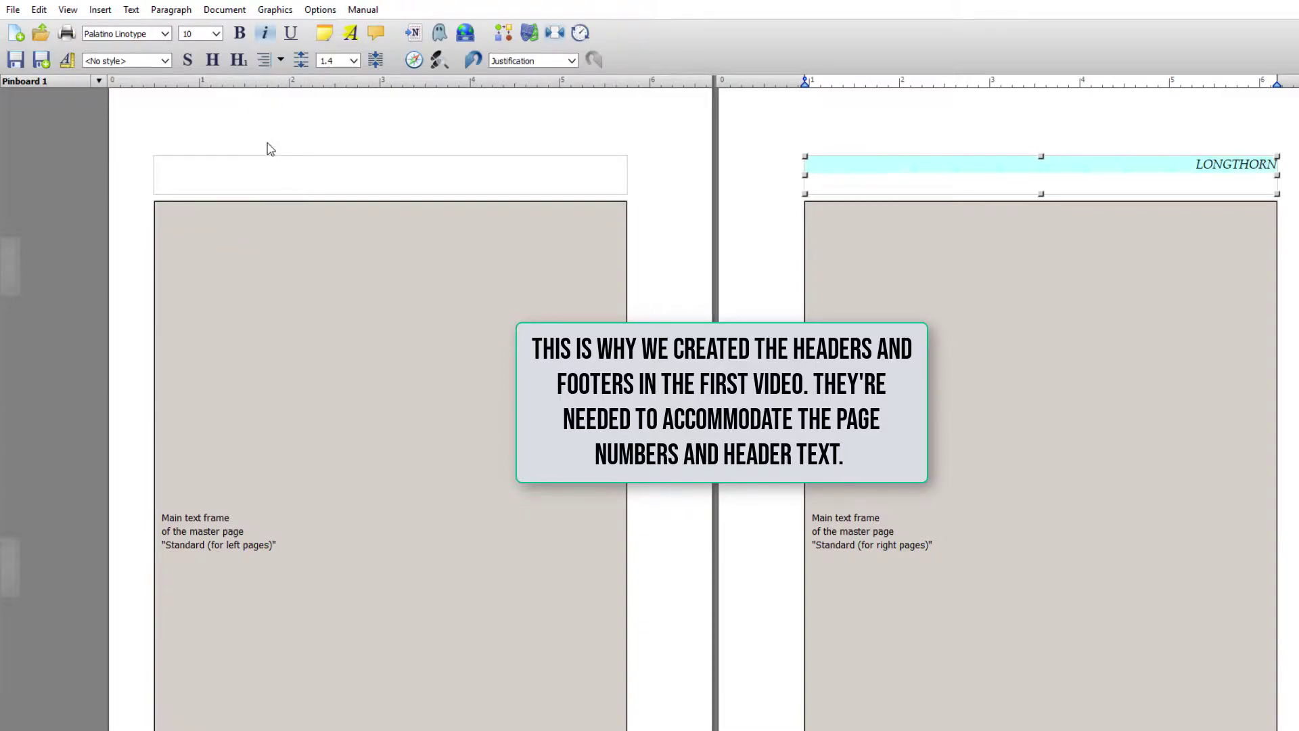
click(172, 9)
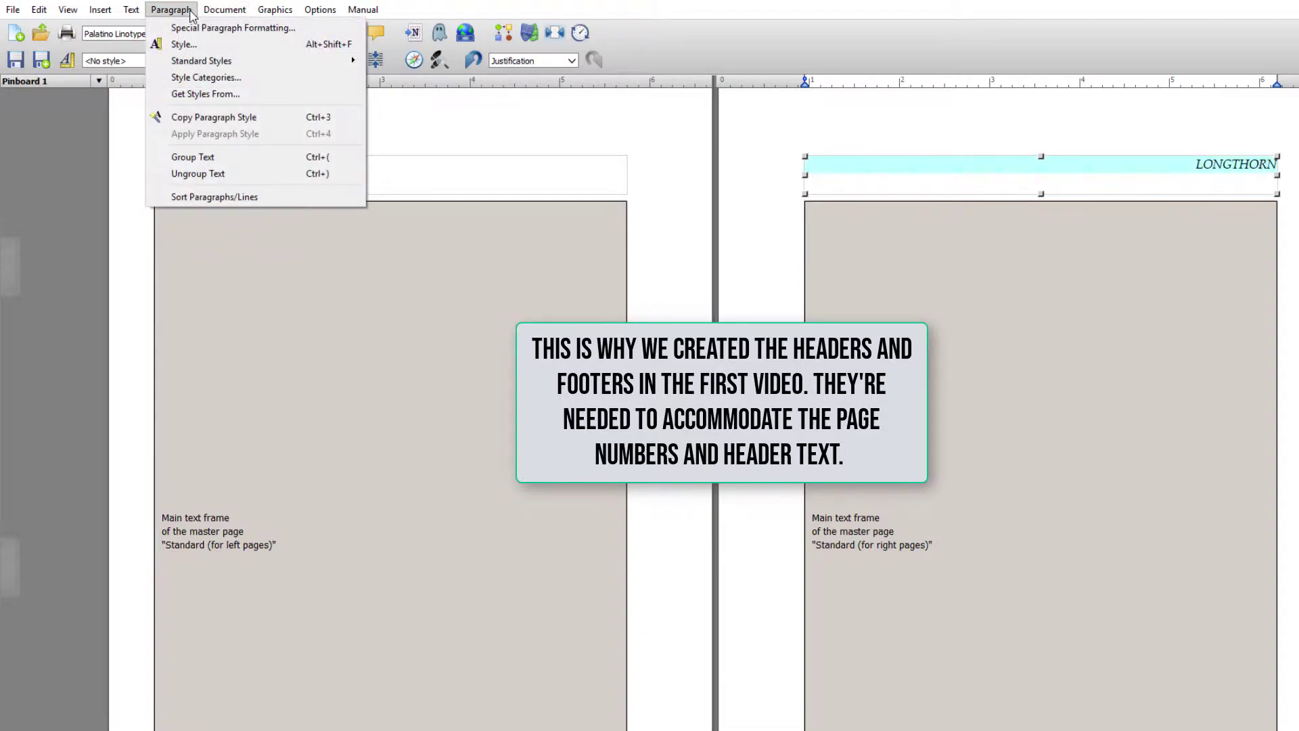
click(193, 27)
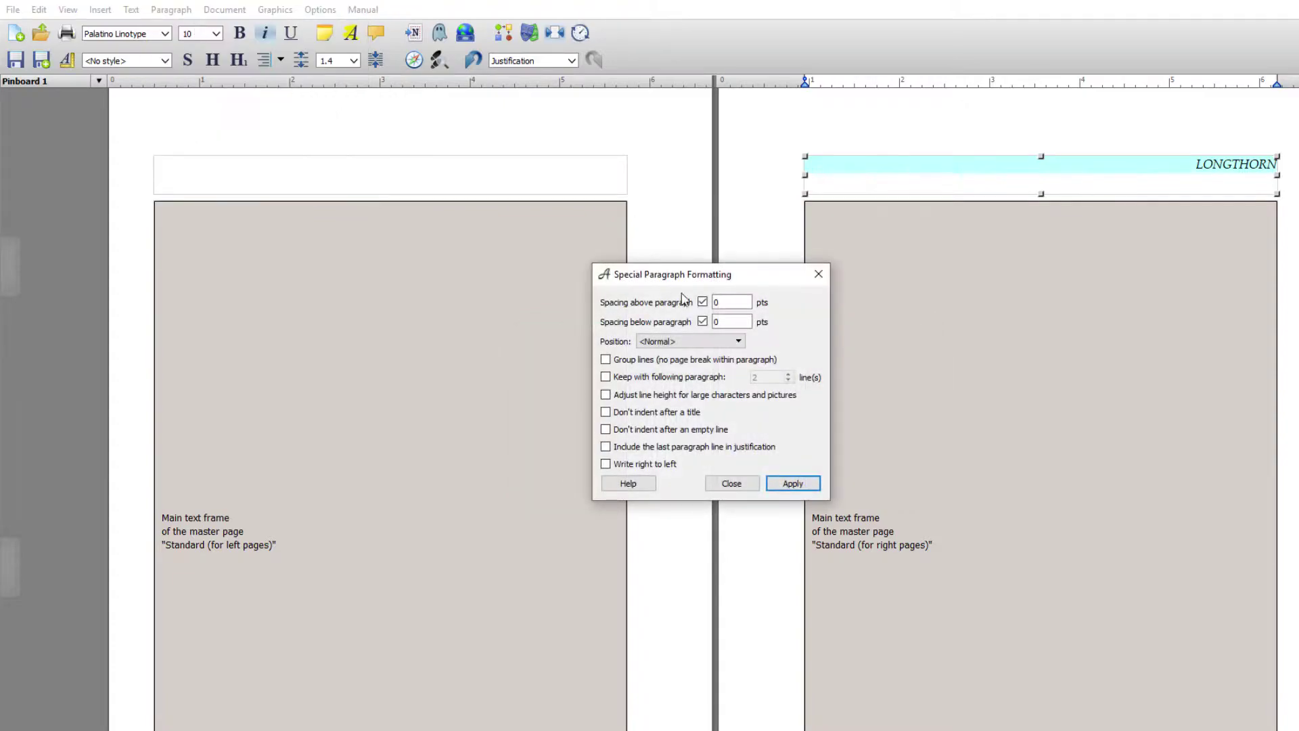
double_click(734, 302)
click(792, 483)
click(741, 484)
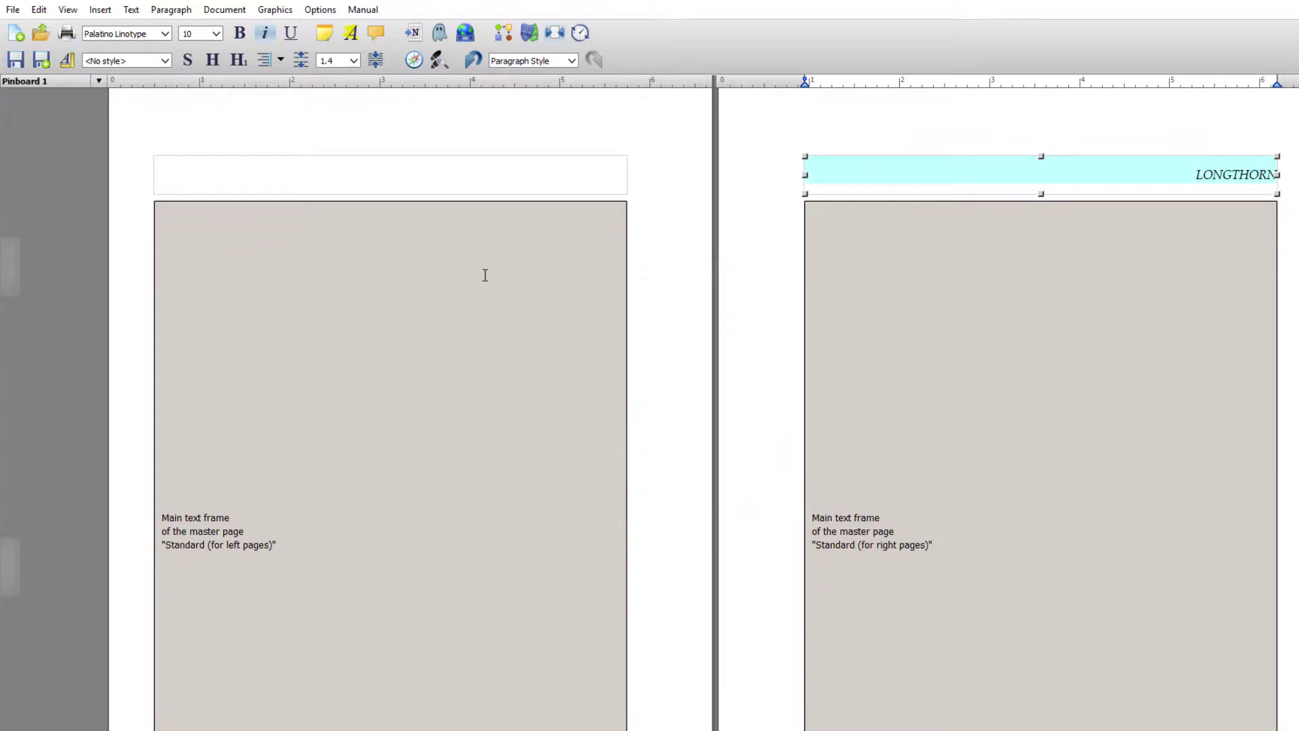
- Select the author-name header on the left master page and give it 8 pt spacing above
click(207, 163)
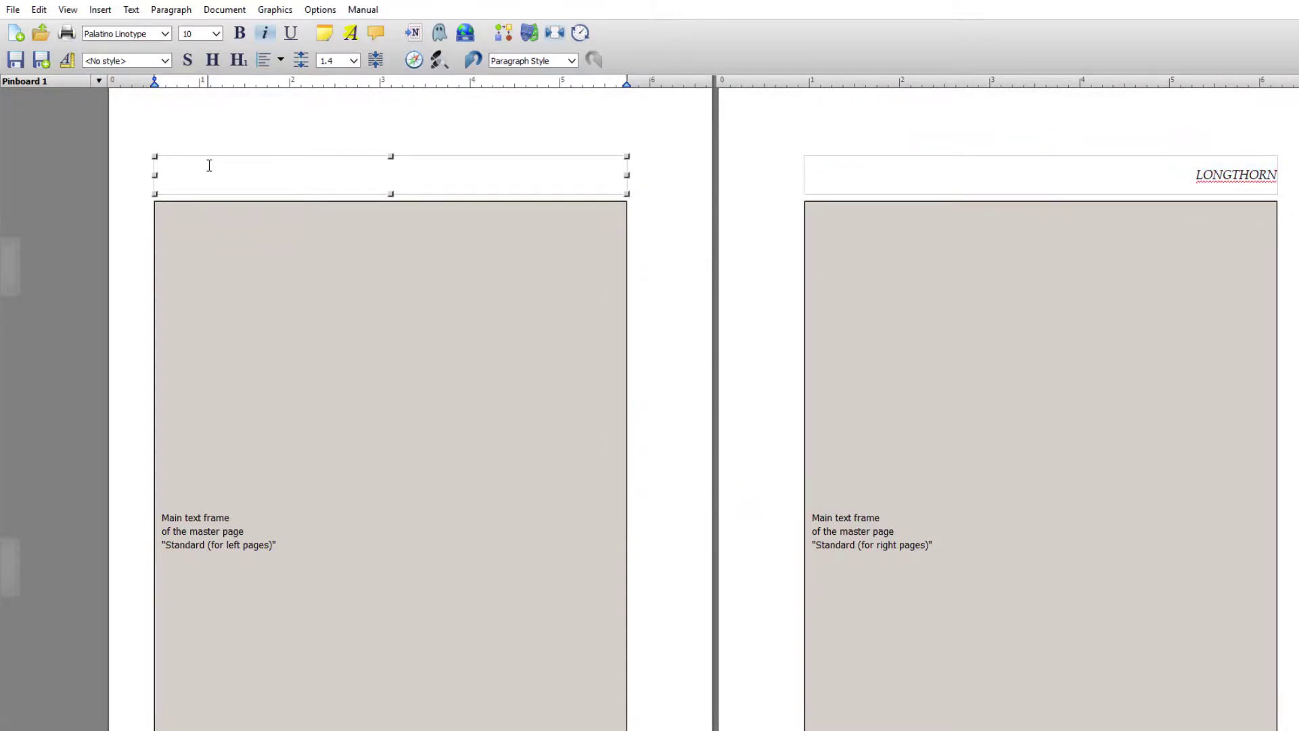
text(BEN BROWN)
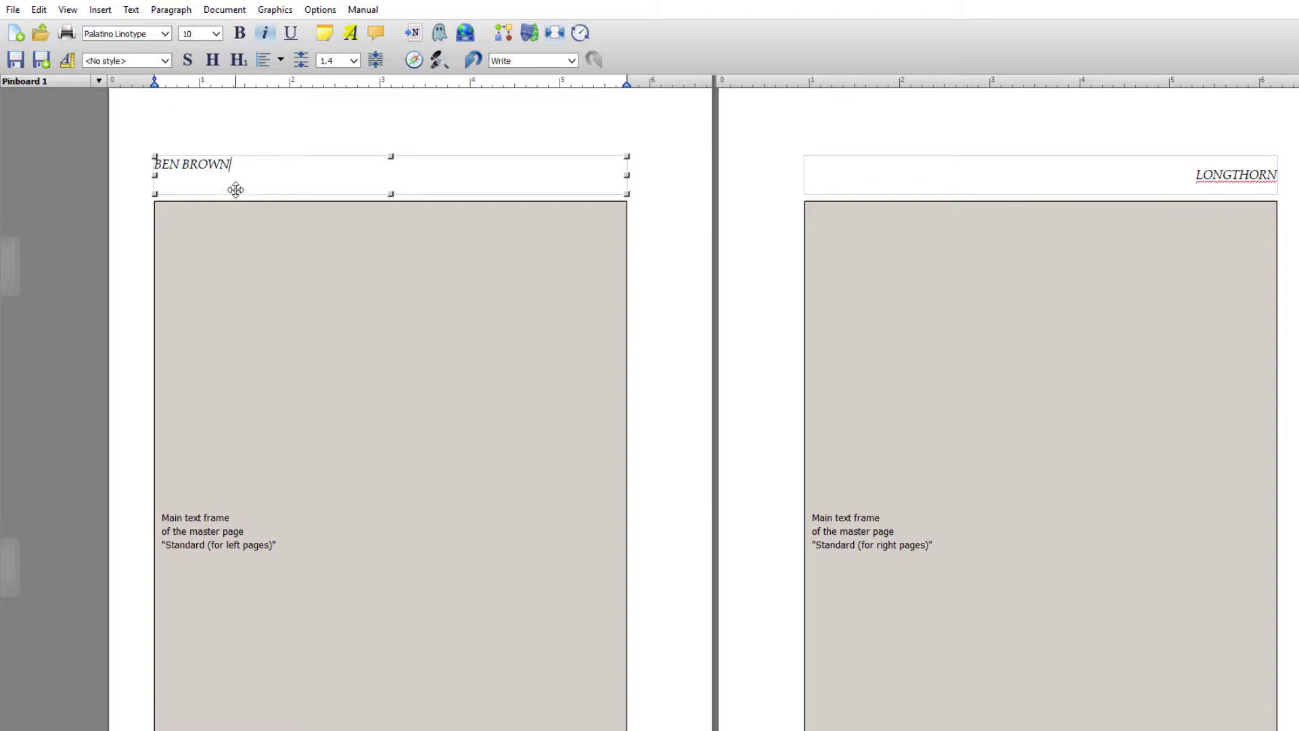
drag(235, 165, 144, 157)
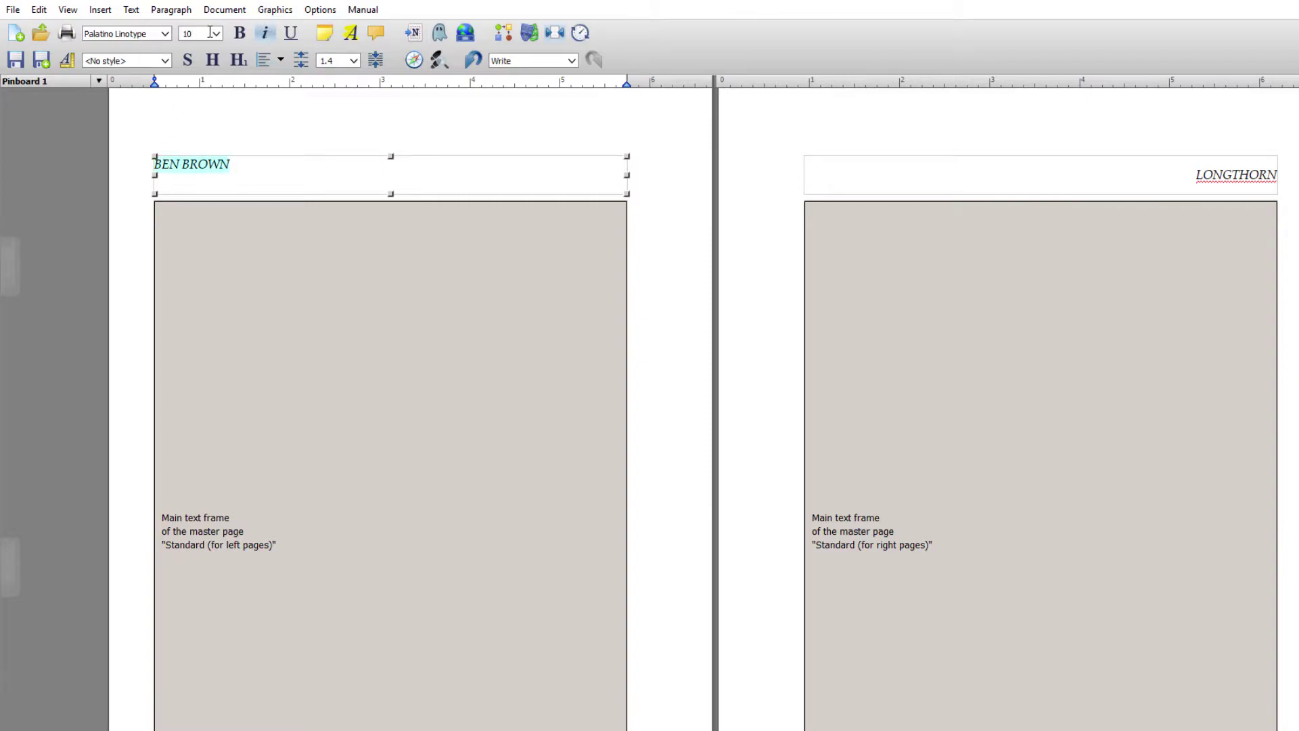
click(173, 10)
click(174, 28)
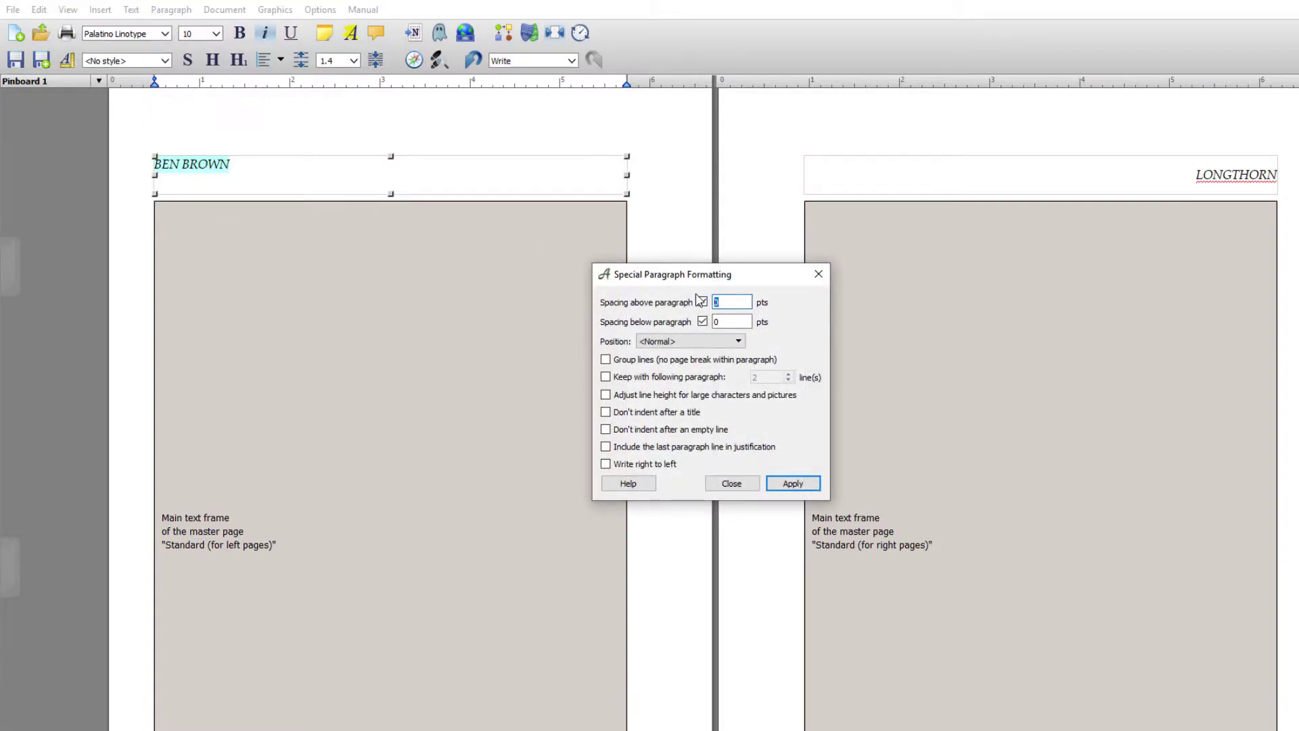
text(8)
click(791, 484)
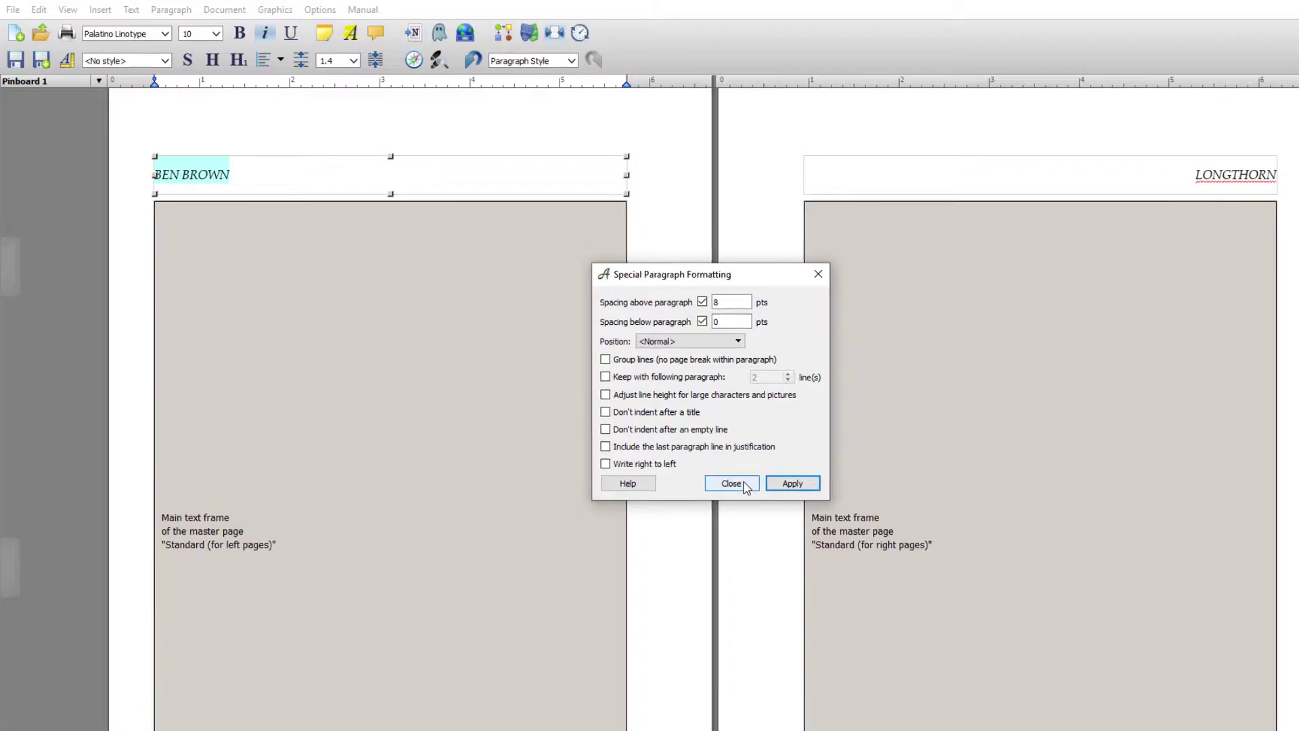
click(743, 484)
right_click(872, 411)
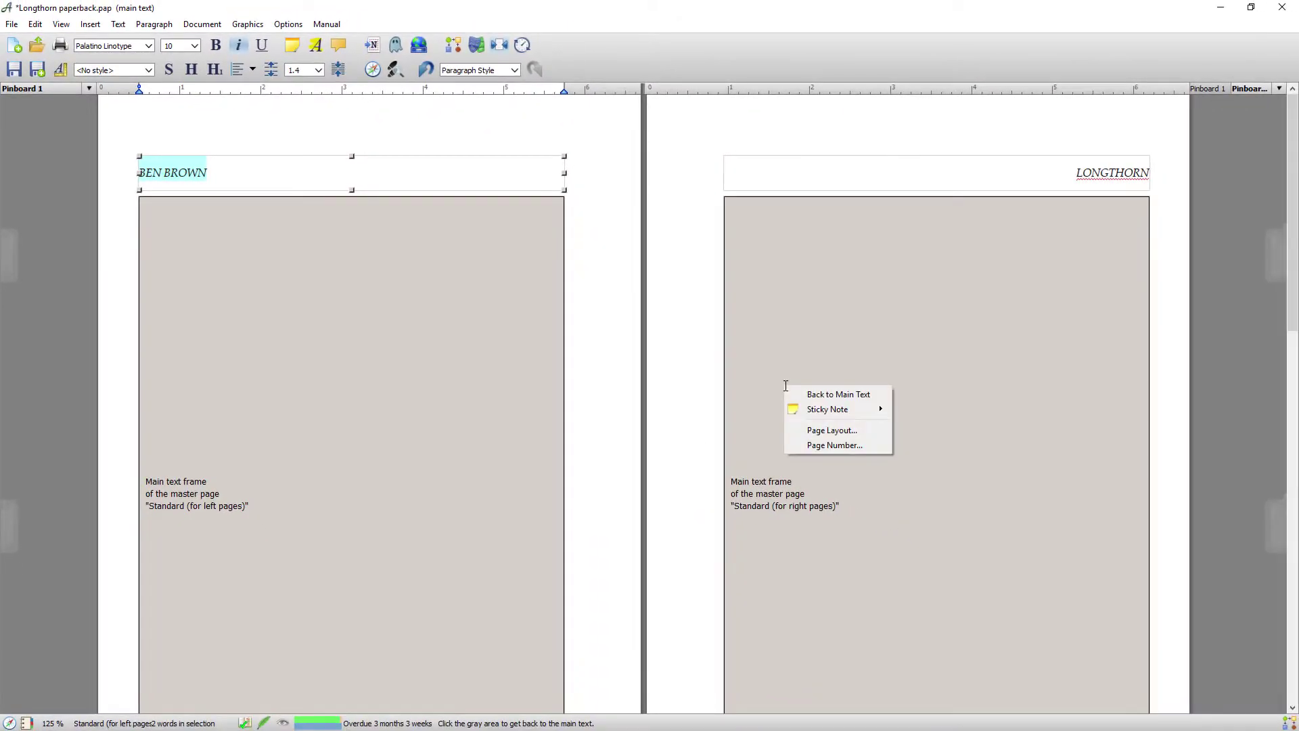
click(827, 394)
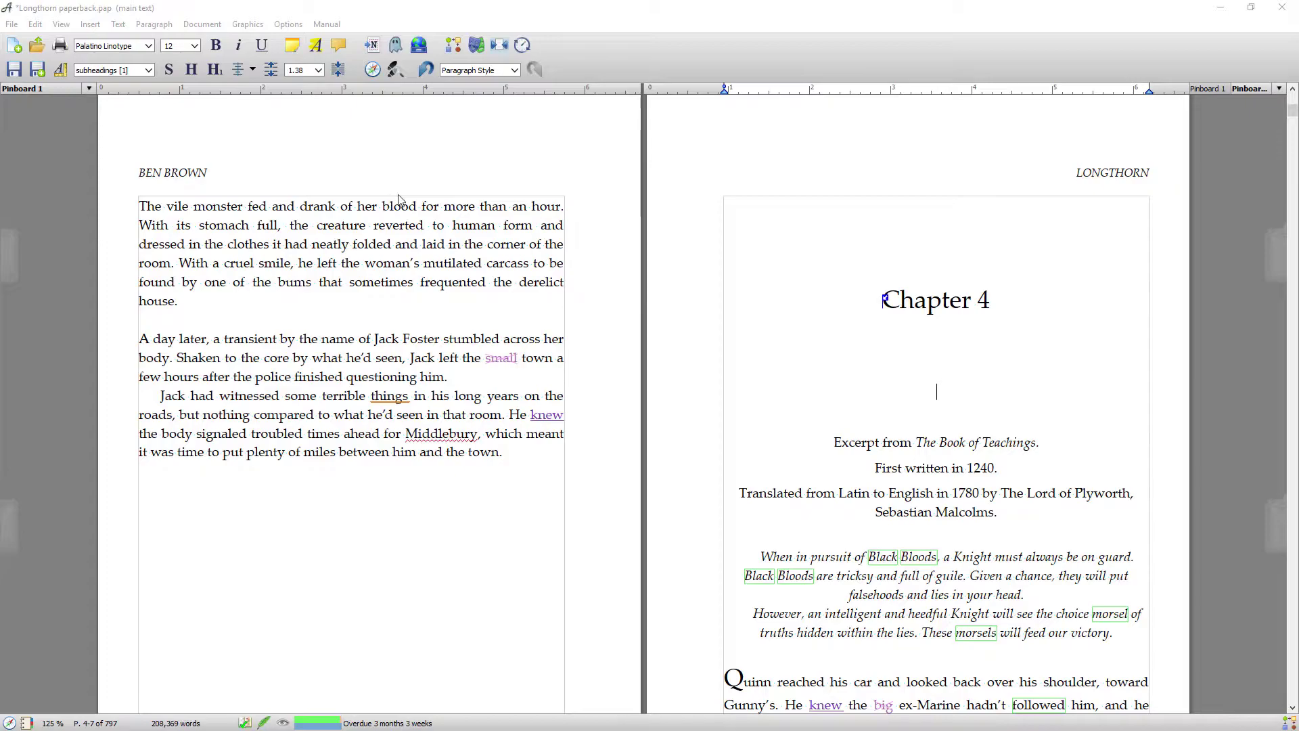
scroll(419, 198, up, 8)
scroll(440, 197, up, 8)
scroll(442, 196, down, 3)
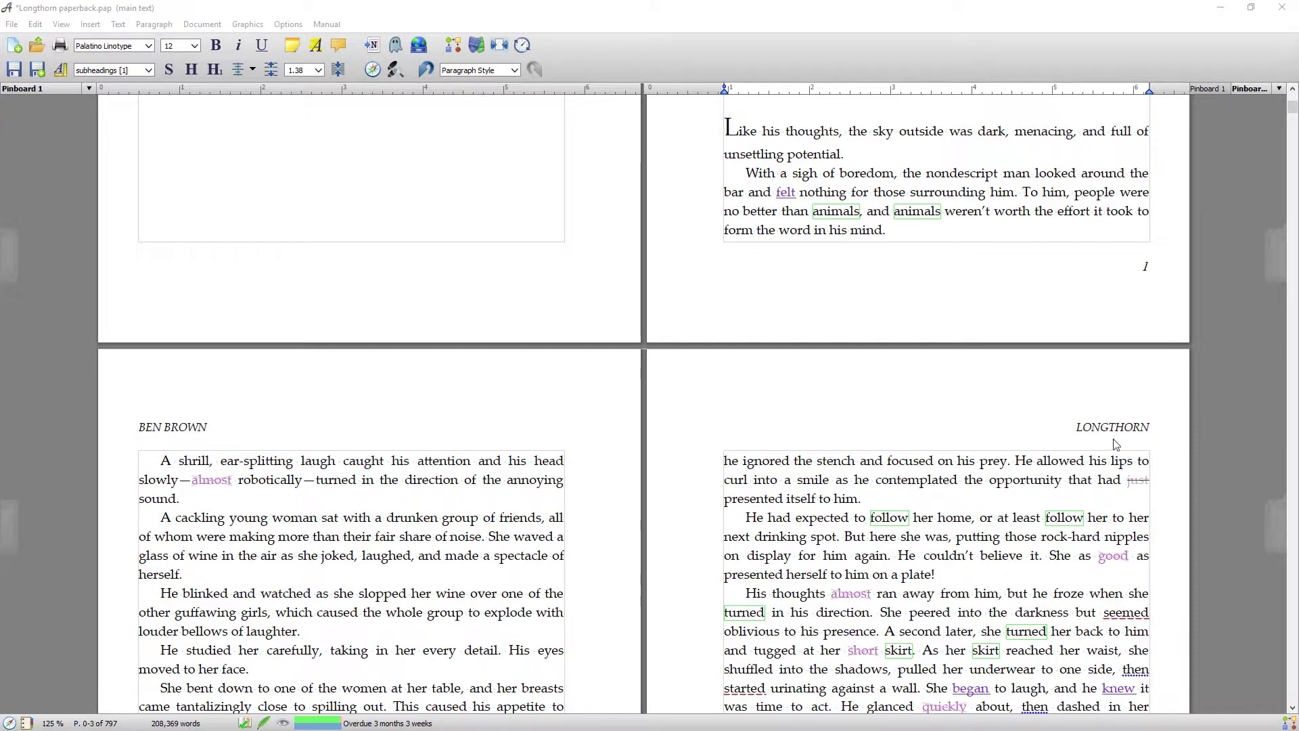
scroll(1116, 444, up, 8)
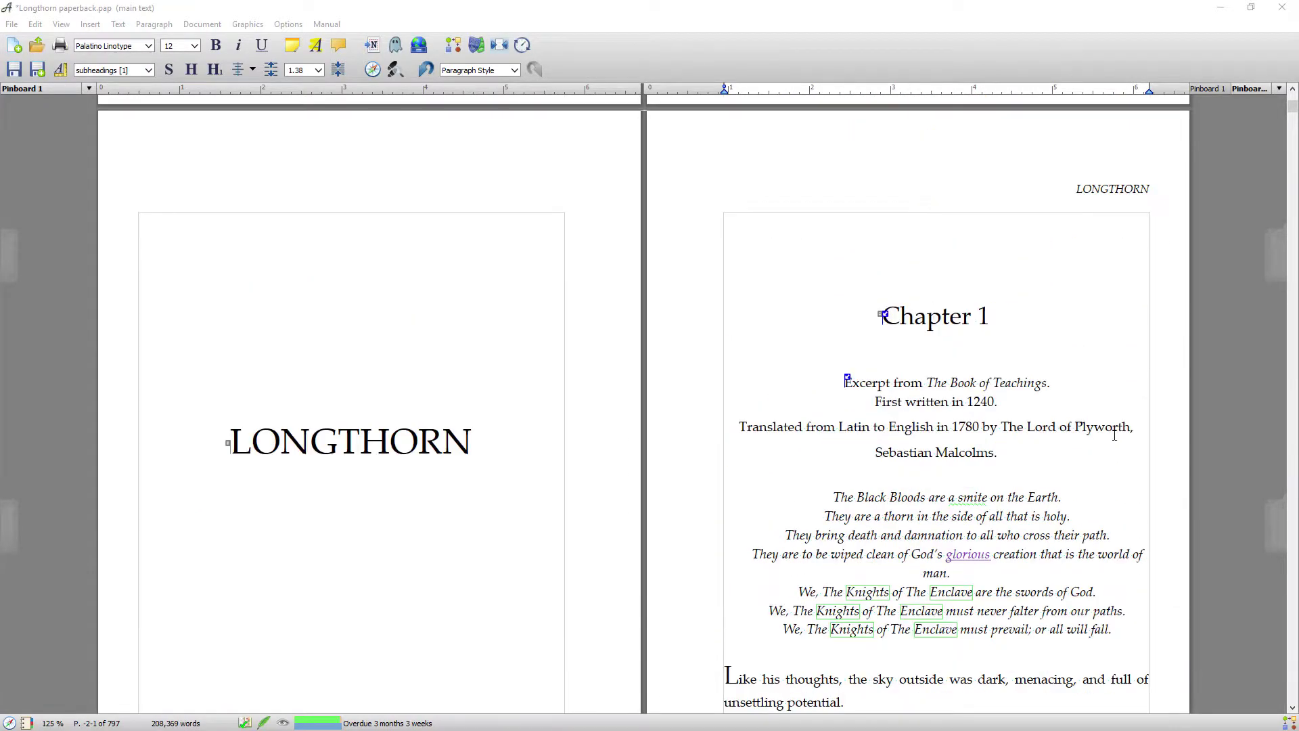
scroll(1114, 435, up, 1)
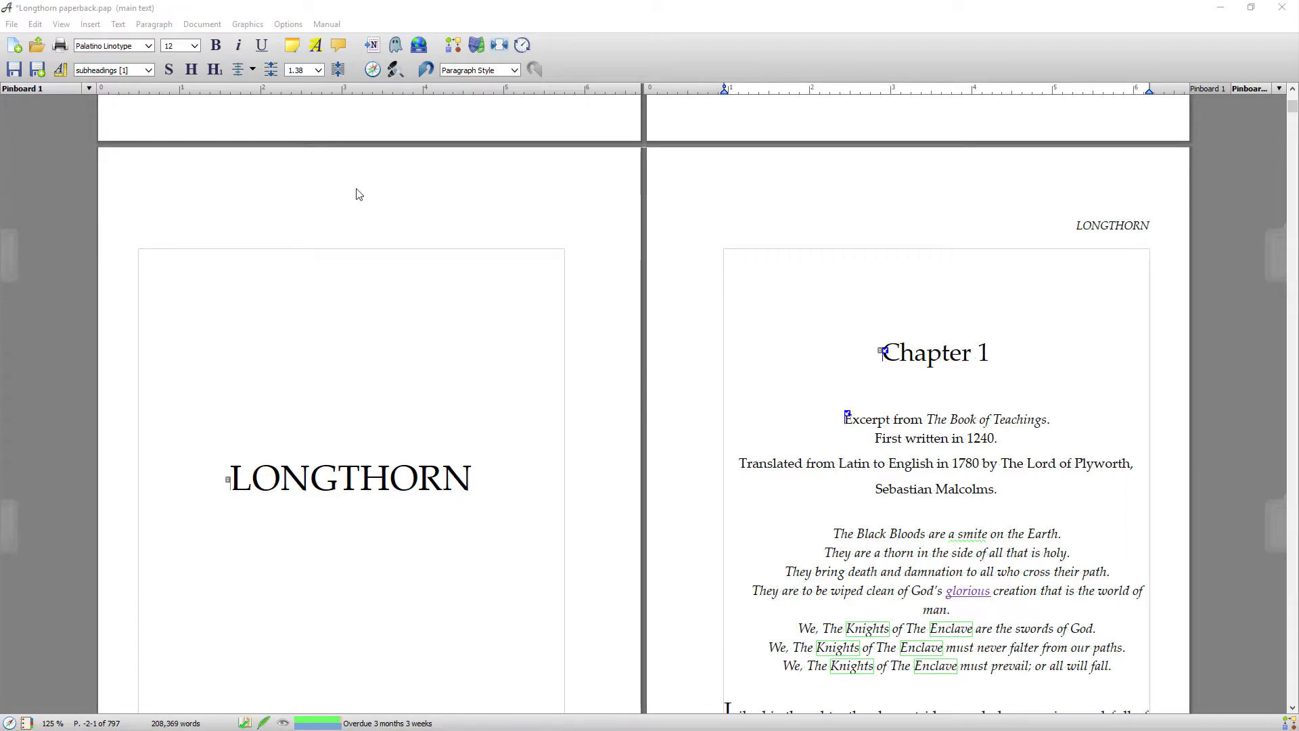
scroll(408, 436, down, 7)
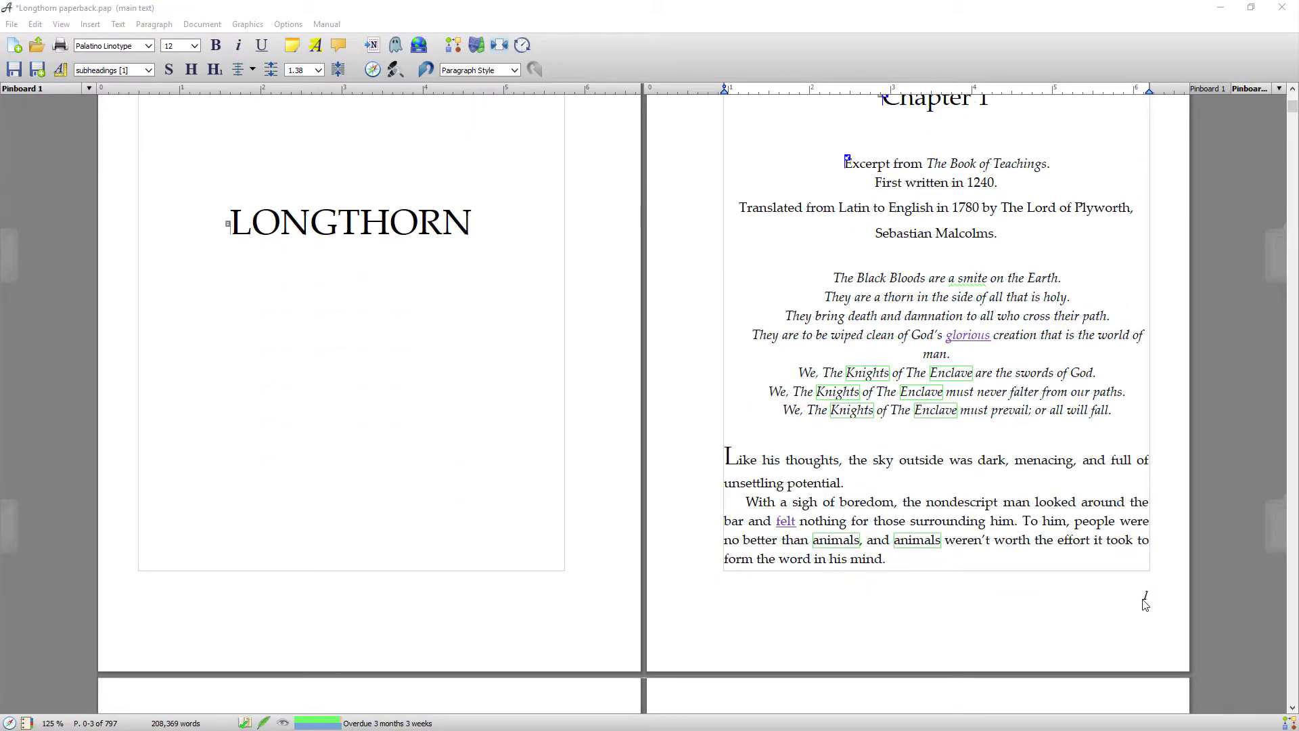
scroll(366, 609, up, 5)
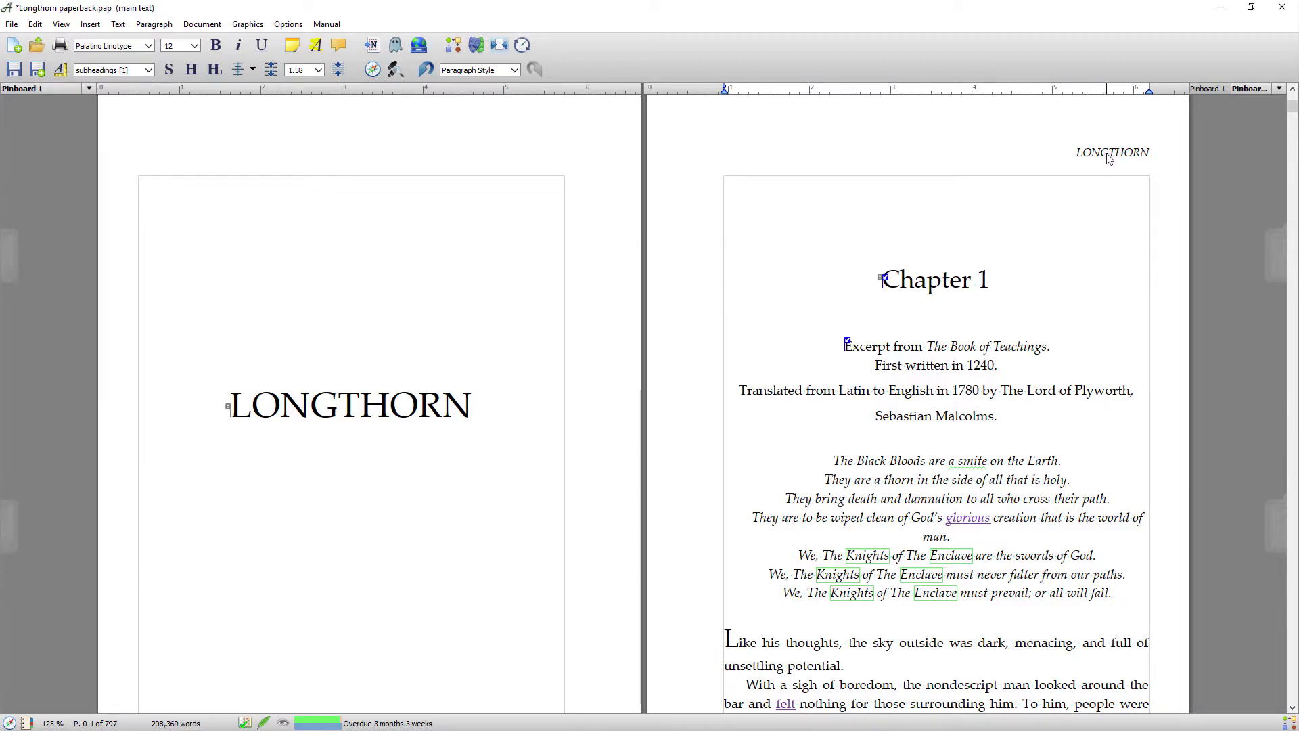
- Colour the author-name header on the left master page grey
key(ctrl+m)
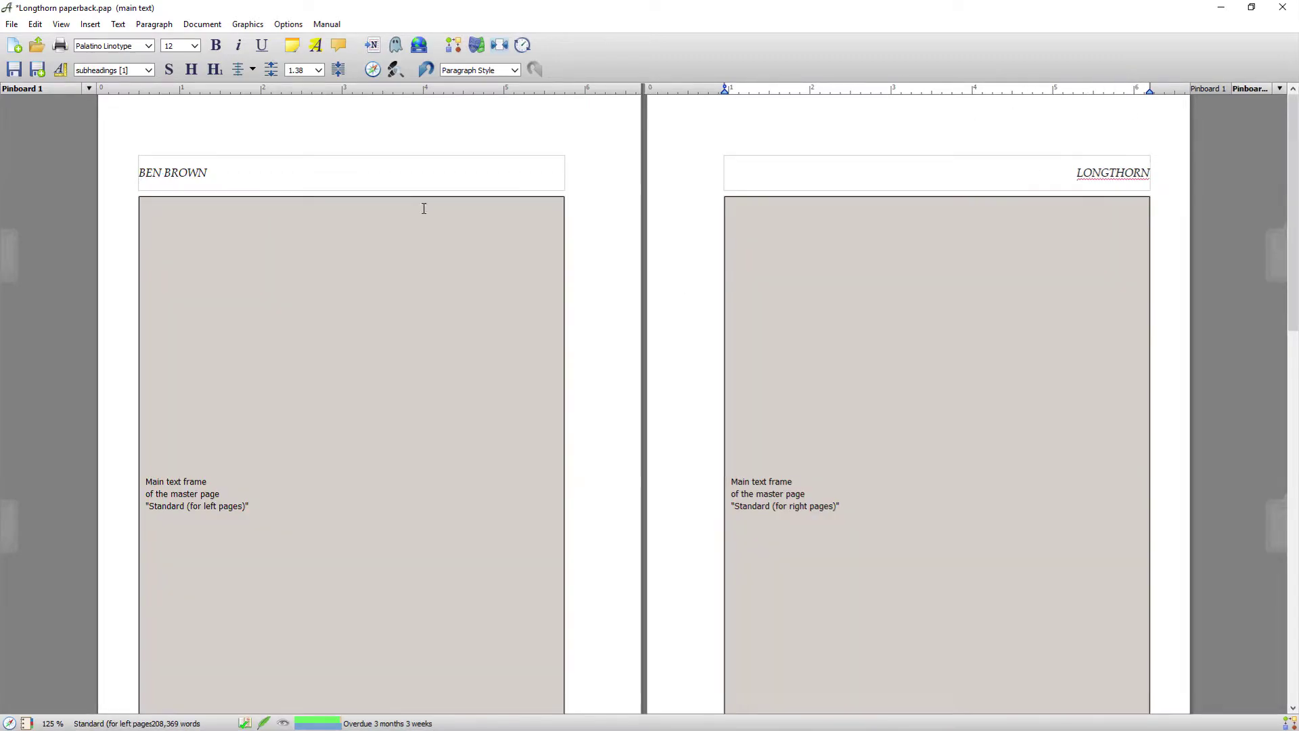
drag(210, 173, 139, 173)
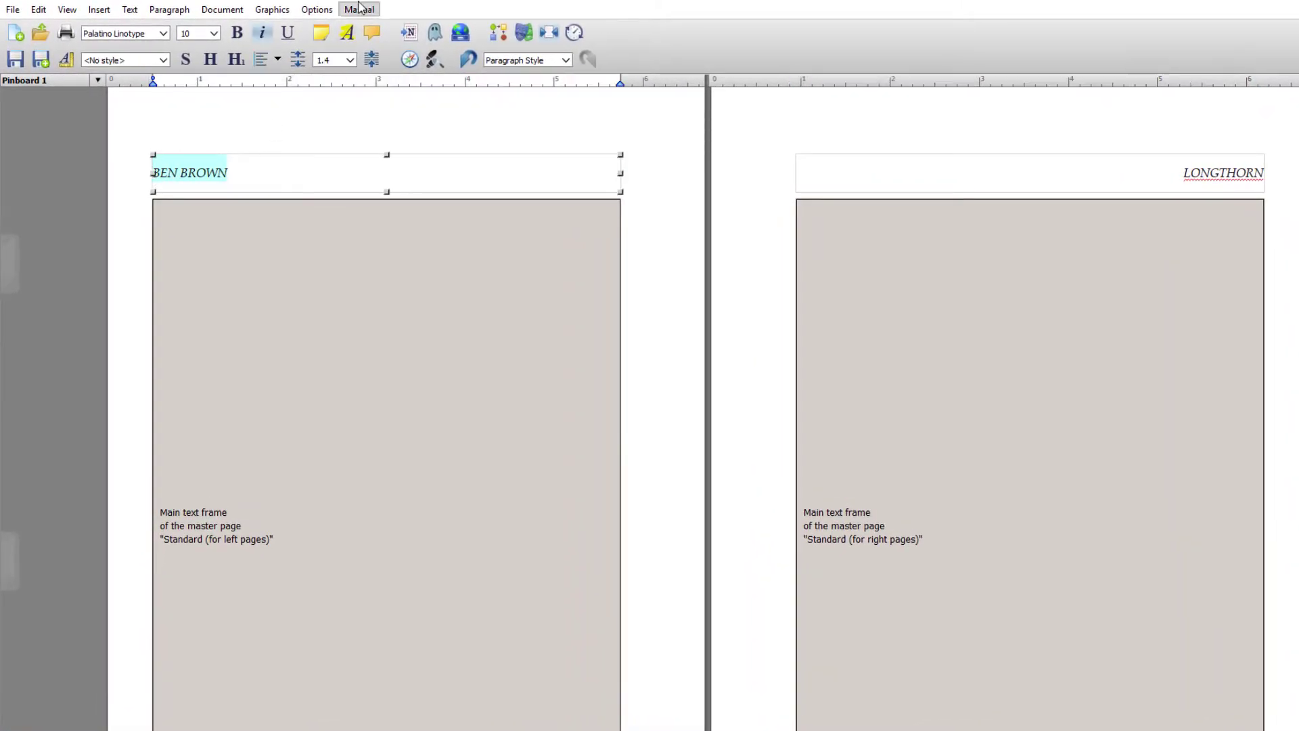
click(129, 9)
click(146, 83)
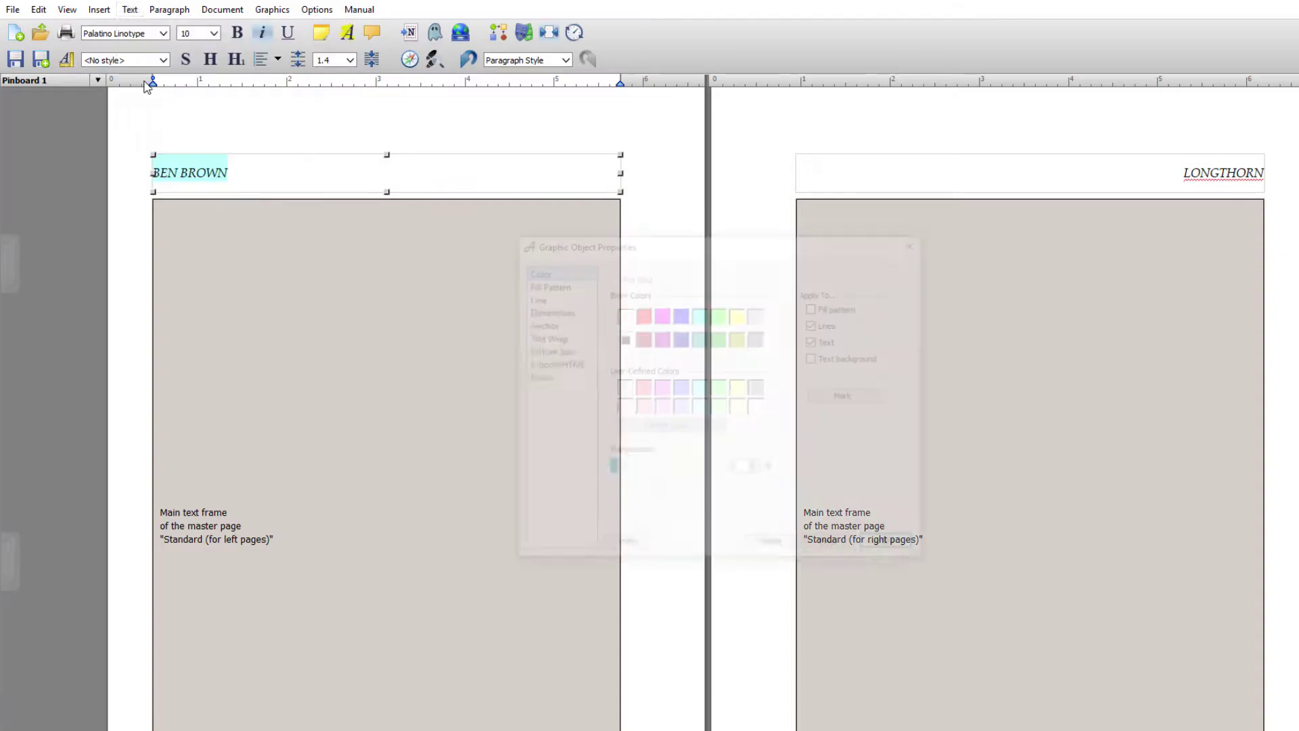
click(758, 390)
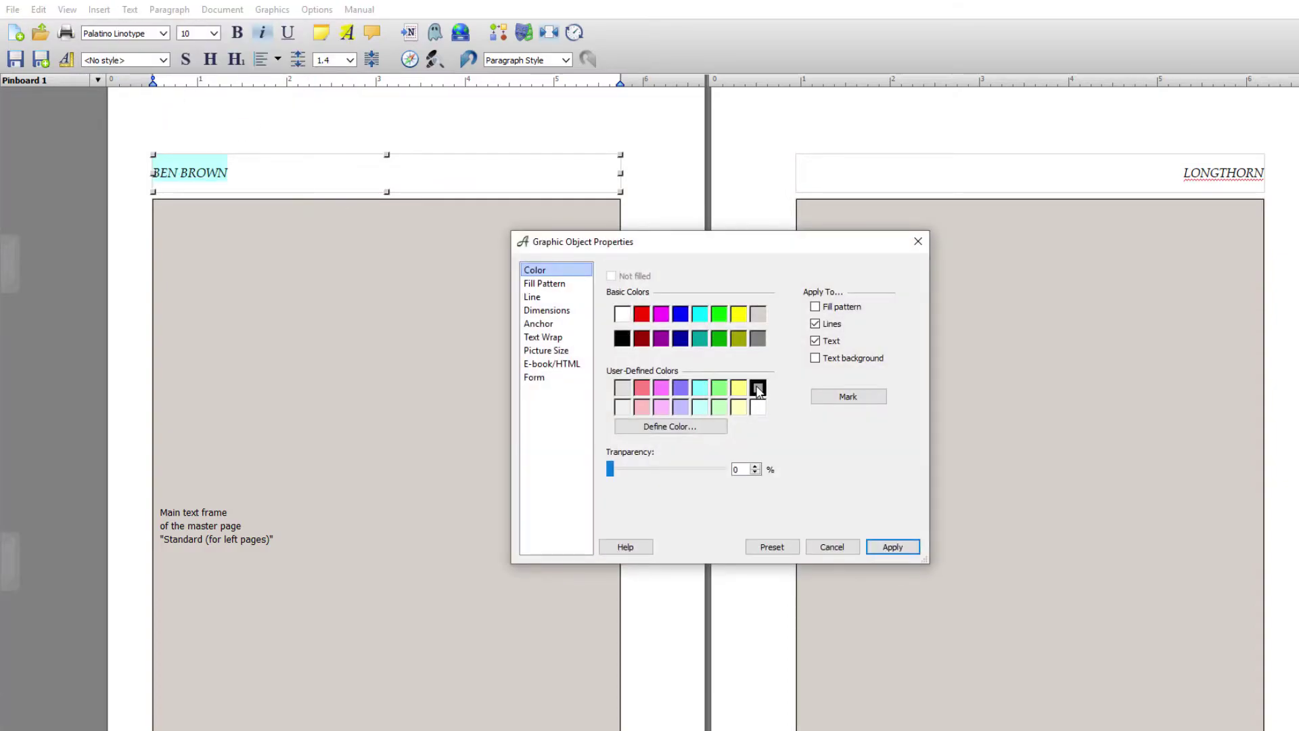
click(892, 549)
click(833, 549)
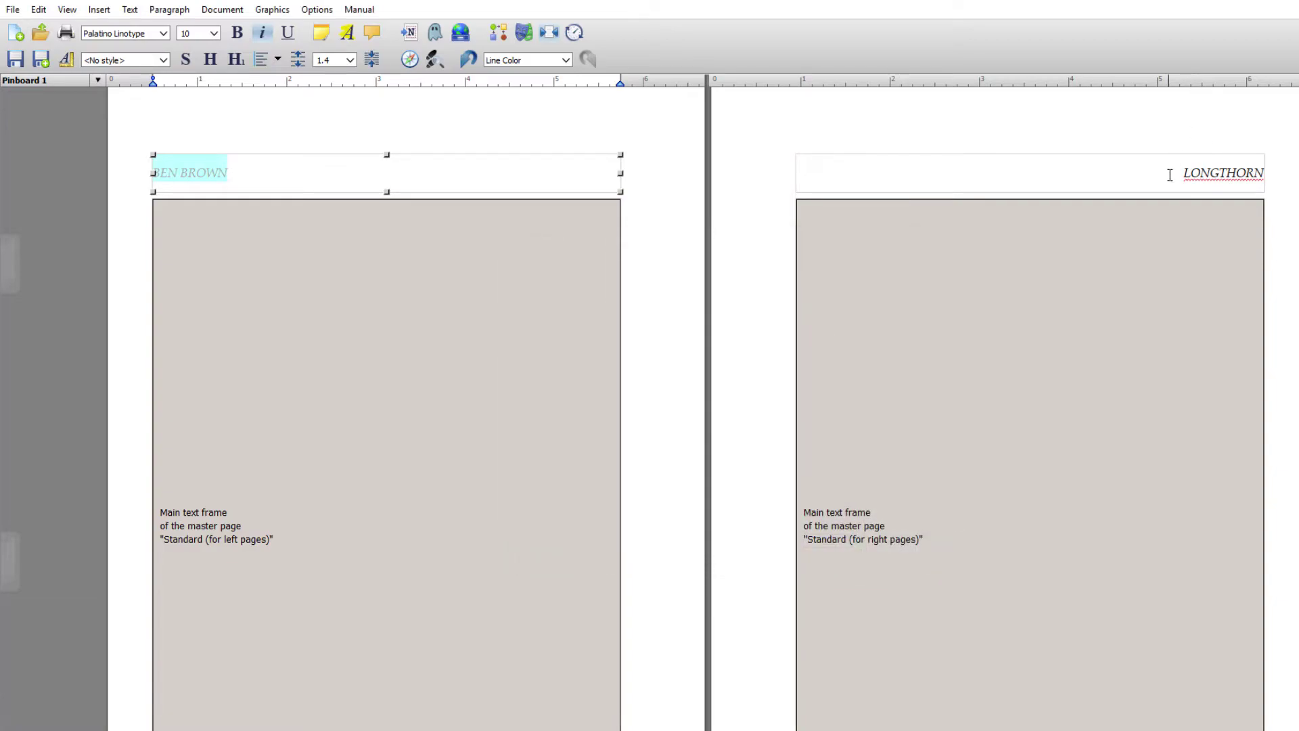
- Colour the LONGTHORN header on the right master page grey
drag(1170, 175, 1261, 174)
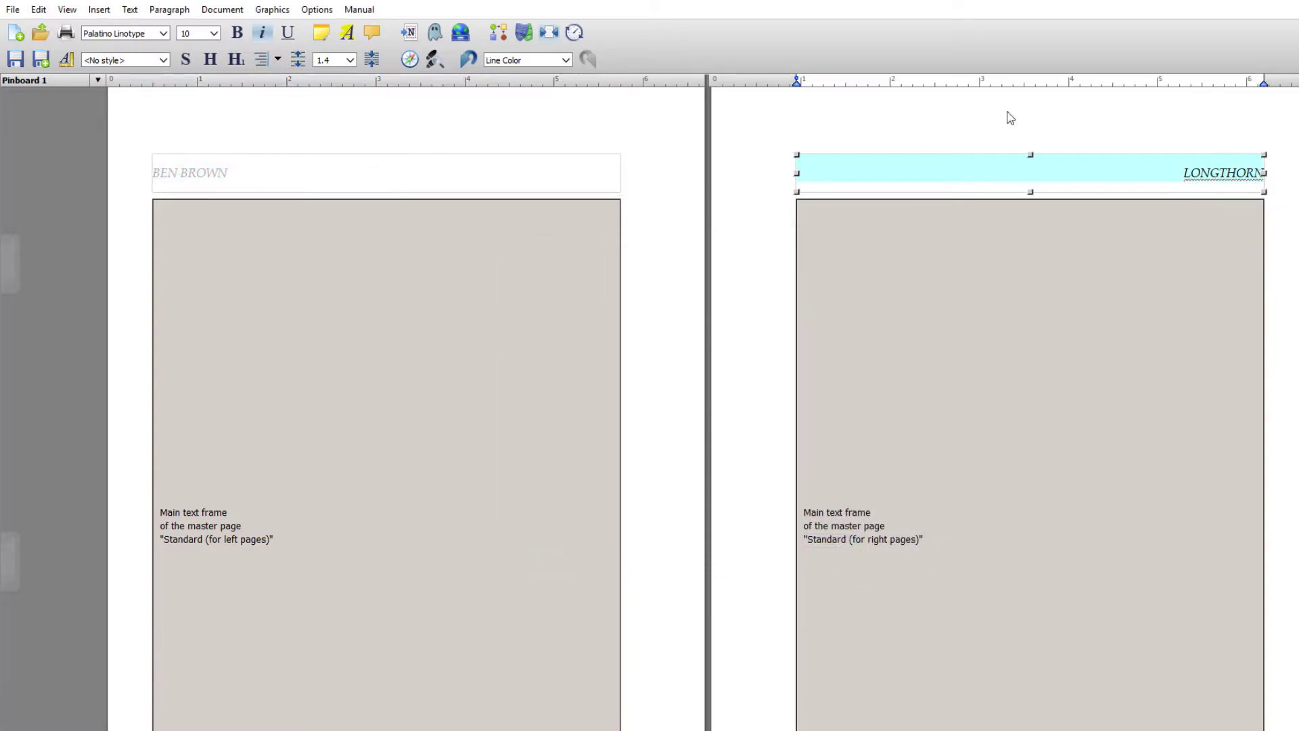
click(134, 12)
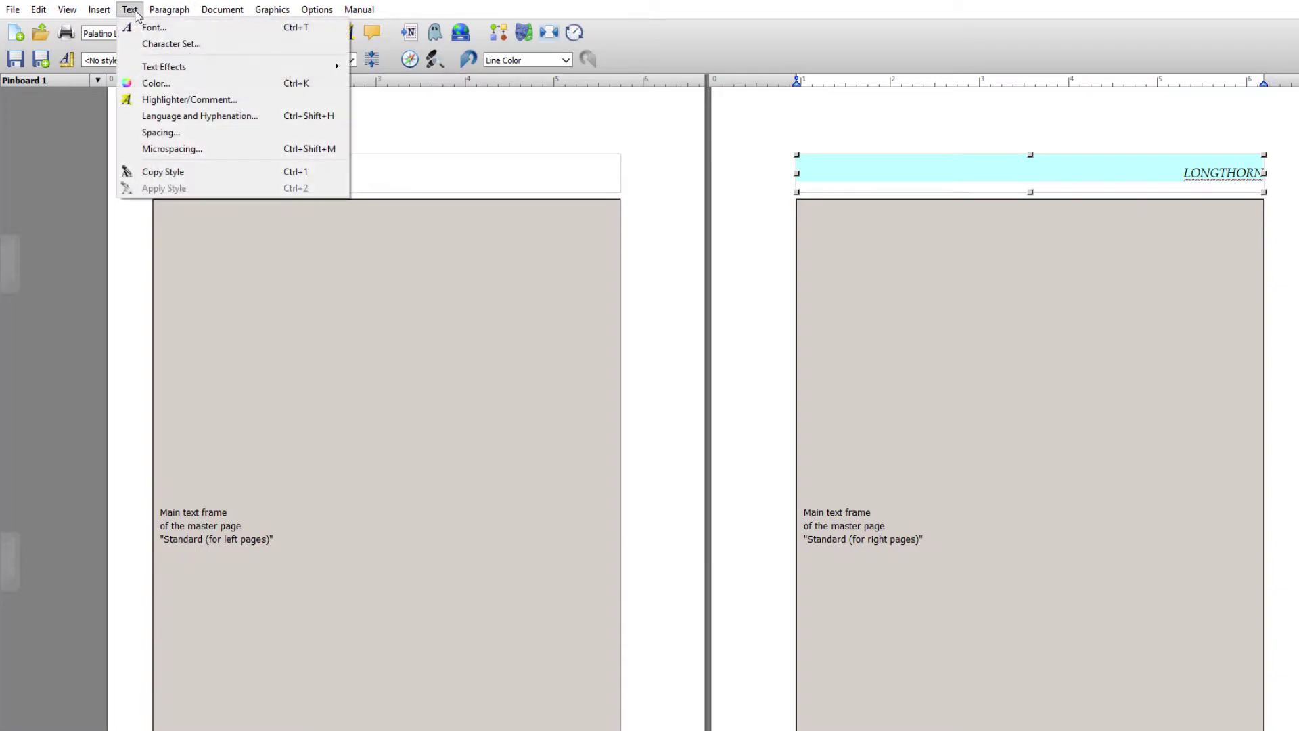
click(155, 84)
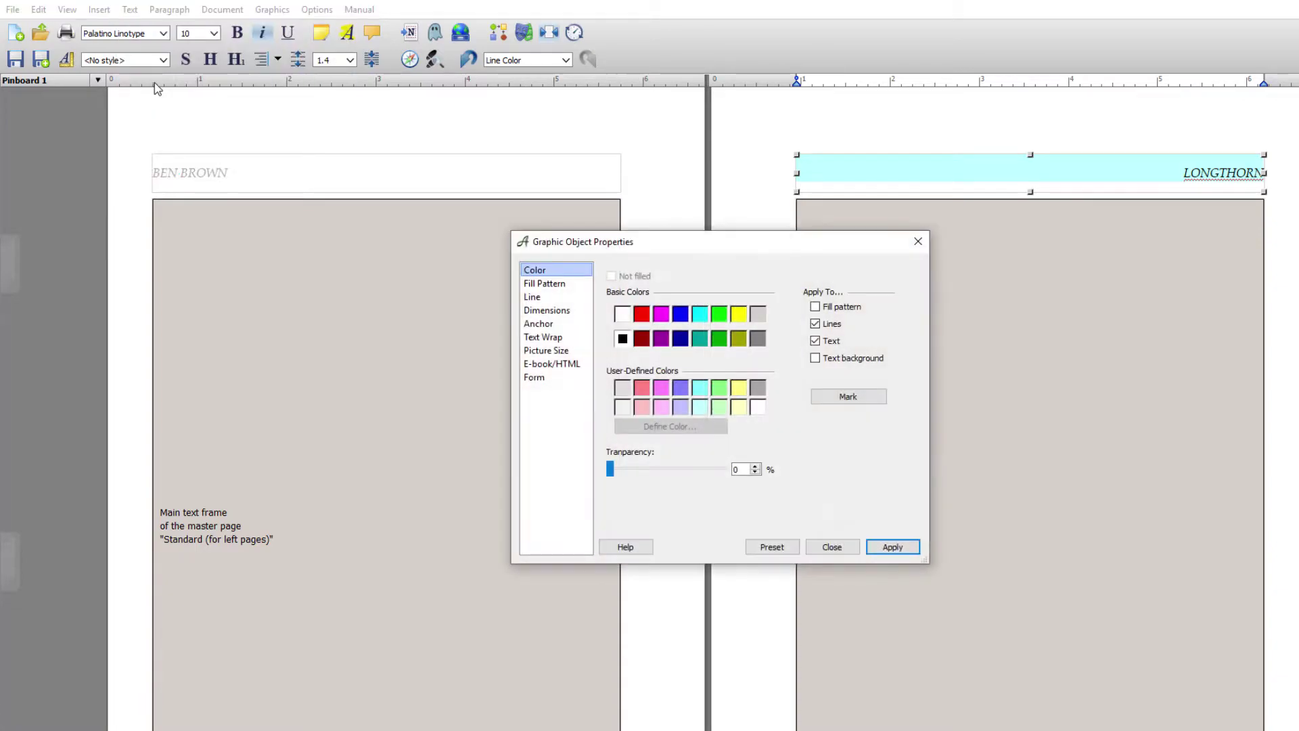
click(758, 388)
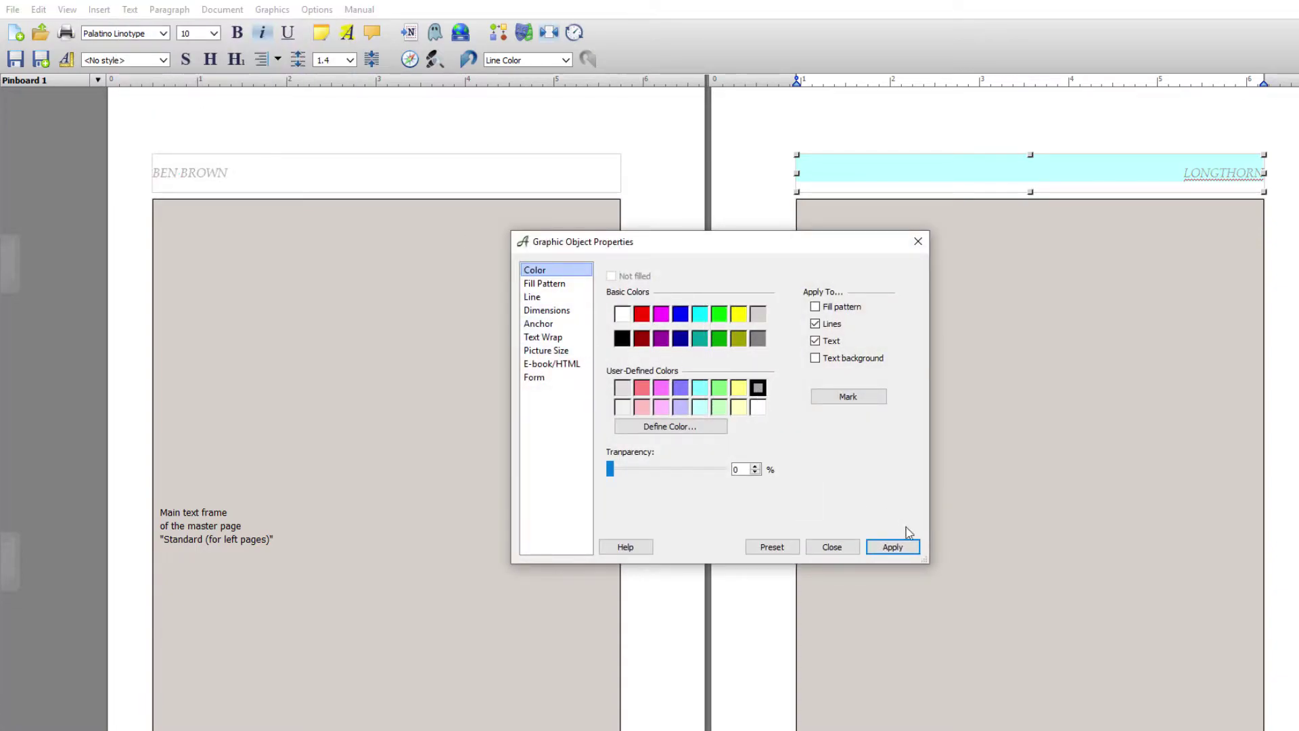
click(893, 547)
click(851, 551)
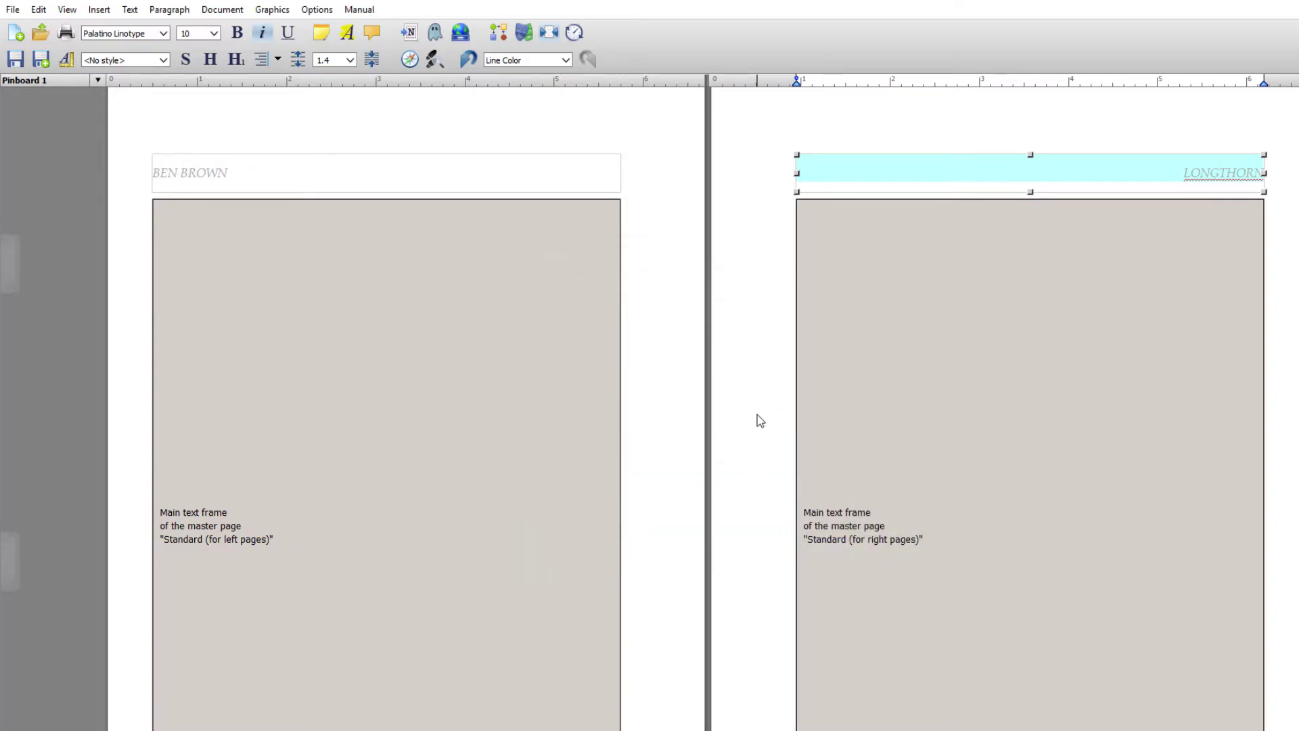
right_click(858, 387)
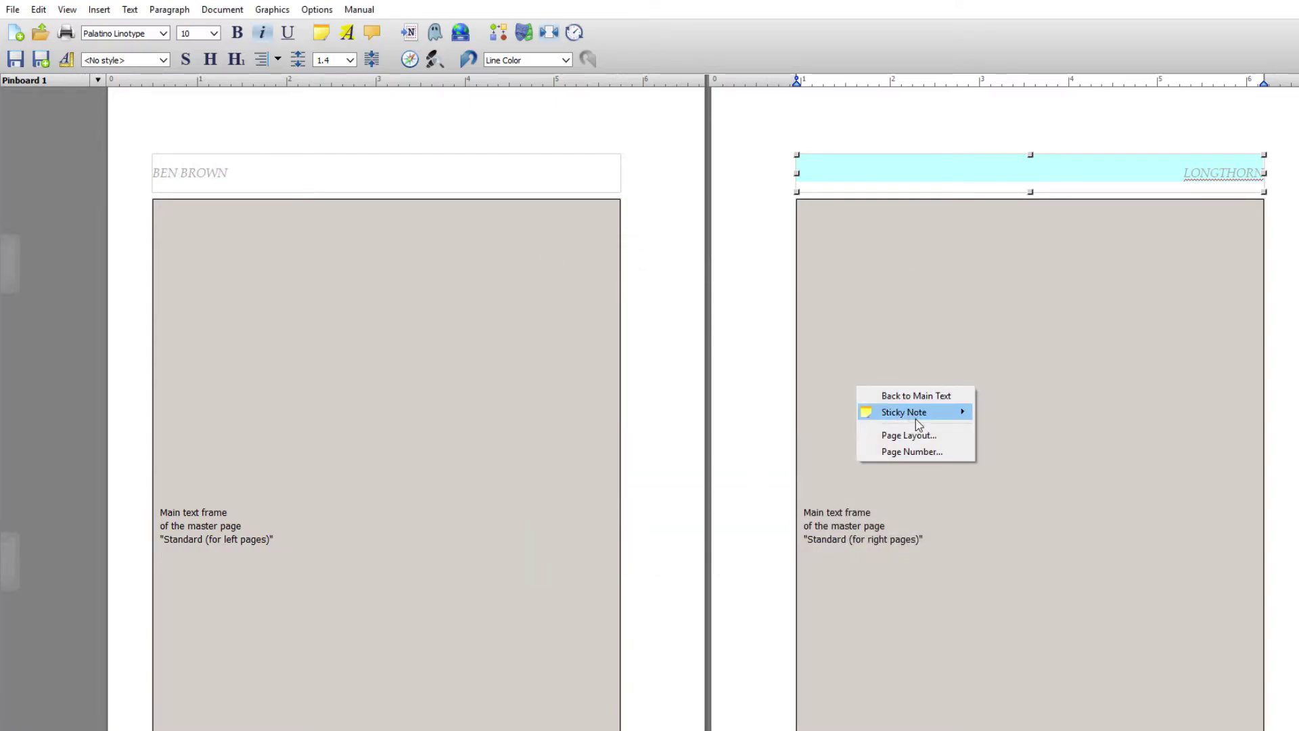
- Return to the main text and check the grey running headers on pages 6 and 7
click(915, 395)
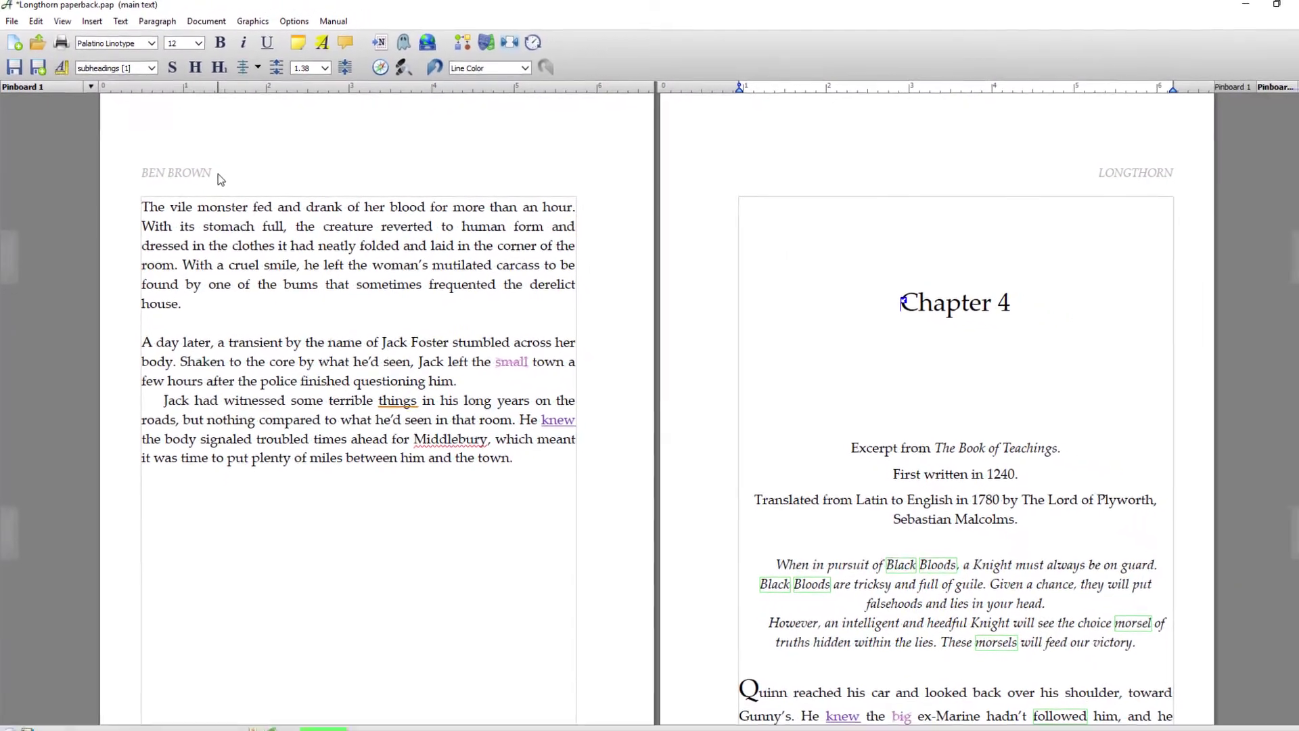
scroll(582, 187, down, 5)
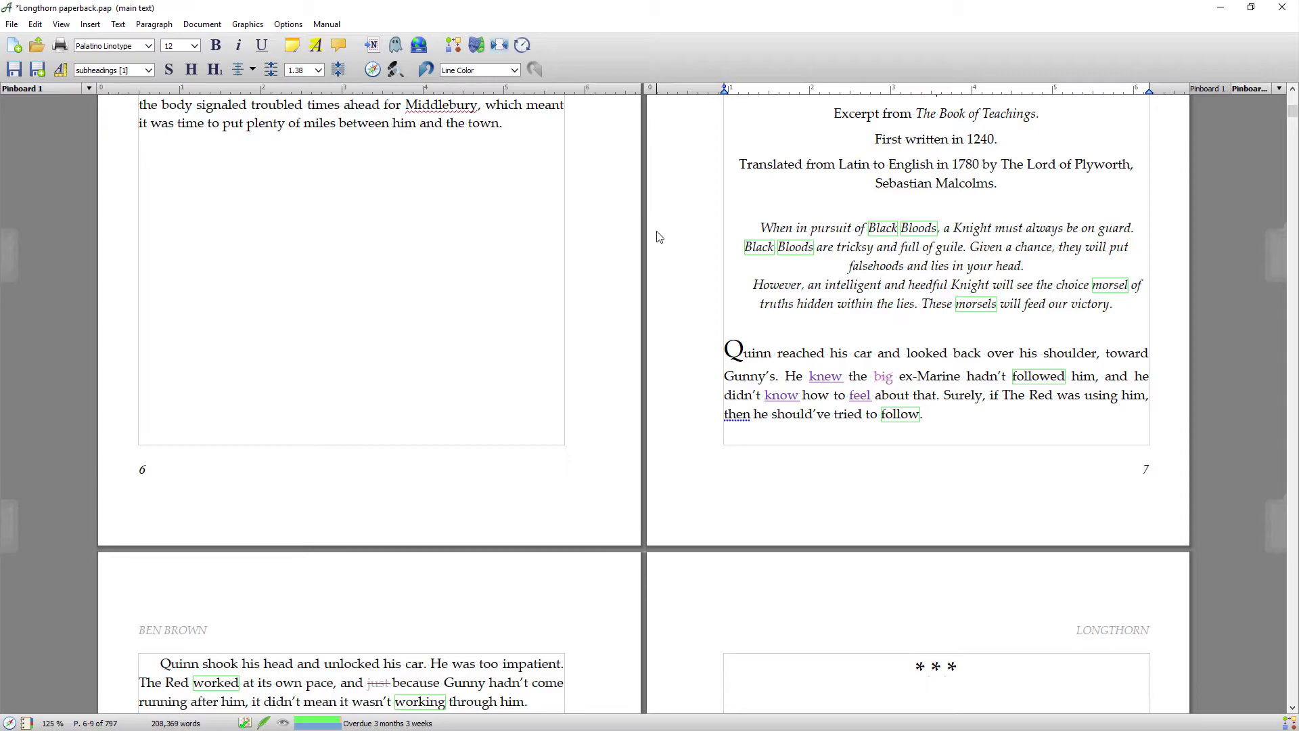
scroll(662, 229, up, 4)
scroll(662, 229, down, 3)
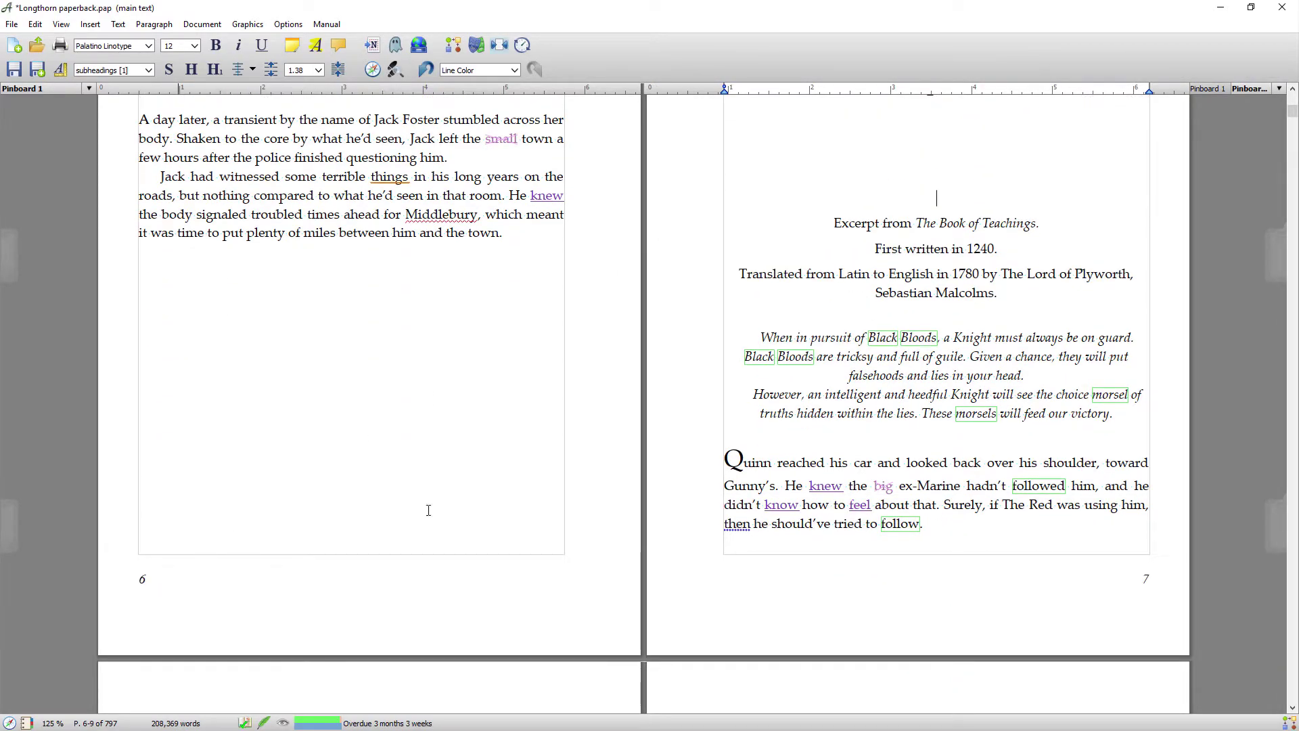
- On the master pages, colour the left footer's page number grey
double_click(652, 351)
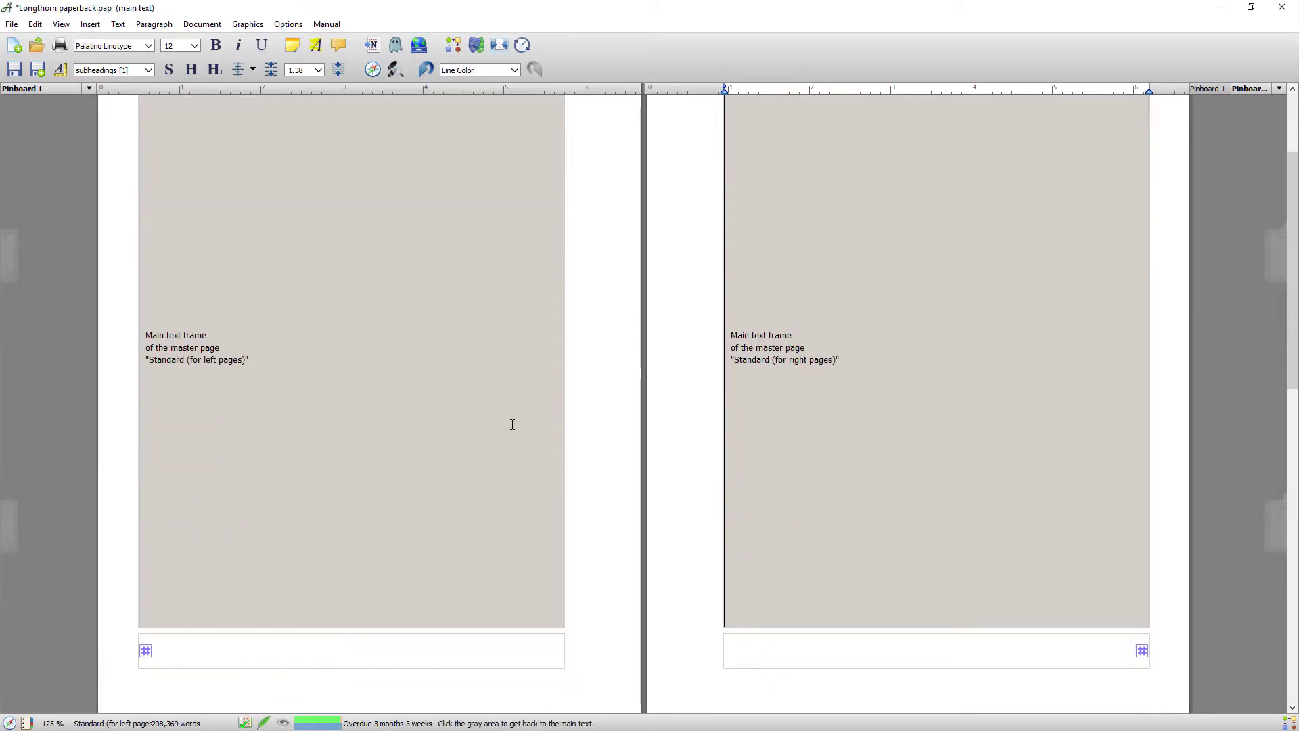
scroll(512, 424, down, 1)
click(146, 577)
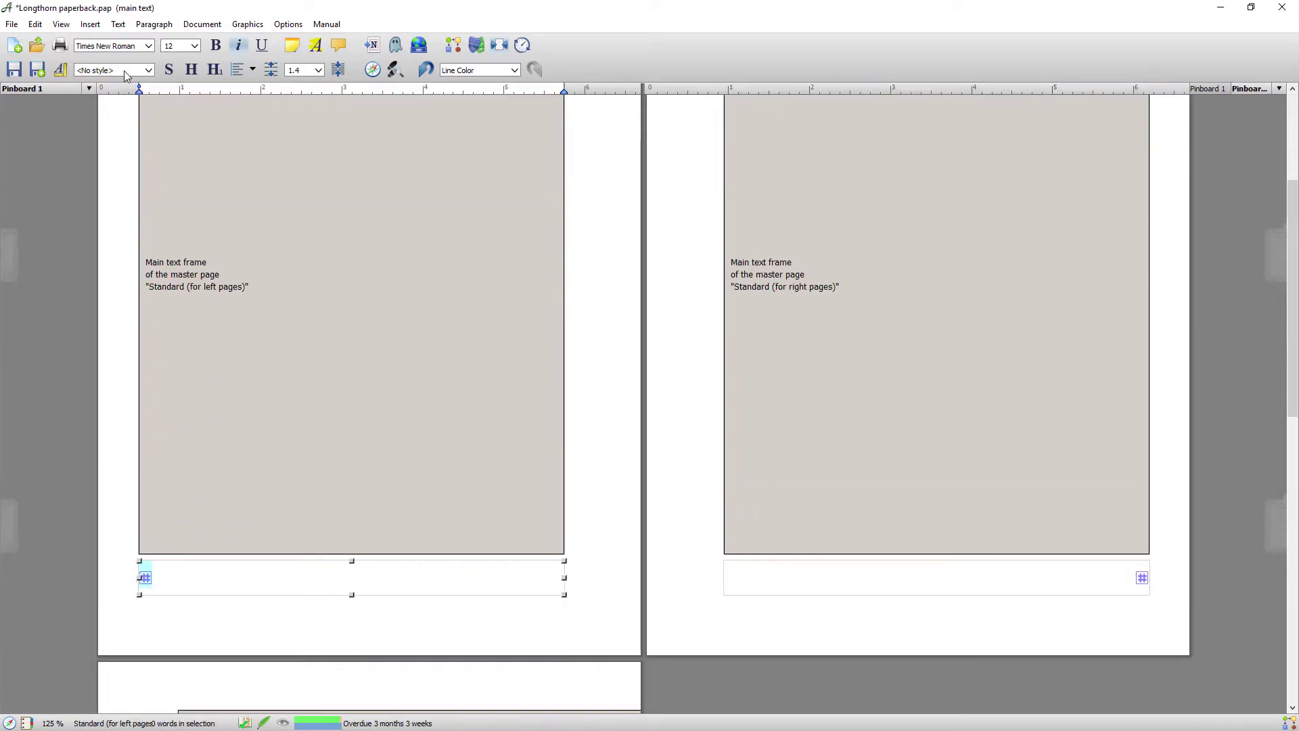
click(118, 25)
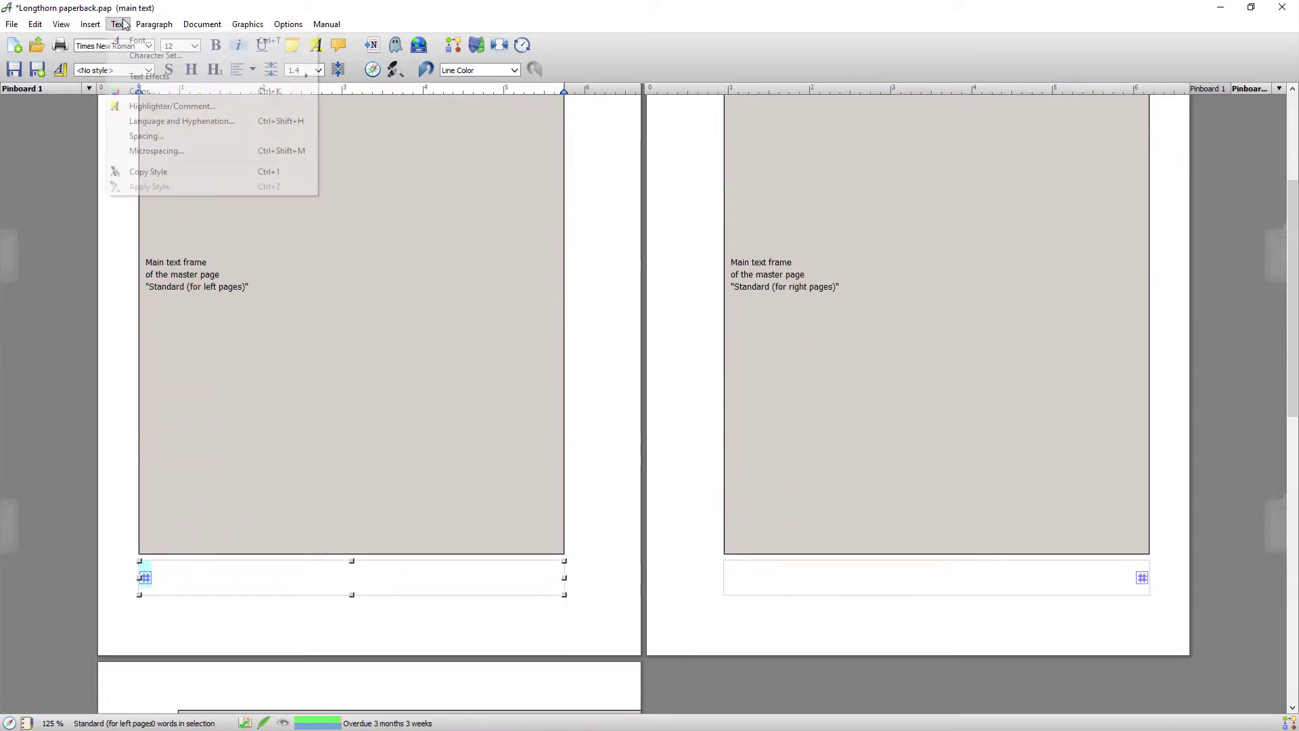
click(152, 92)
click(691, 367)
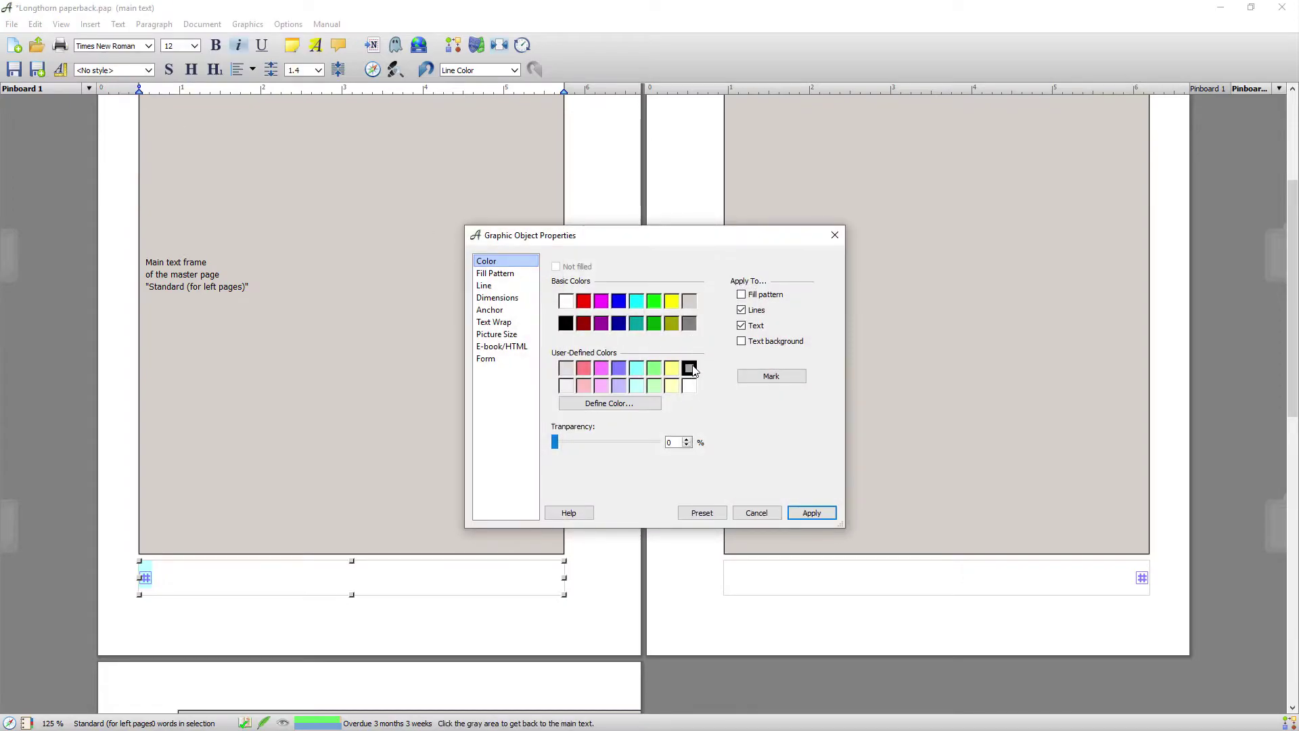
click(812, 513)
click(758, 513)
- Colour the right footer's page number grey and go back to the main text
click(1111, 582)
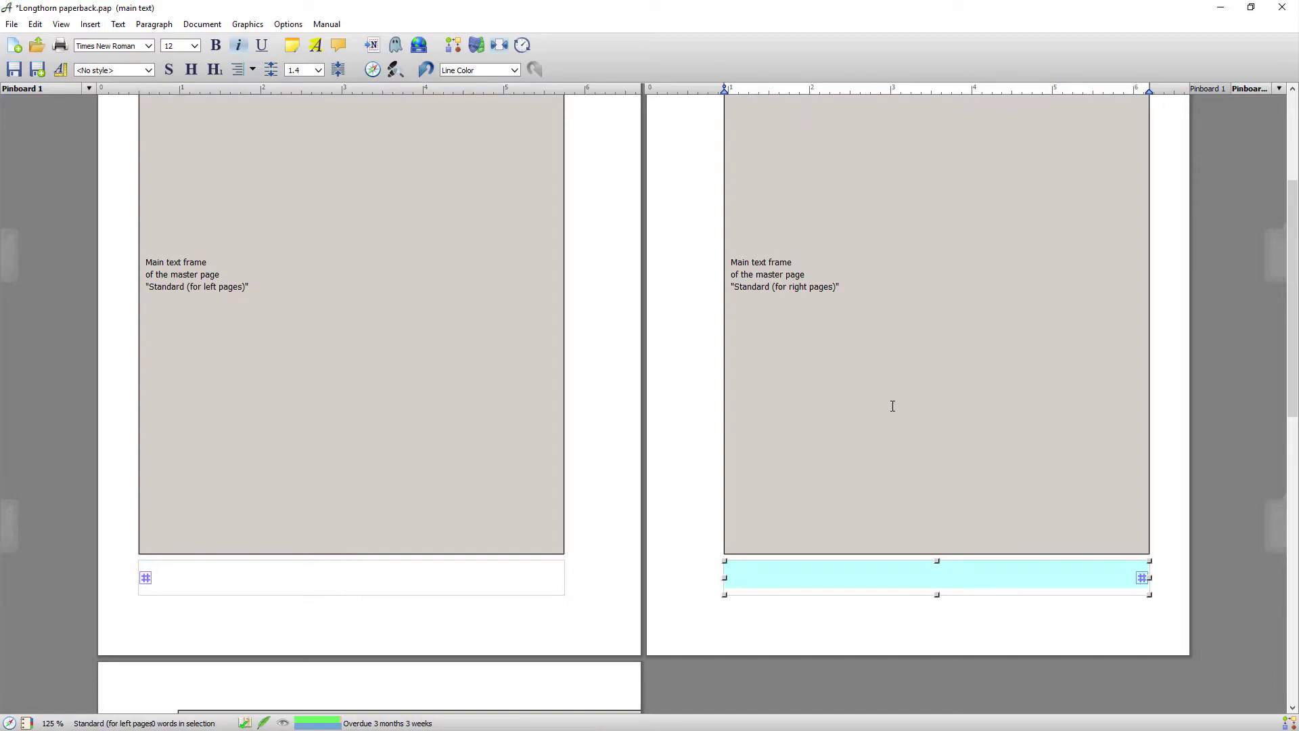
click(148, 26)
mouse_move(131, 27)
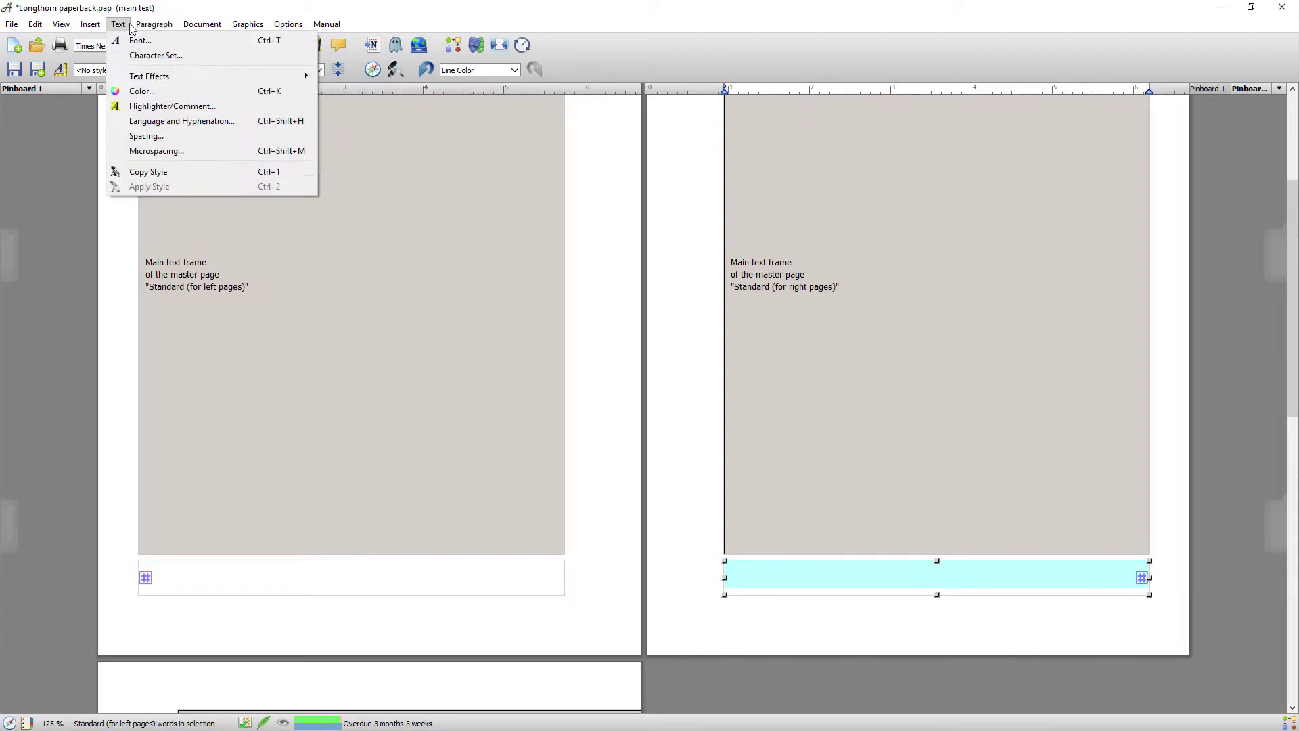
click(138, 90)
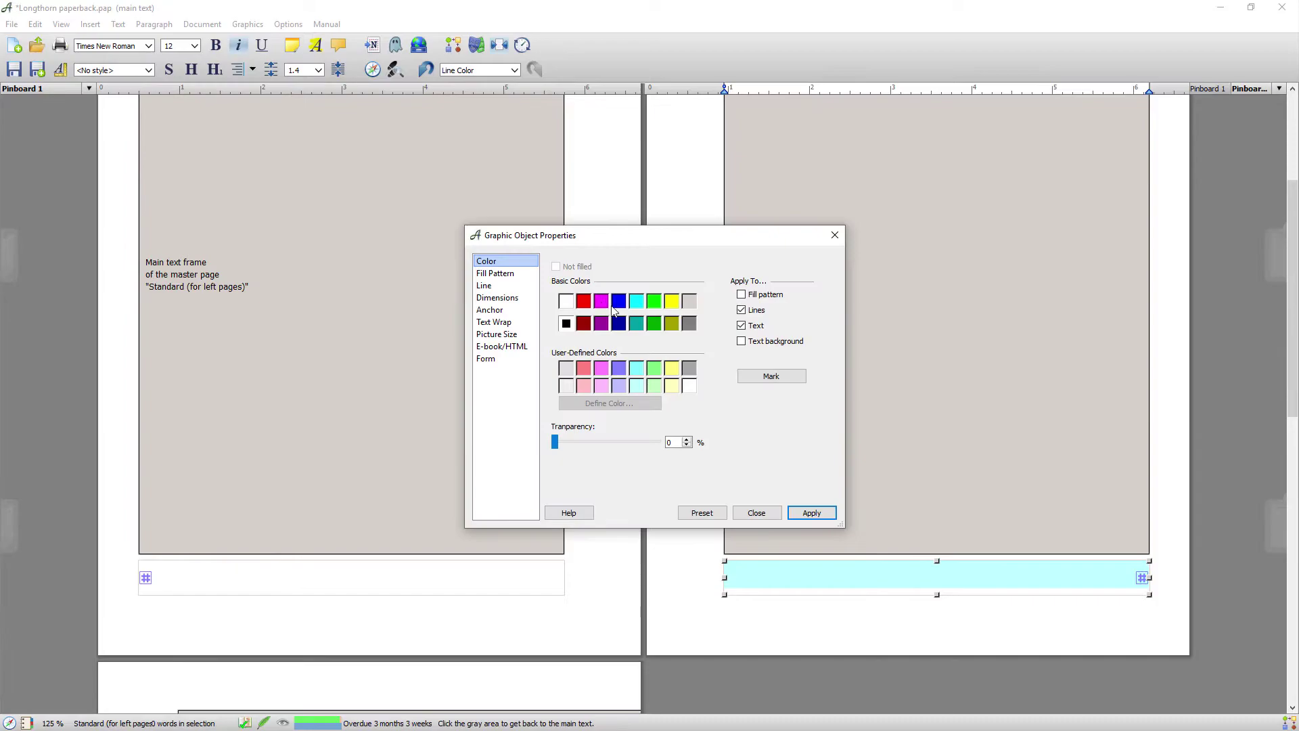
click(689, 368)
click(811, 513)
click(756, 513)
right_click(787, 403)
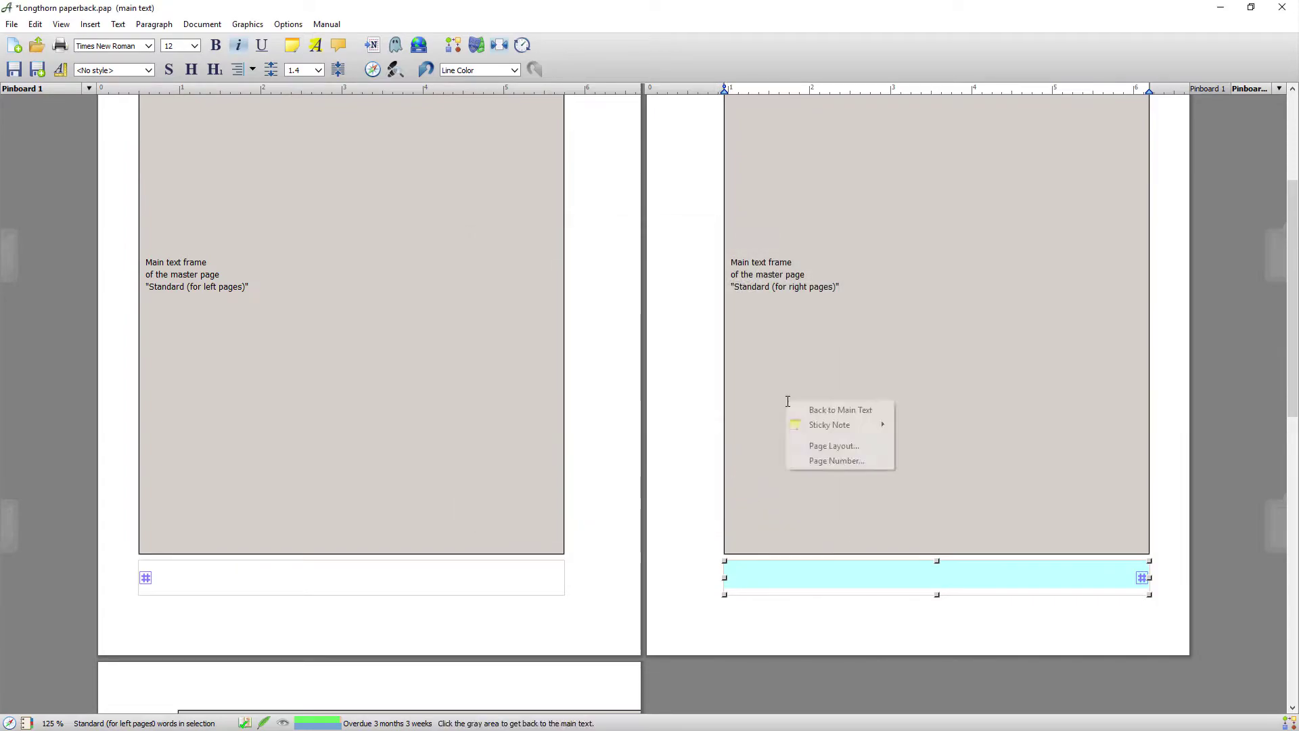
click(825, 411)
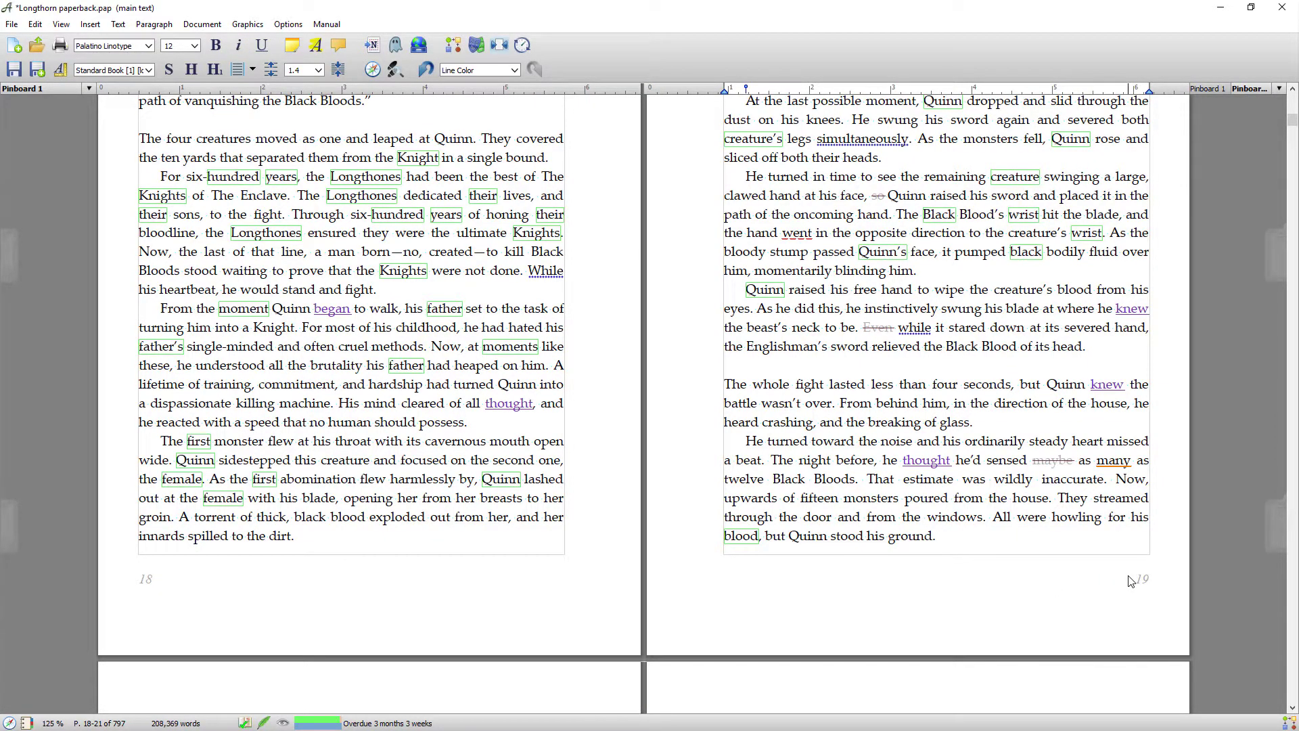
- Check the grey author-name and LONGTHORN running headers, then save the Longthorn paperback
scroll(1118, 253, up, 4)
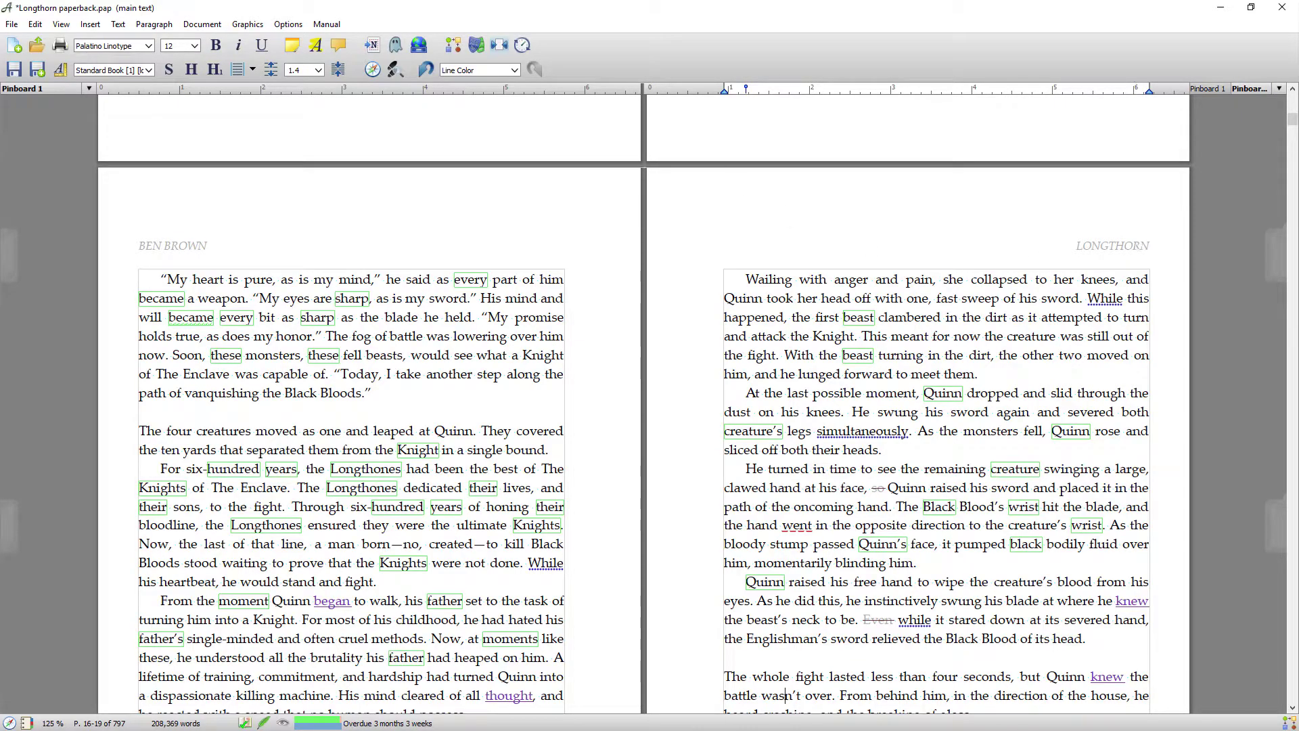
click(23, 72)
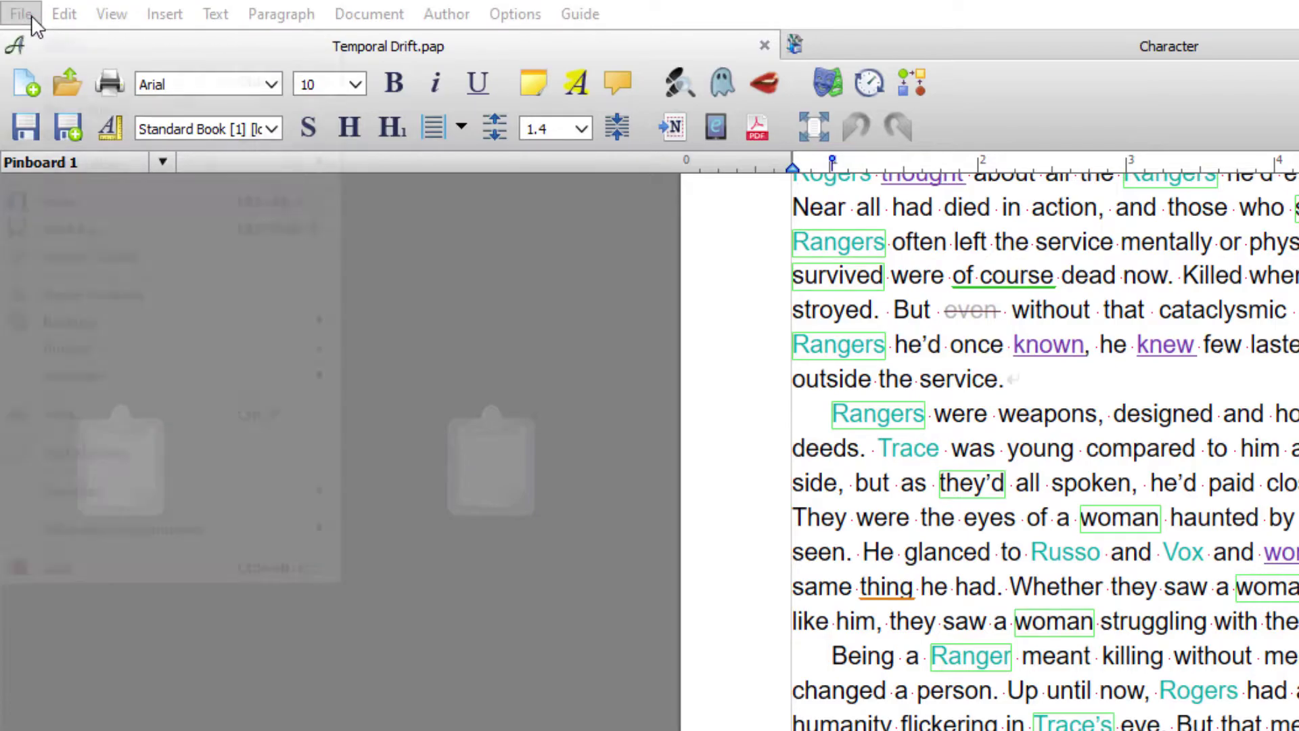
click(31, 23)
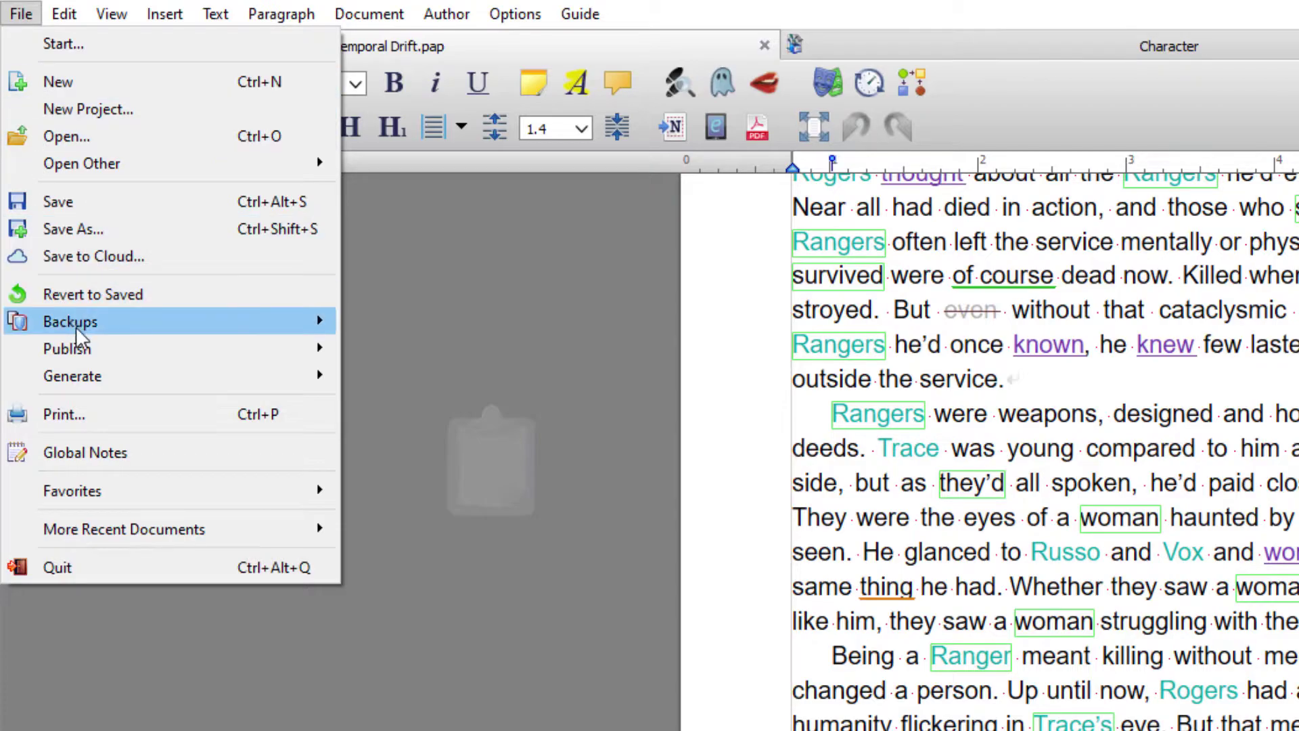
mouse_move(81, 355)
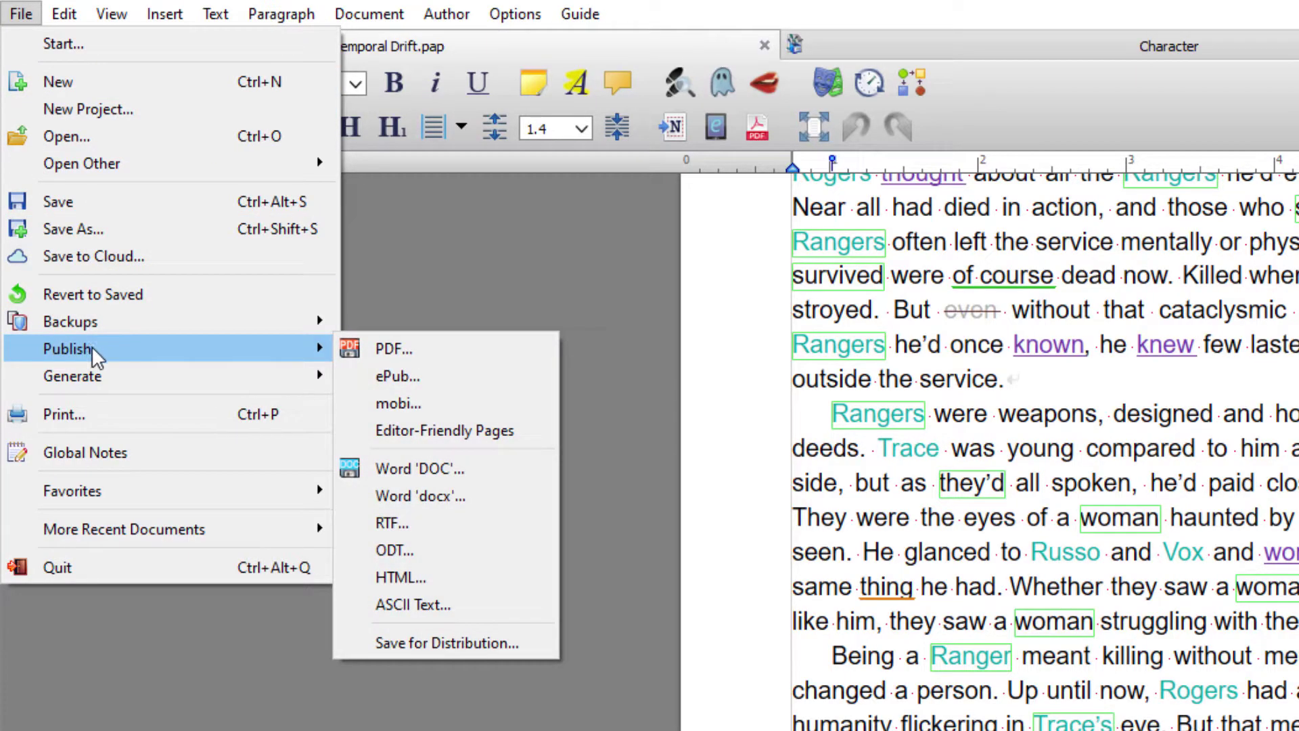
key(Escape)
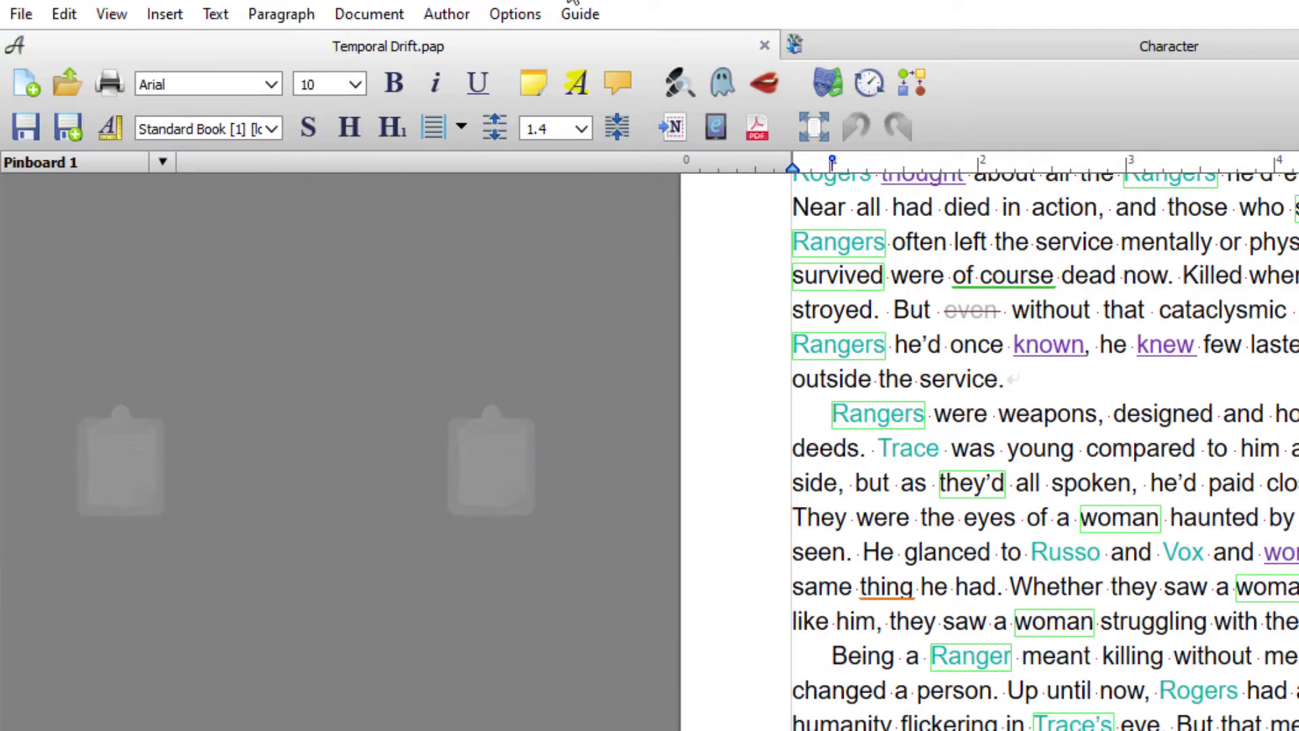
click(447, 15)
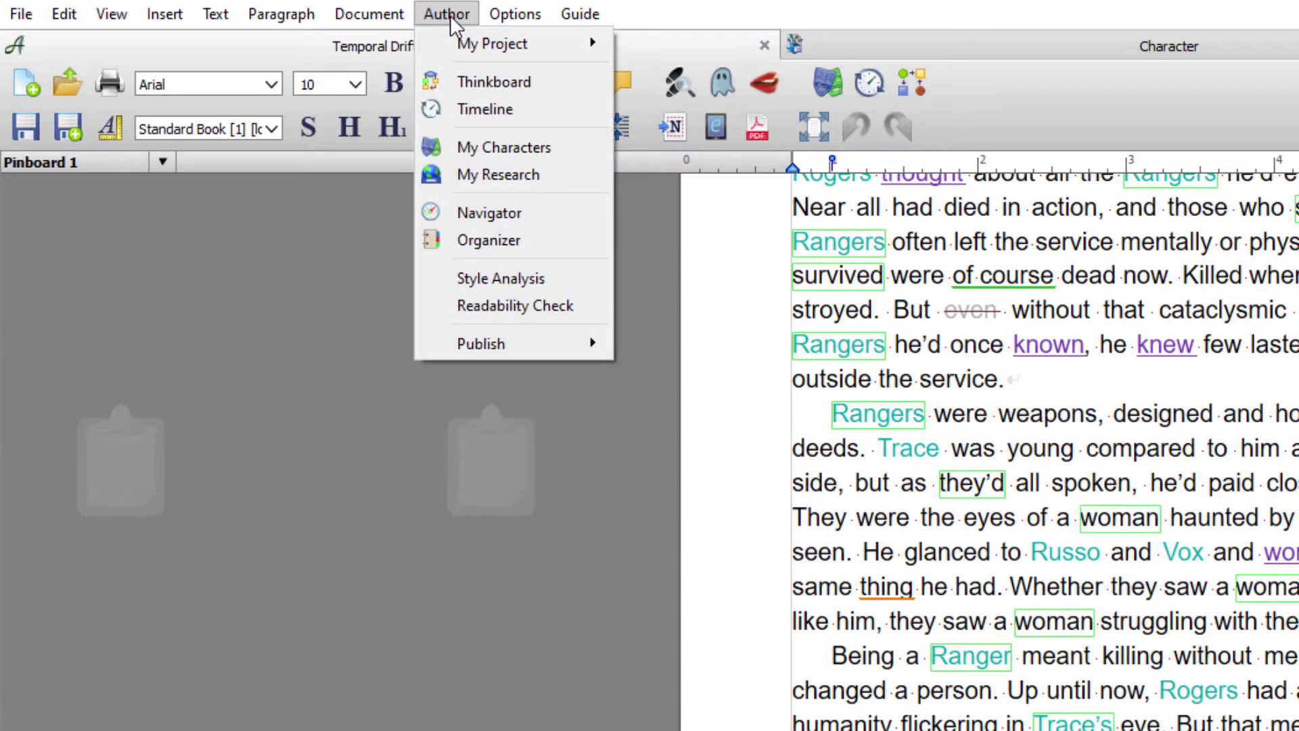
mouse_move(516, 345)
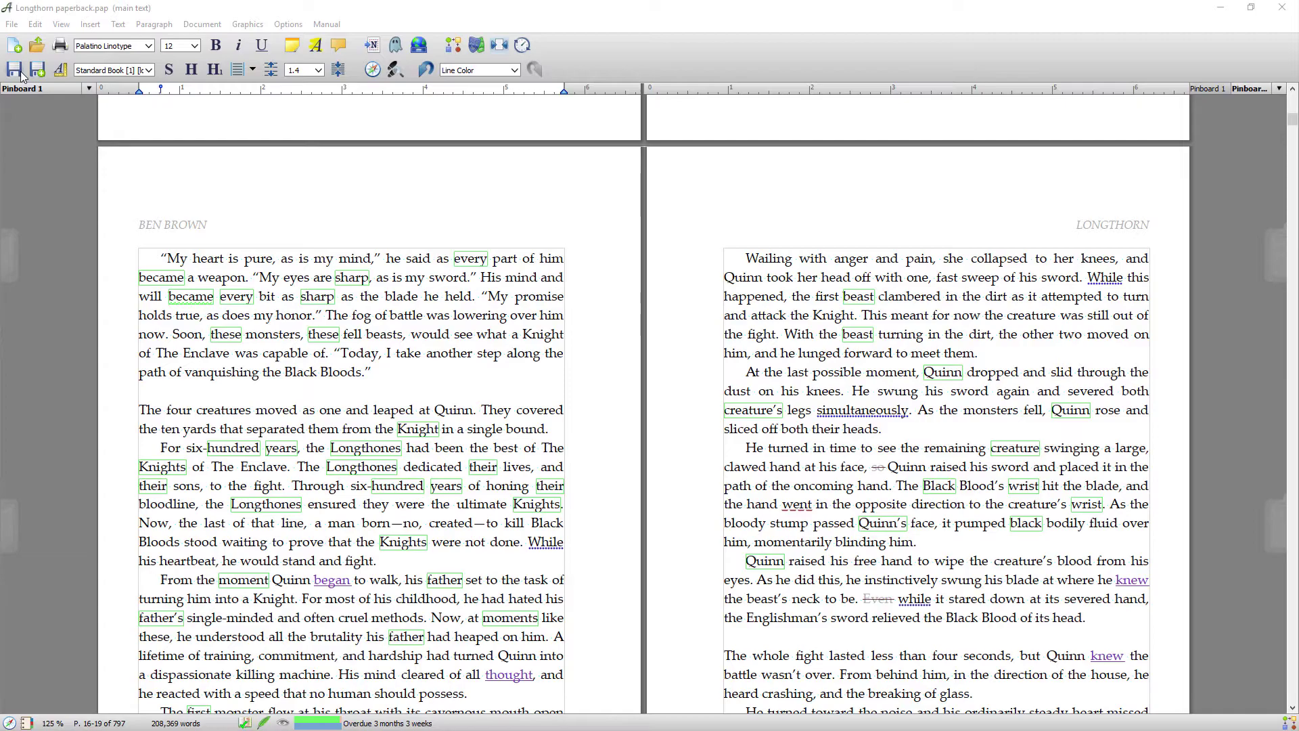
click(20, 74)
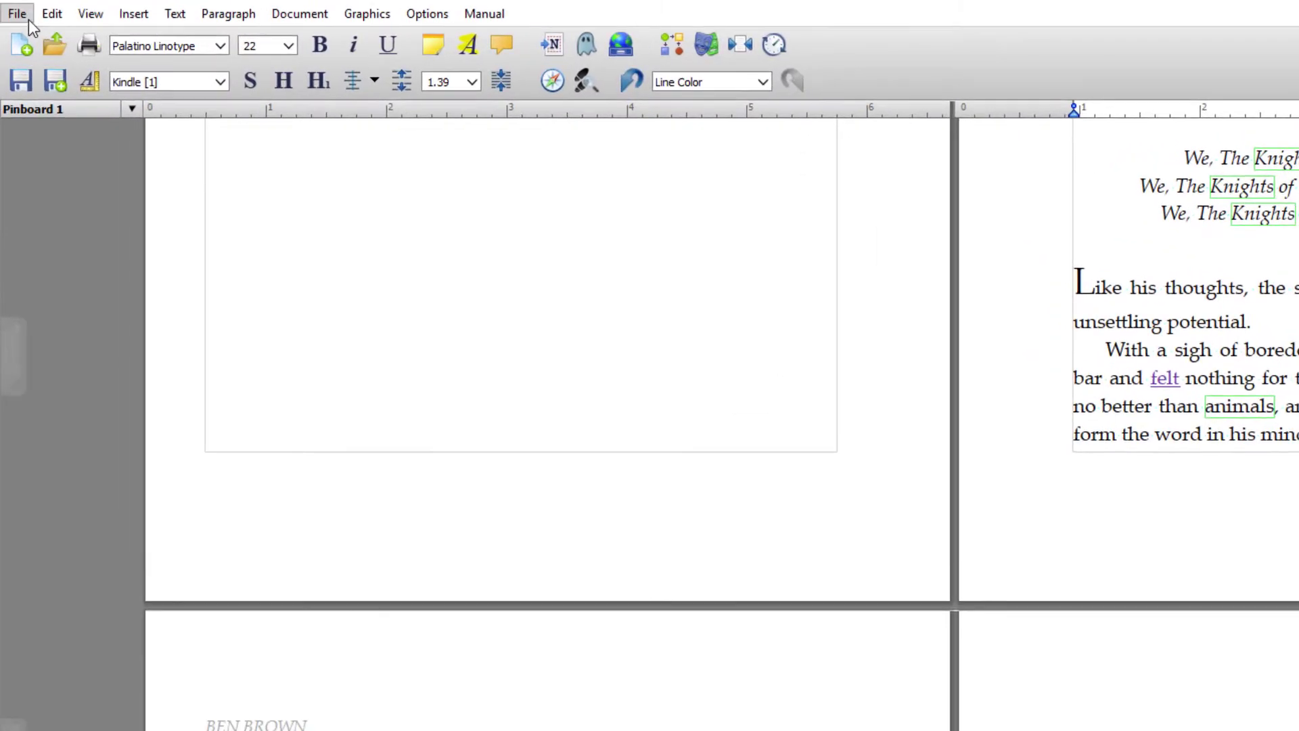
- Export the Longthorn manuscript from the File menu's PDF export as Longthorn paperback.pdf
click(15, 25)
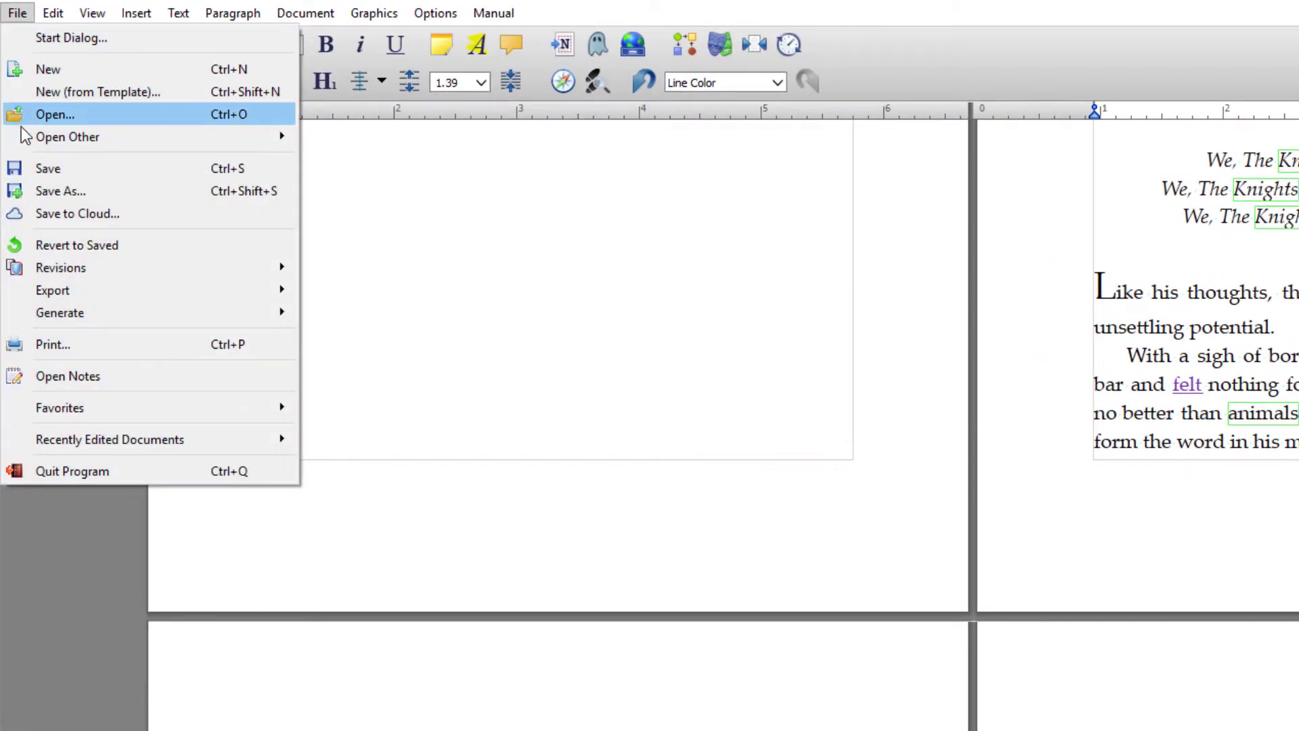
mouse_move(52, 289)
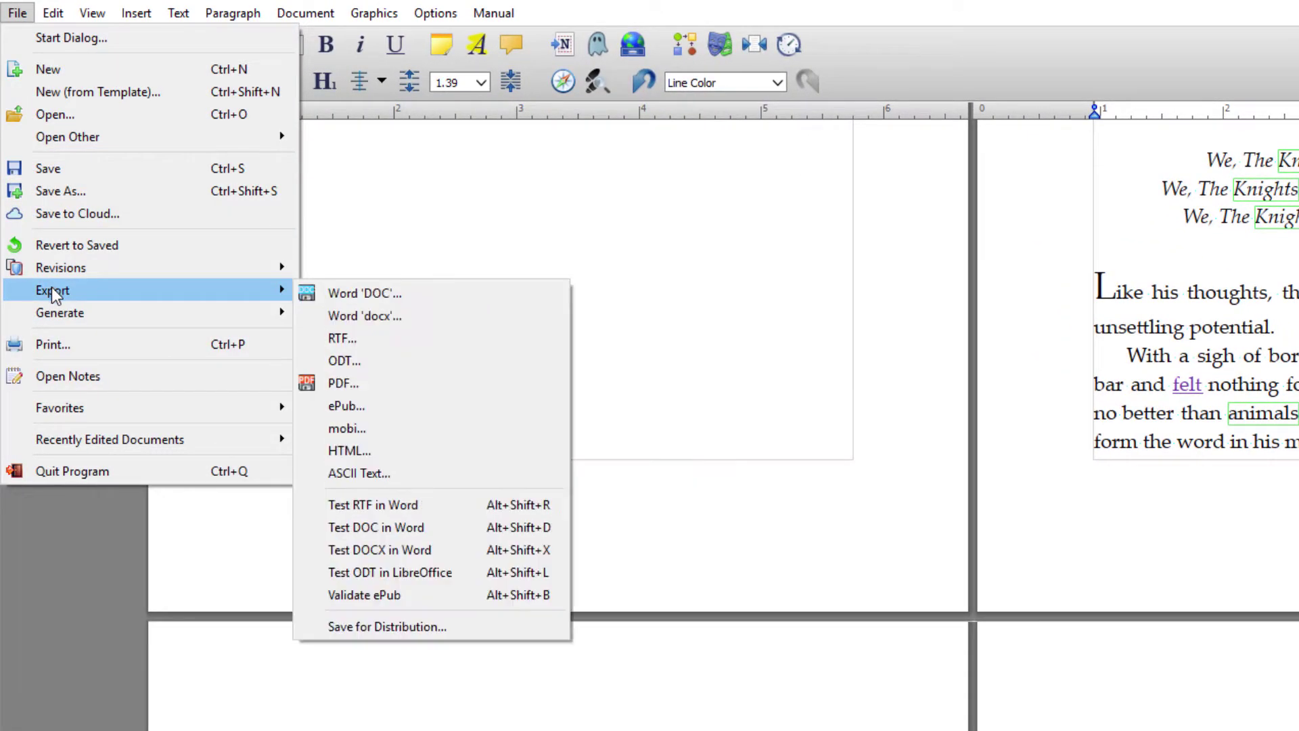
click(352, 384)
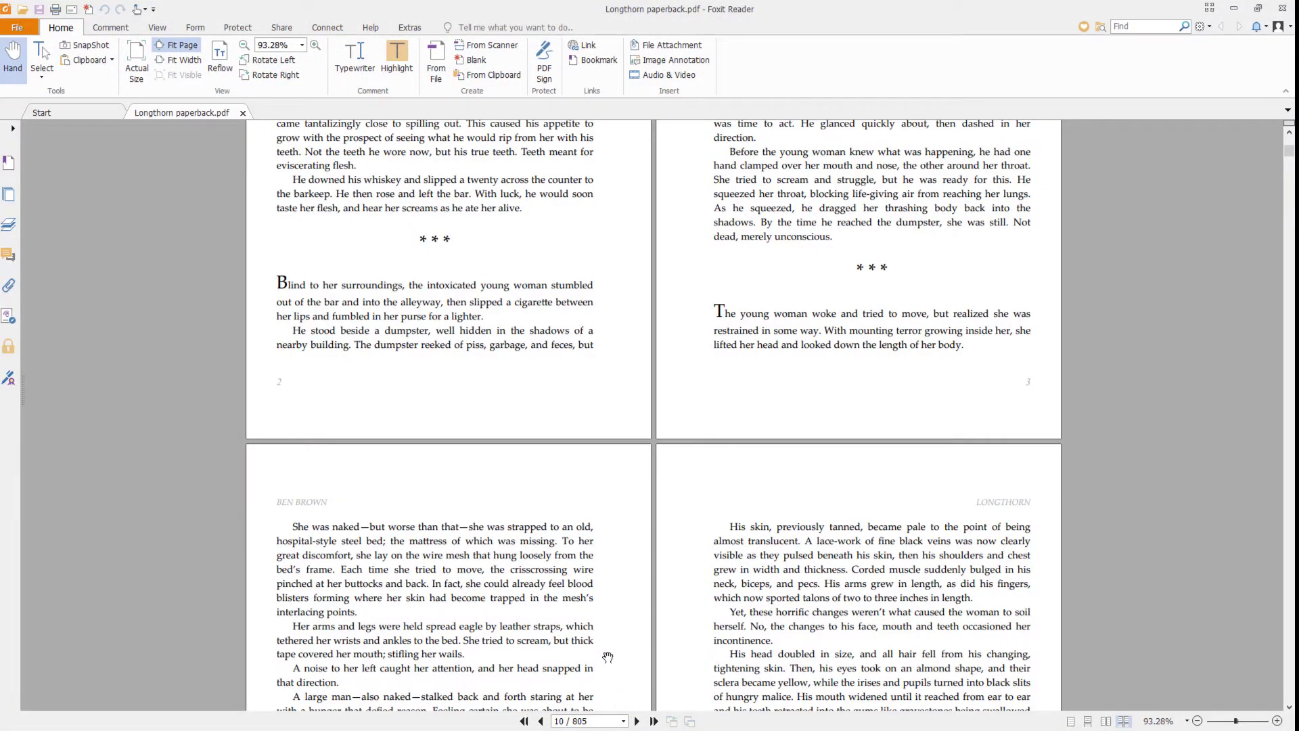
- Scroll through the PDF's title, copyright, contents and Chapter 1 pages to check headers and page numbers
scroll(650, 365, up, 15)
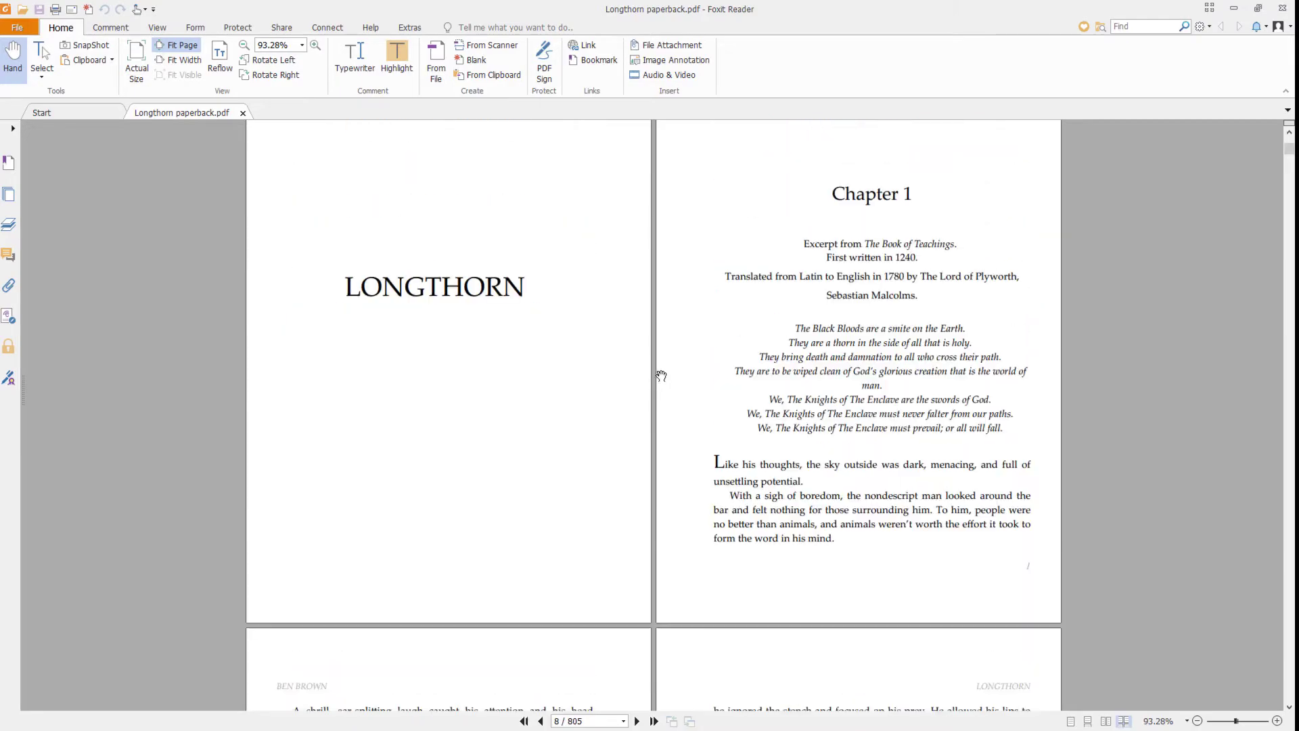
scroll(662, 374, up, 10)
scroll(672, 338, down, 6)
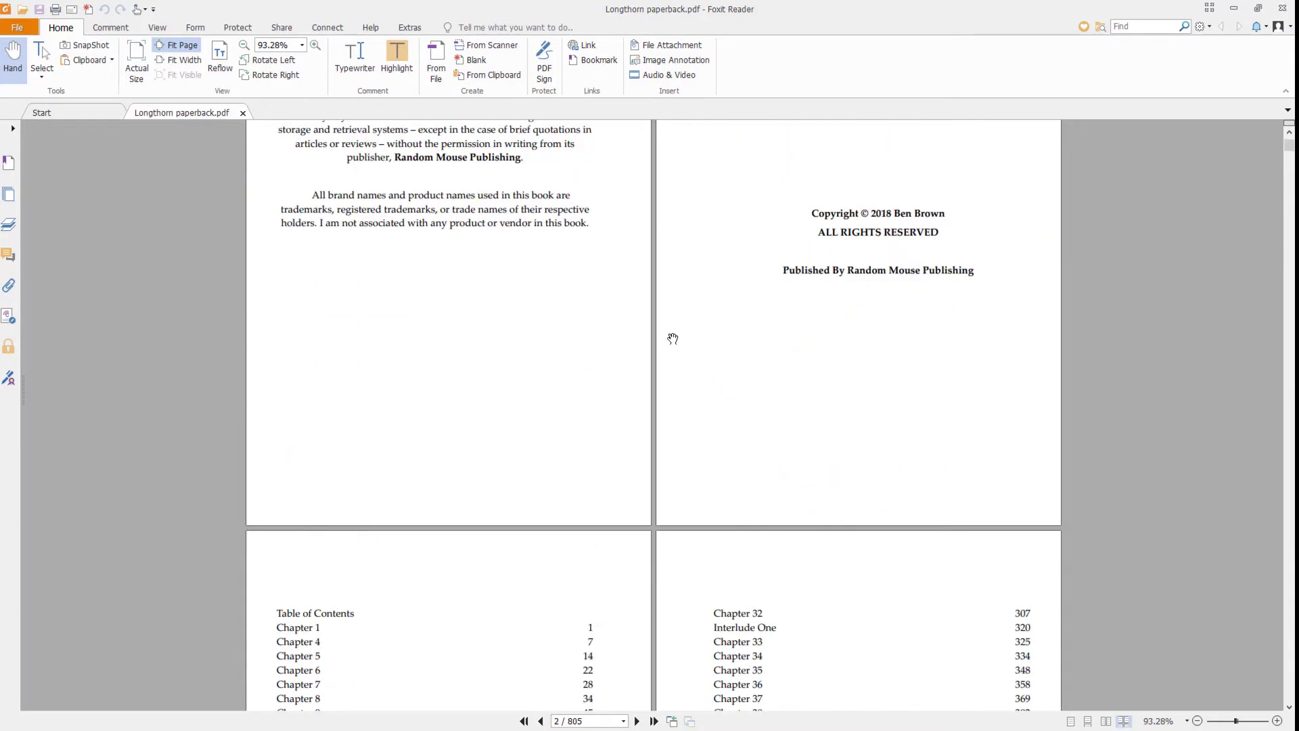
scroll(673, 339, down, 10)
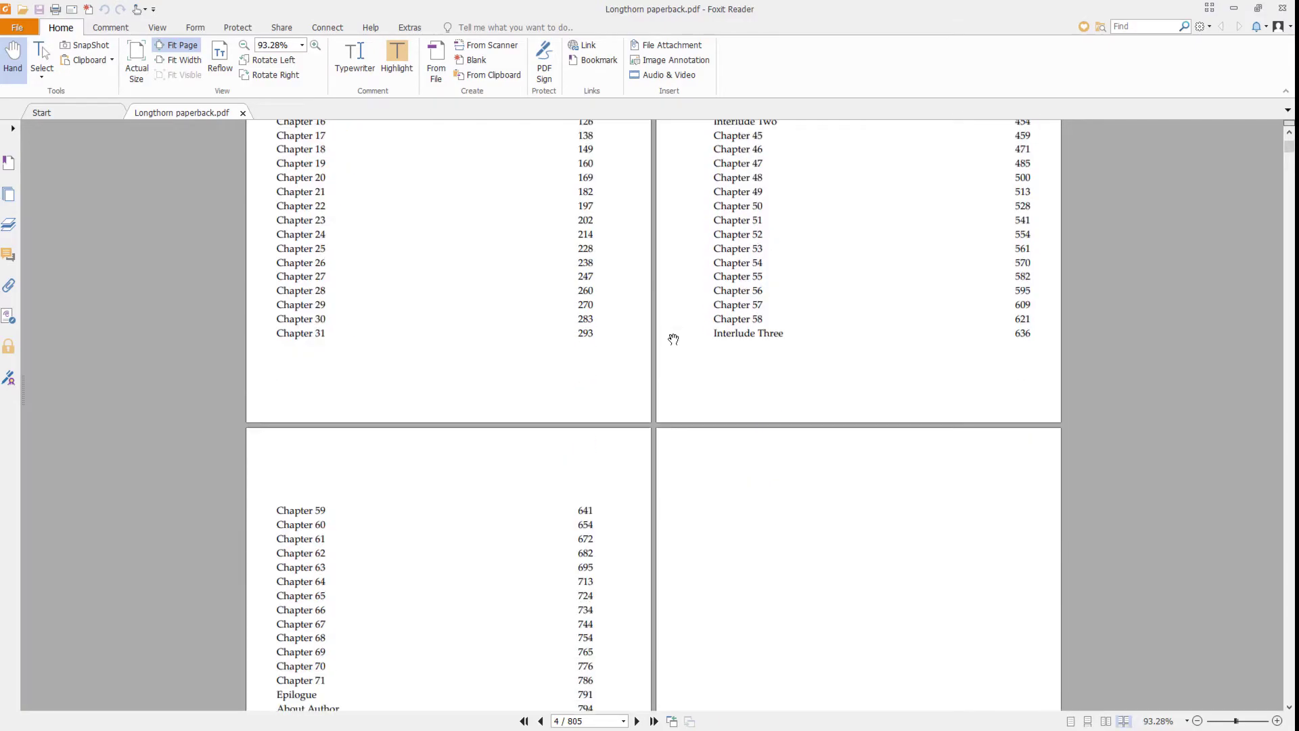
scroll(673, 339, down, 2)
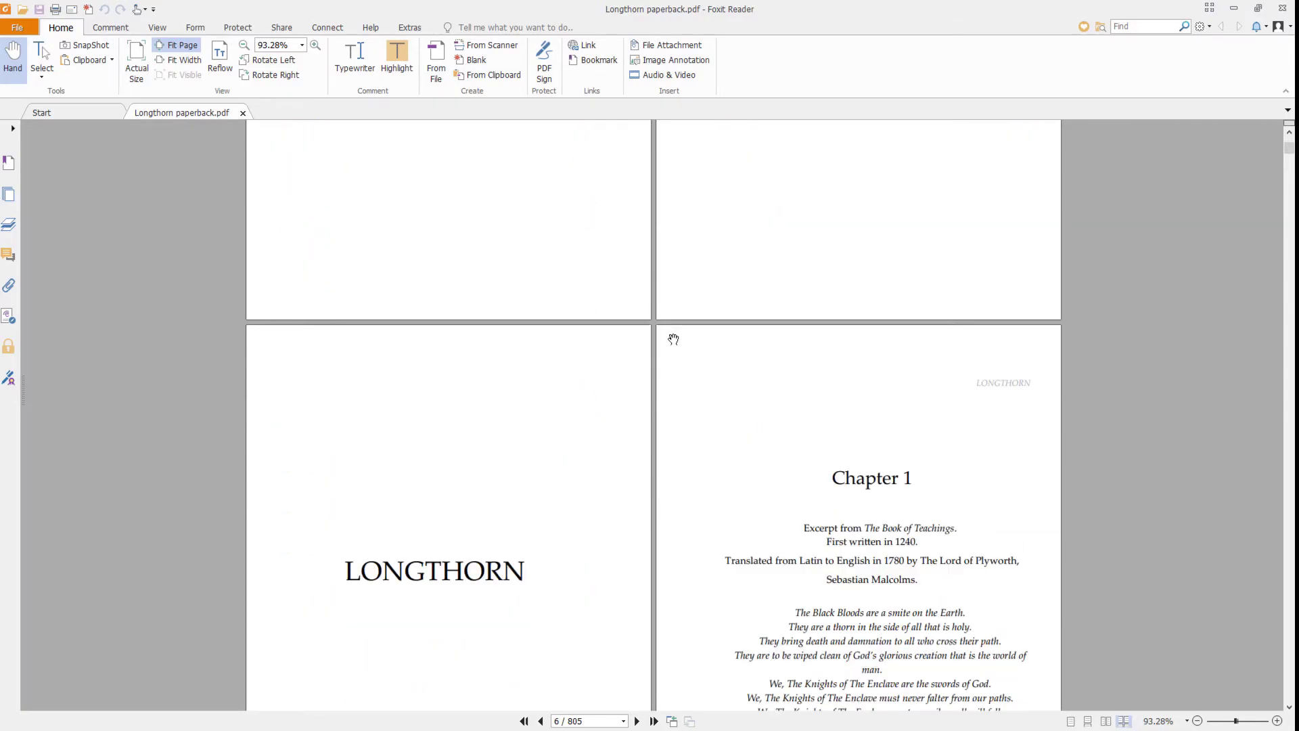
scroll(673, 338, down, 3)
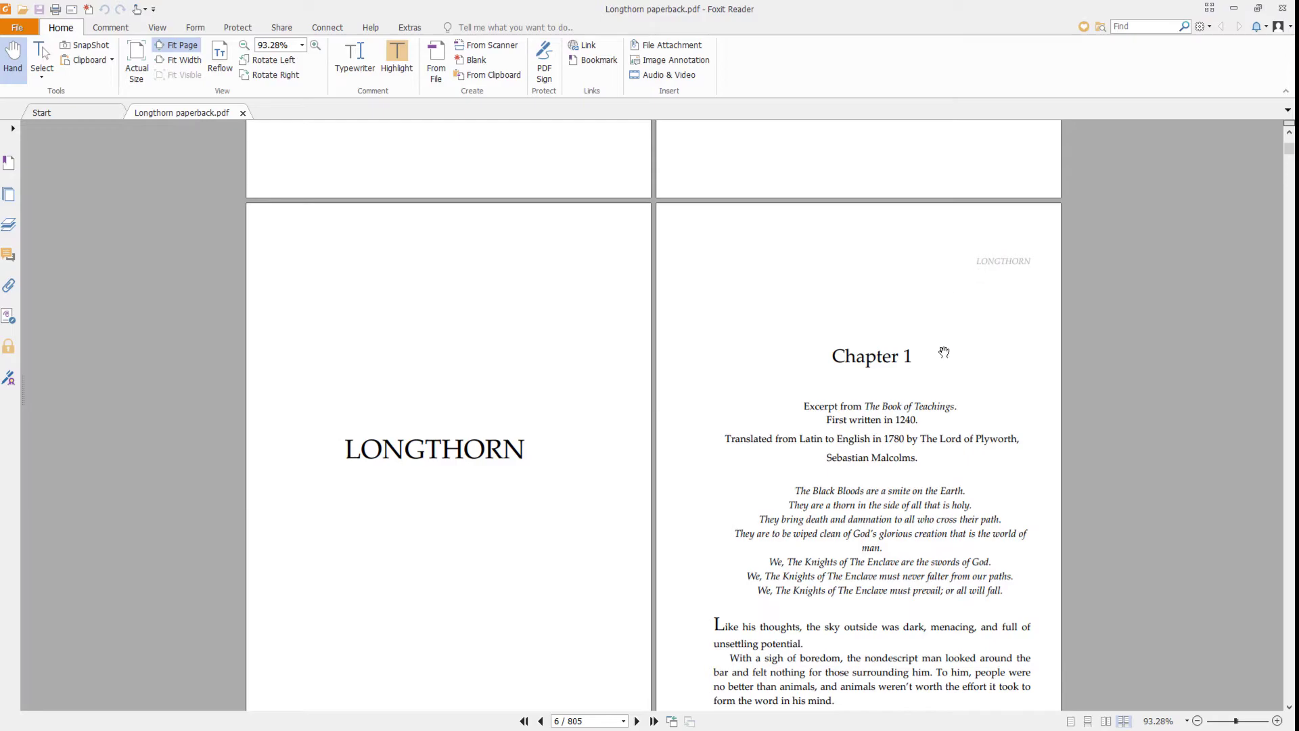
scroll(944, 352, down, 4)
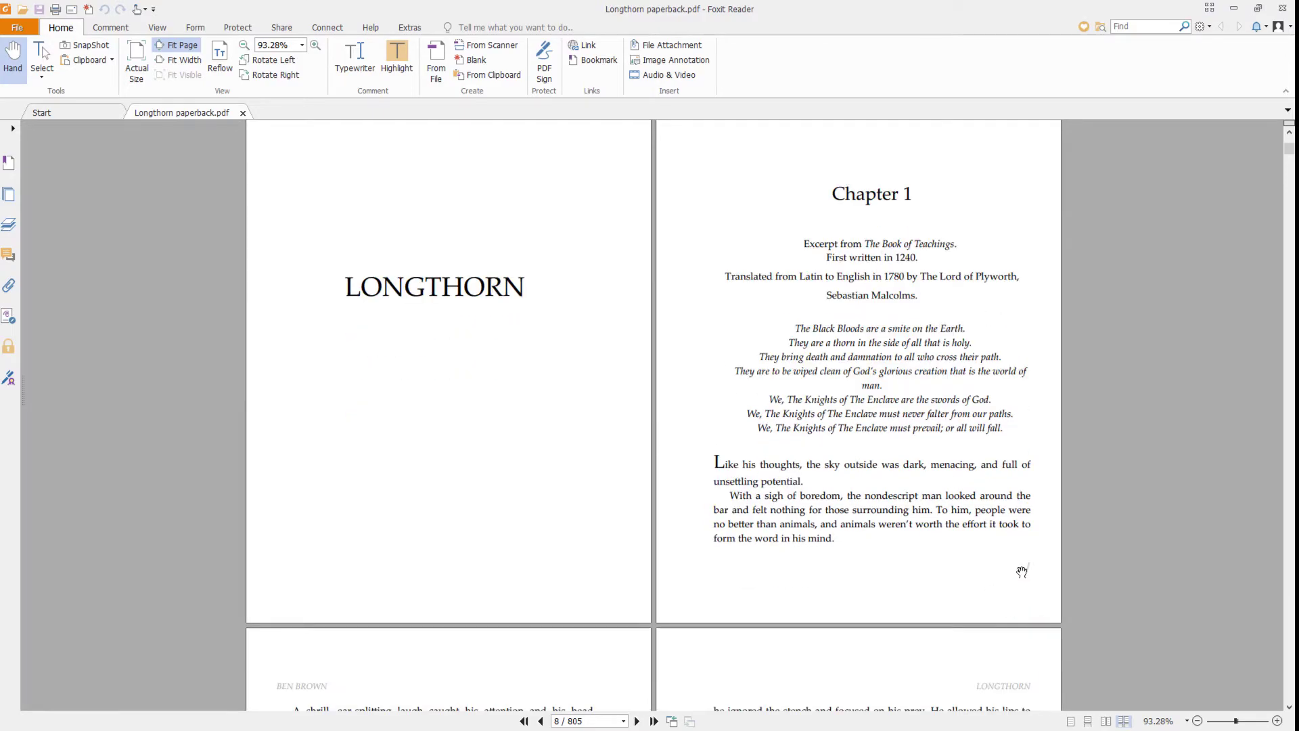
scroll(951, 320, up, 4)
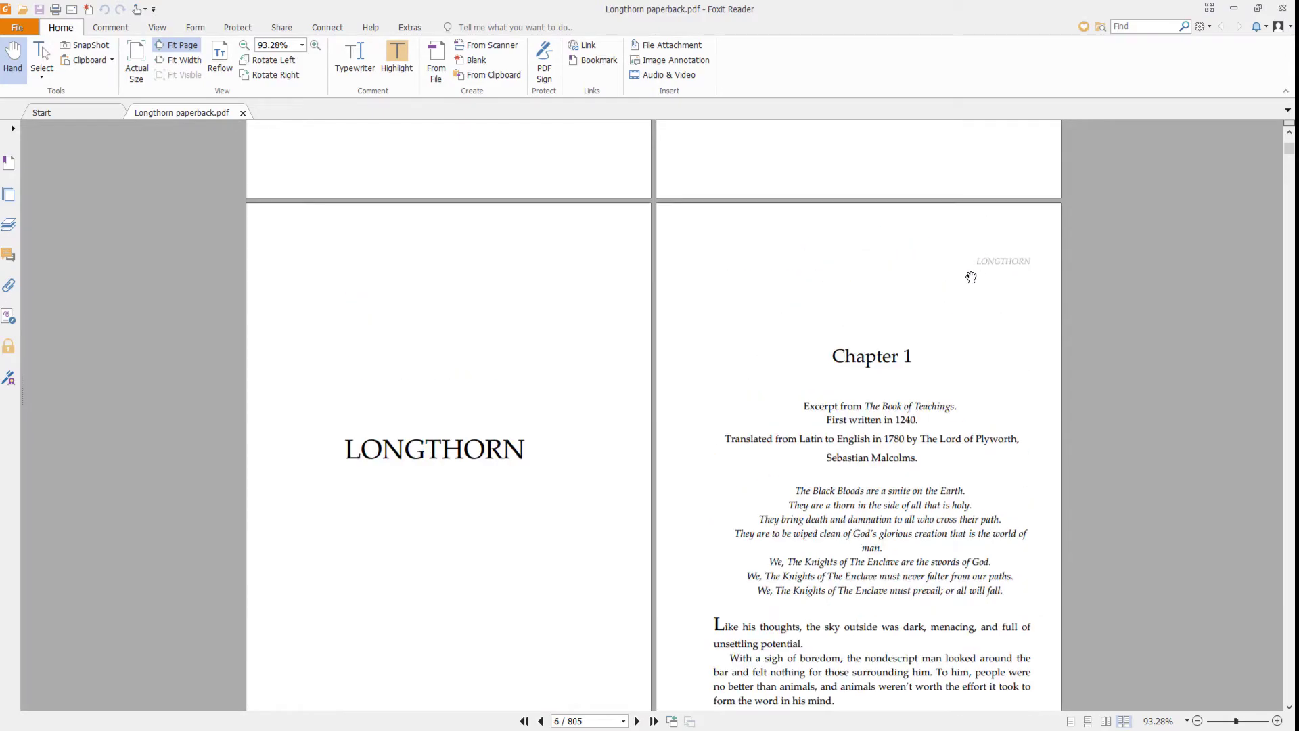
scroll(1001, 269, down, 12)
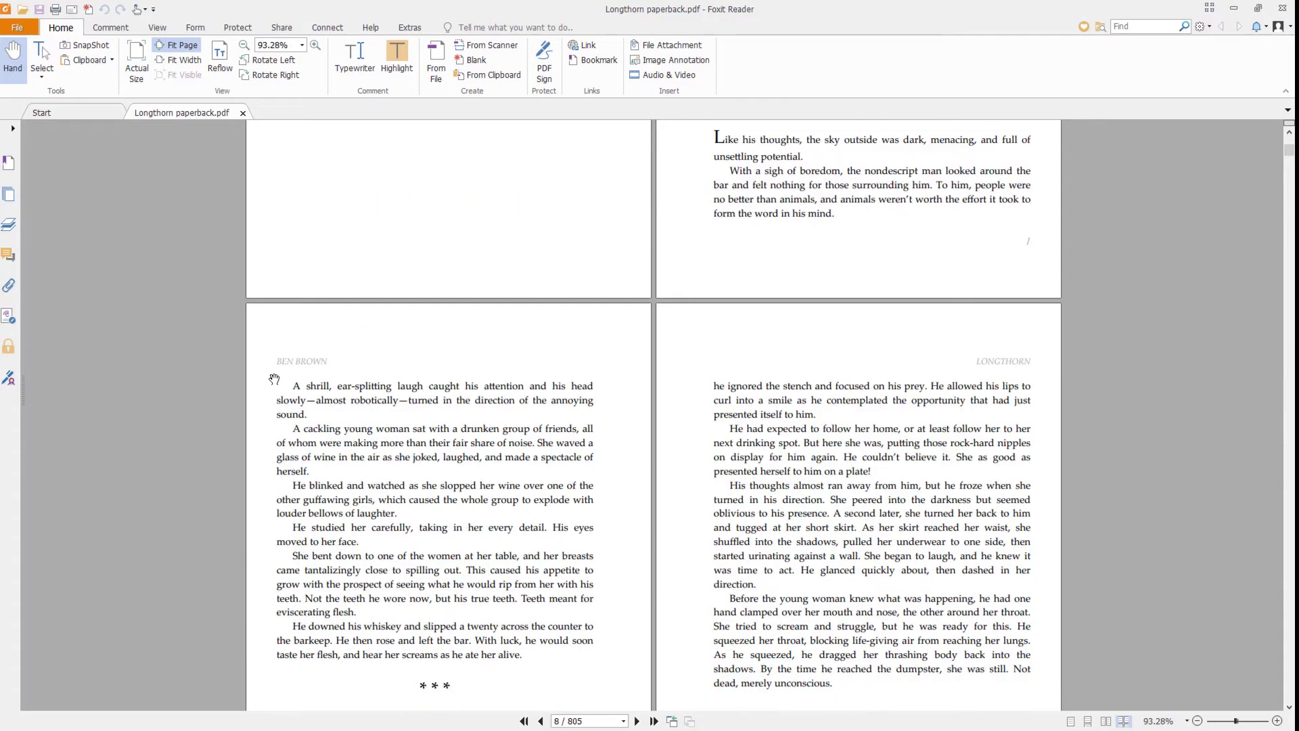
scroll(569, 422, down, 4)
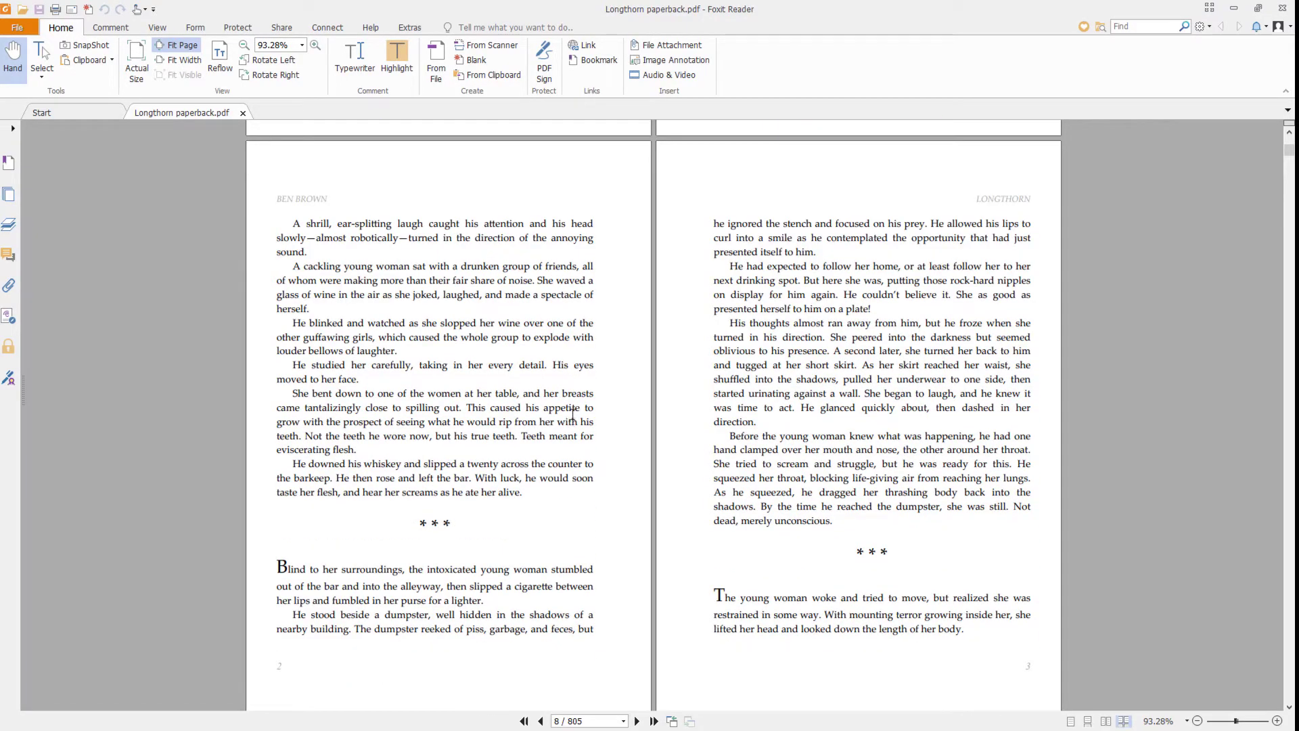
scroll(573, 413, up, 2)
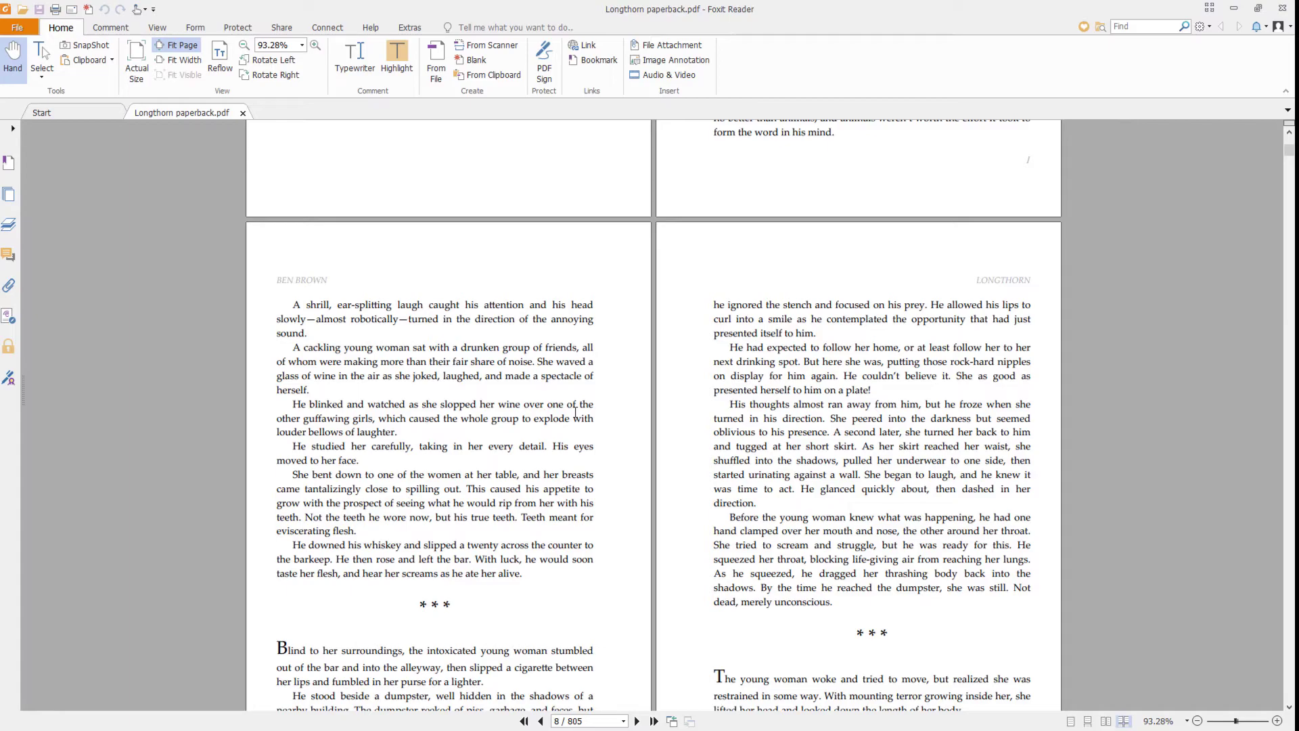